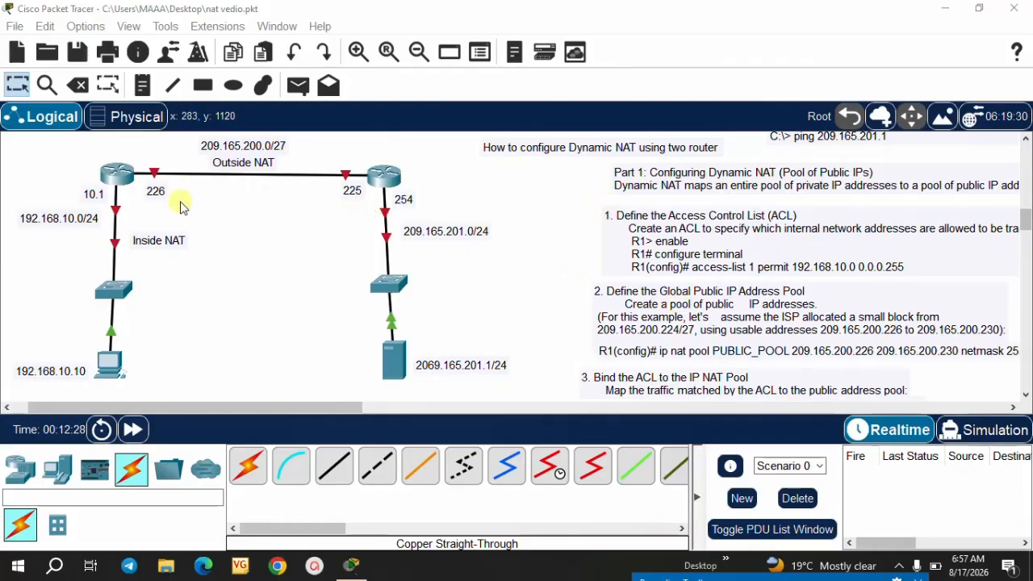
Place a note reading "ISP" above the router that connects to the server network
{"action": "left_click", "coordinate": [144, 85]}
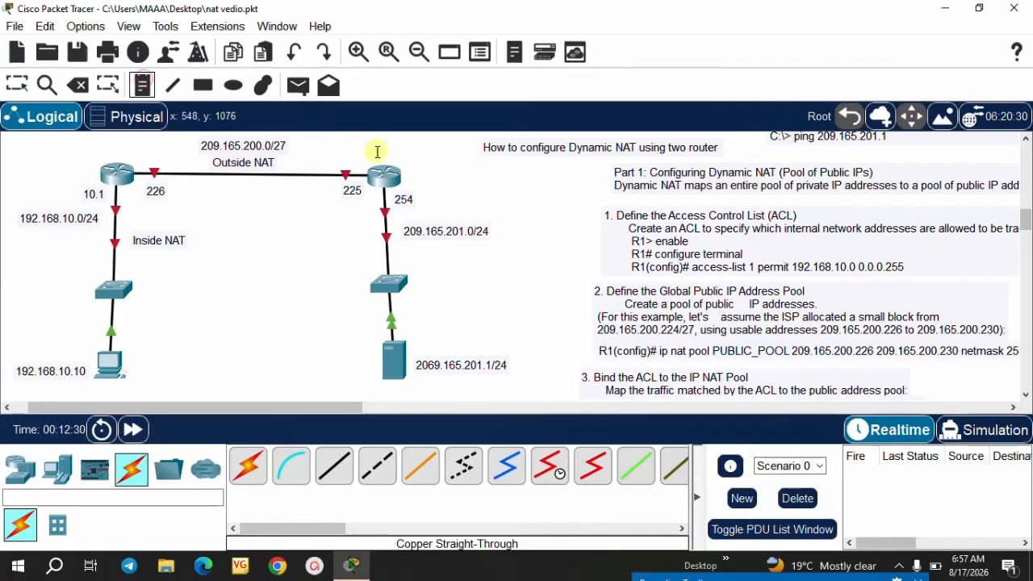
{"action": "left_click", "coordinate": [370, 147]}
{"action": "type", "text": "ISP"}
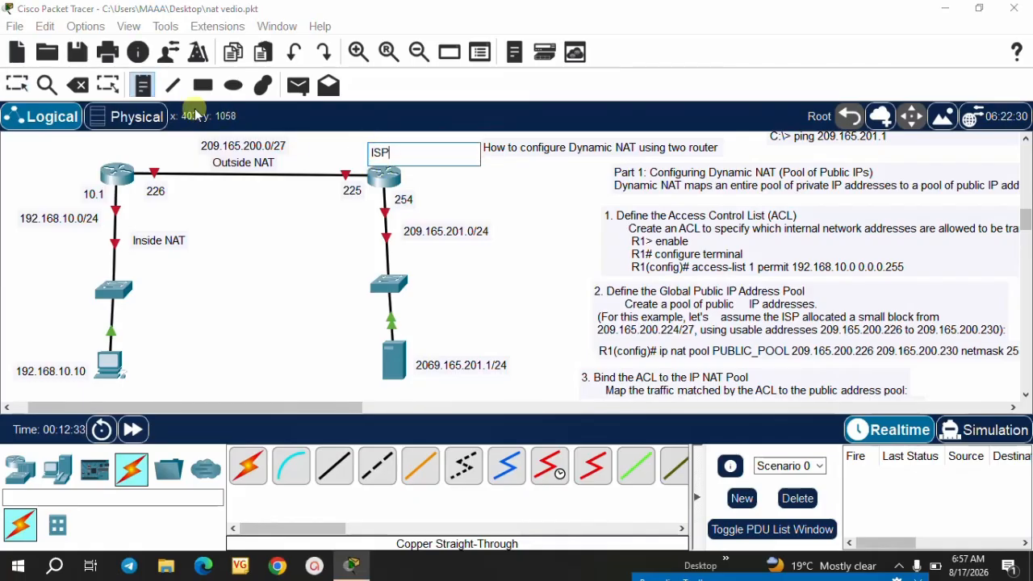
{"action": "key", "text": "Escape"}
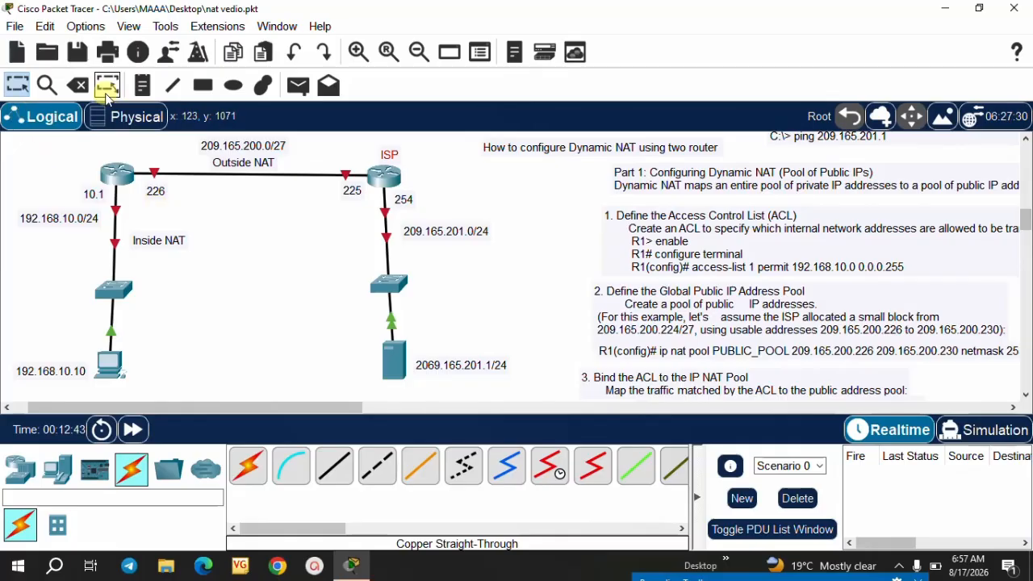
Add a note reading "NAT" for the router on the 192.168.10.0/24 side and position it just above the router
{"action": "left_click", "coordinate": [142, 85]}
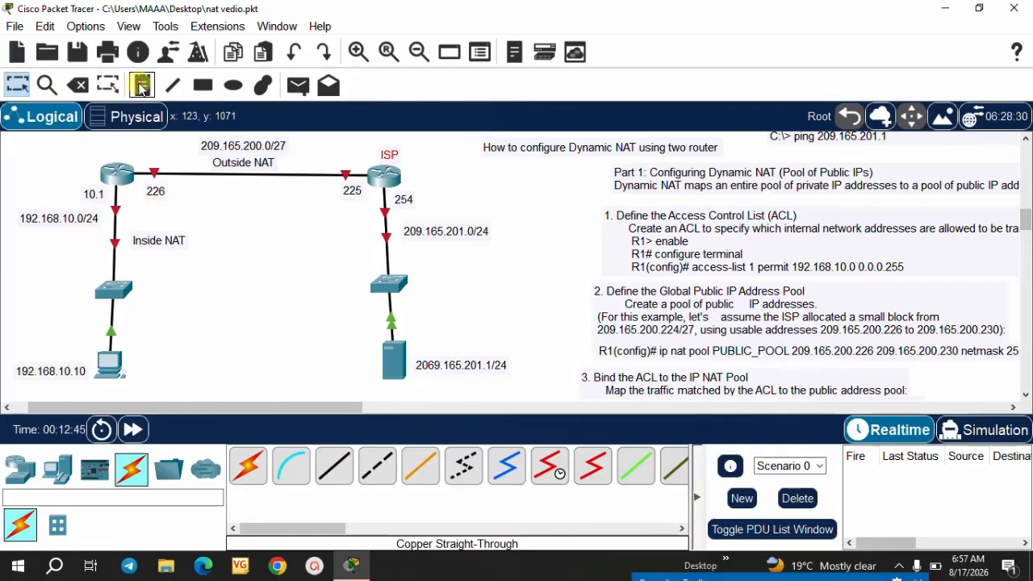
{"action": "left_click", "coordinate": [112, 157]}
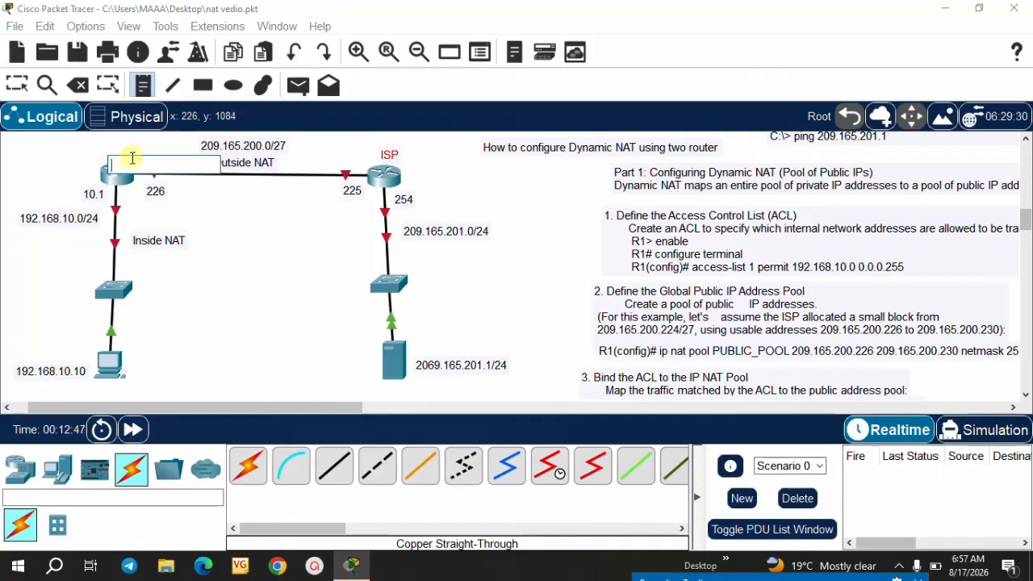
{"action": "type", "text": "NAT"}
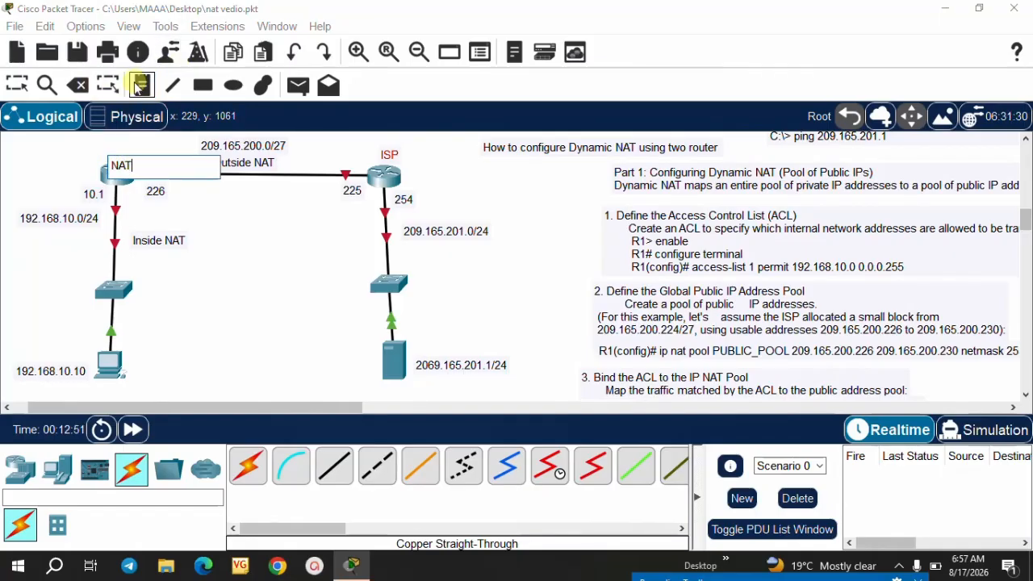
{"action": "left_click", "coordinate": [17, 84]}
{"action": "left_click_drag", "start_coordinate": [129, 169], "coordinate": [116, 155]}
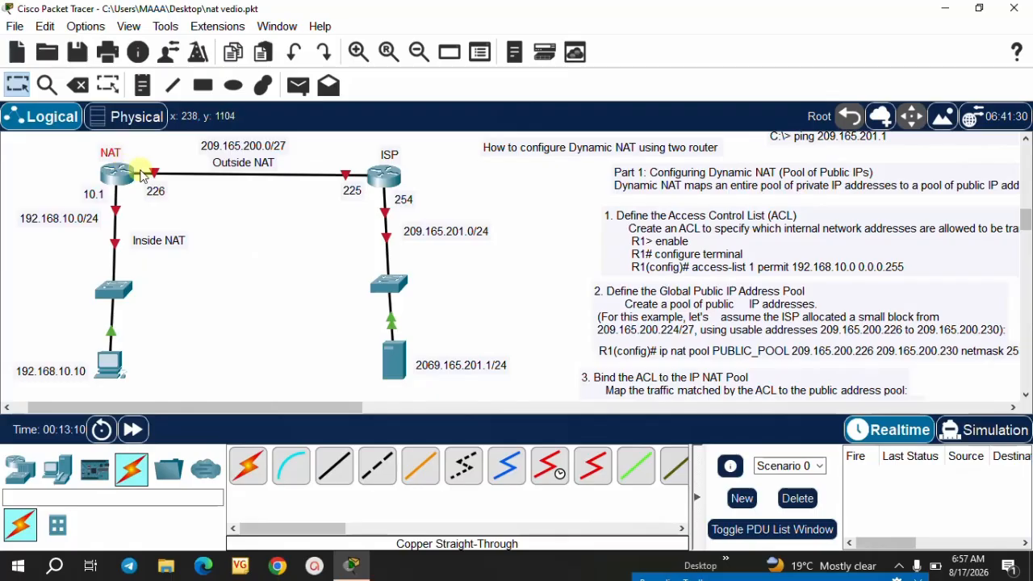
Open the NAT router's command-line interface and start a console session
{"action": "mouse_move", "coordinate": [156, 178]}
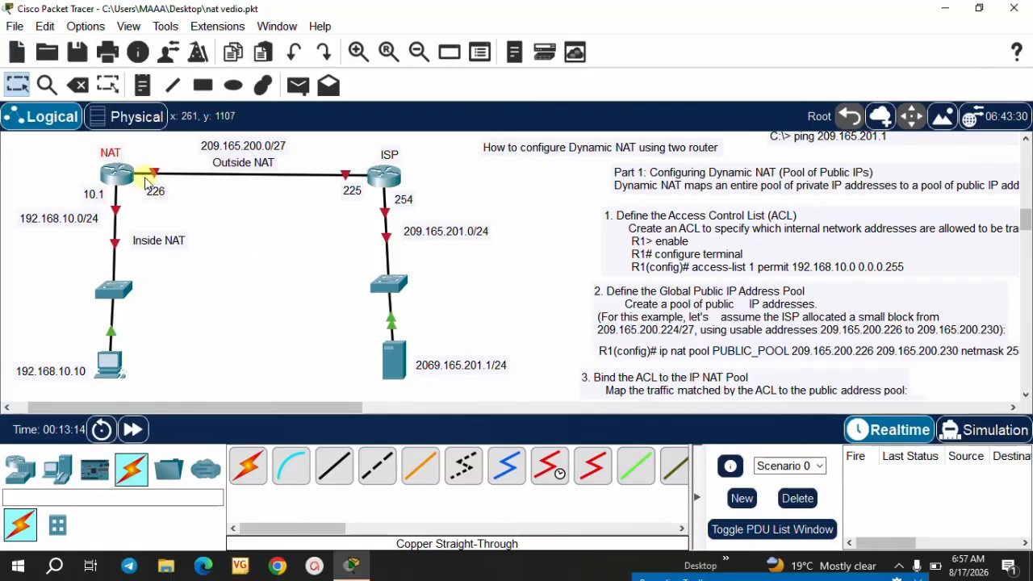
{"action": "mouse_move", "coordinate": [116, 210]}
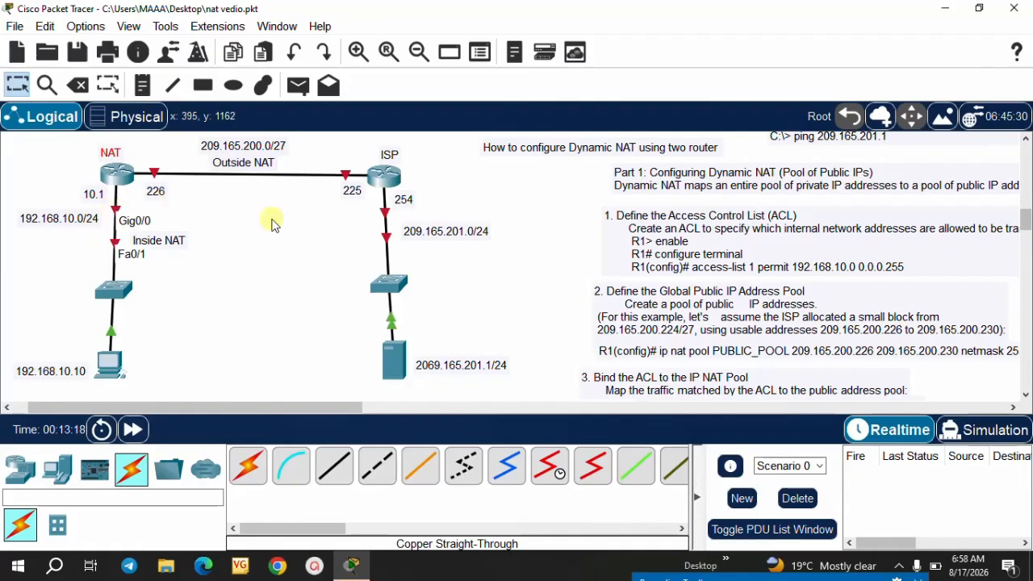
{"action": "left_click", "coordinate": [120, 185]}
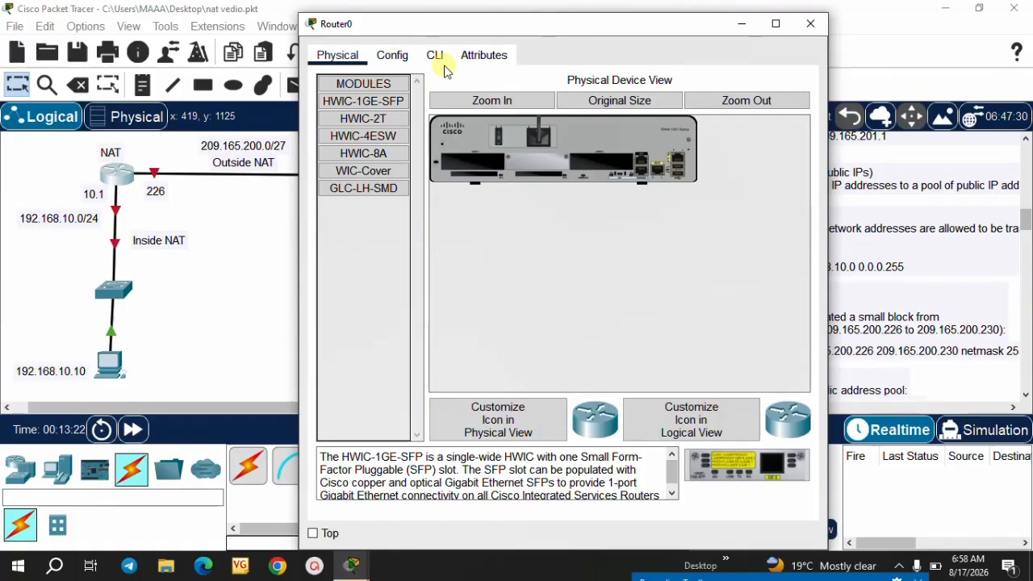
{"action": "left_click", "coordinate": [392, 56]}
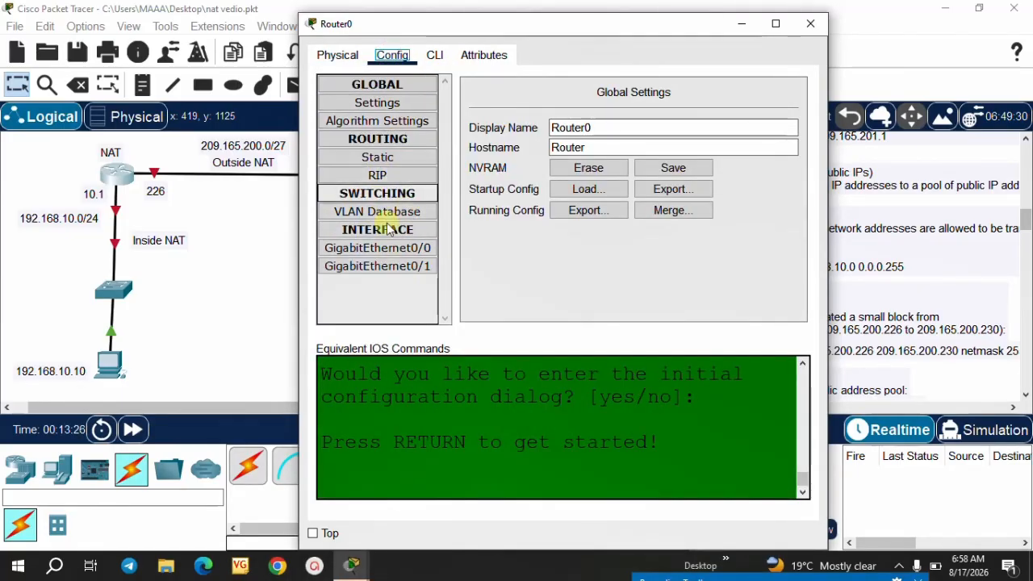
{"action": "left_click", "coordinate": [648, 126]}
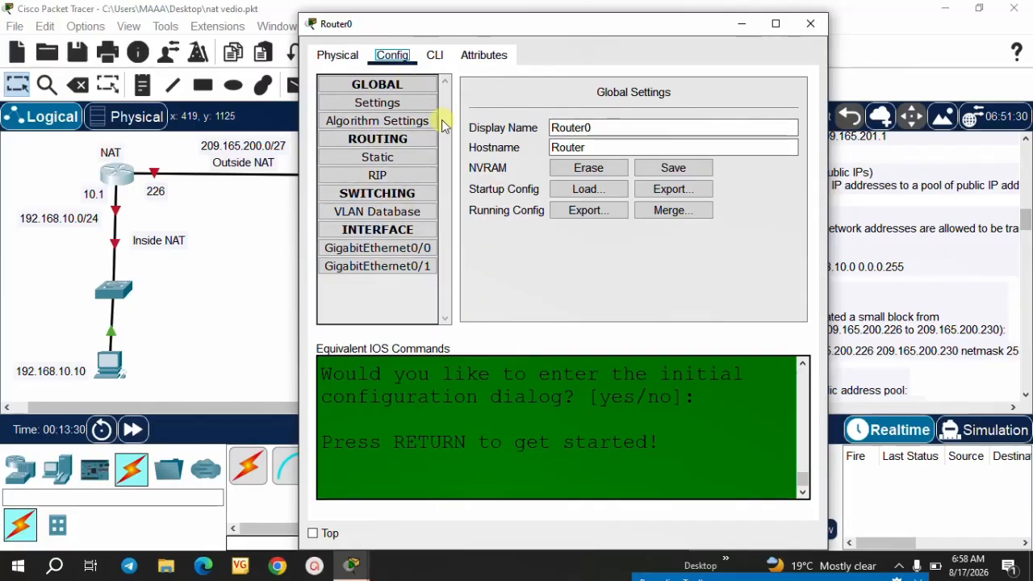
{"action": "left_click", "coordinate": [435, 55]}
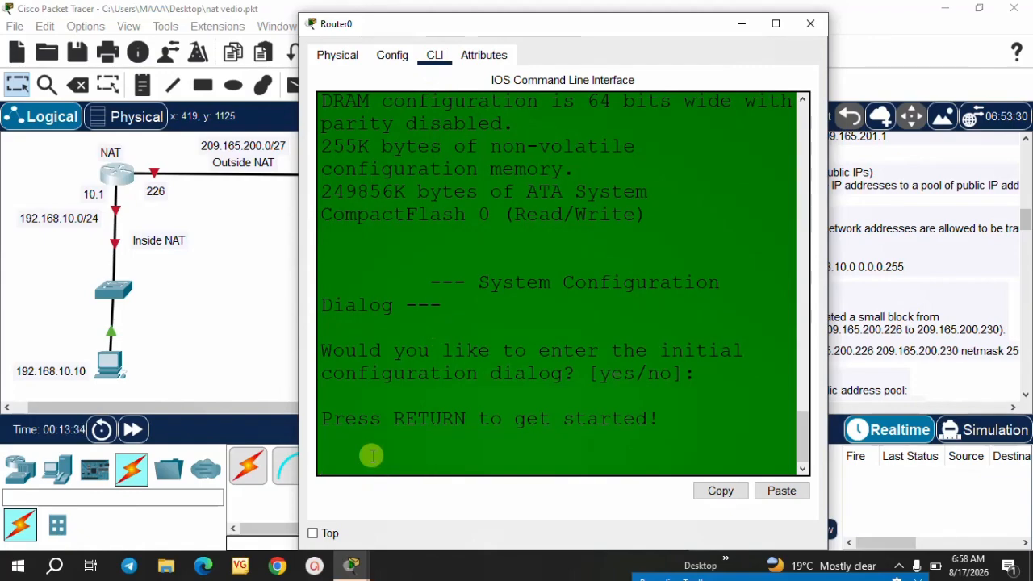
{"action": "key", "text": "Return"}
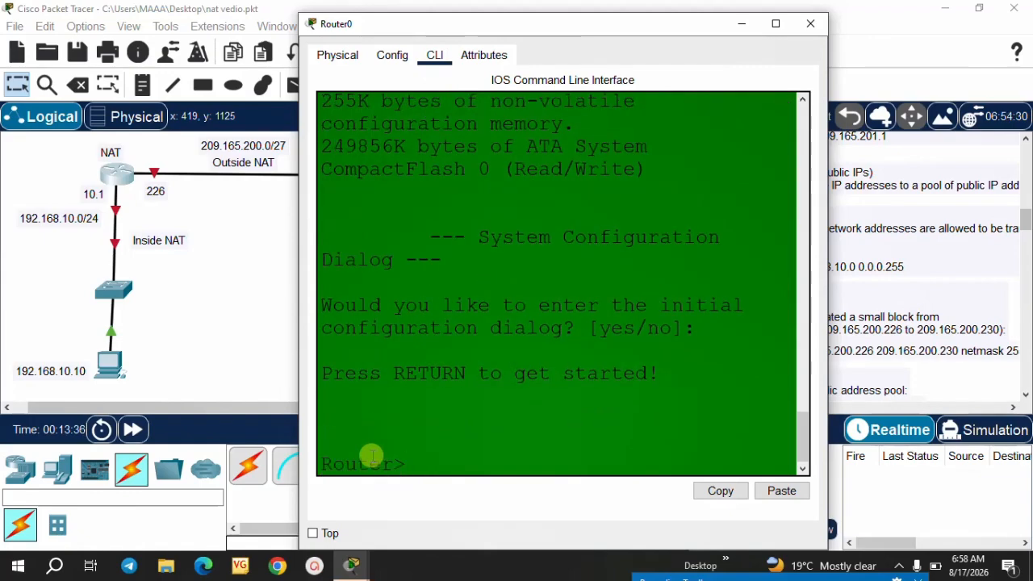
Enter global configuration mode on the NAT router and set its hostname to R1
{"action": "type", "text": "en"}
{"action": "key", "text": "Return"}
{"action": "type", "text": "con"}
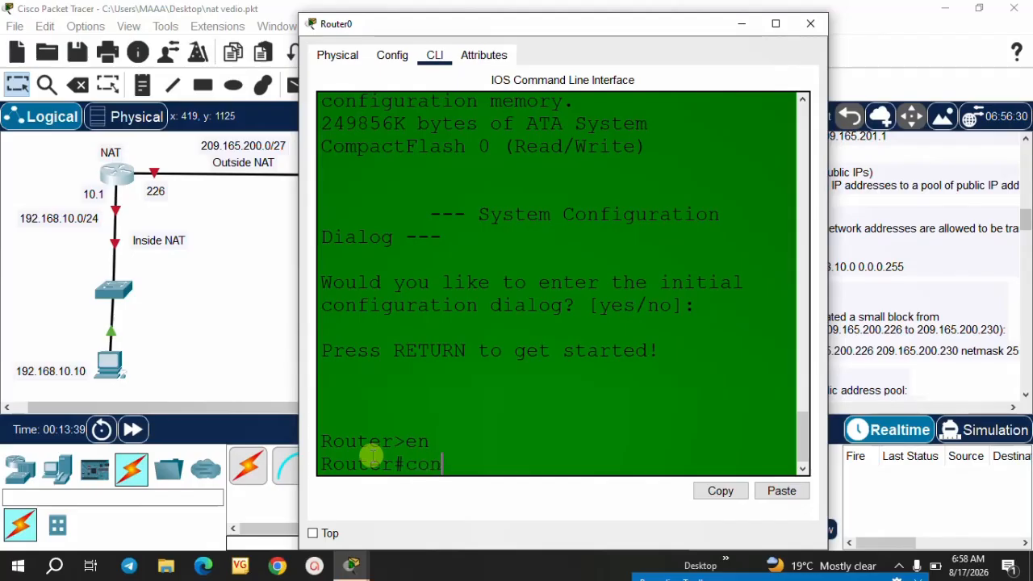
{"action": "type", "text": "f"}
{"action": "type", "text": "g "}
{"action": "type", "text": "t"}
{"action": "key", "text": "Return"}
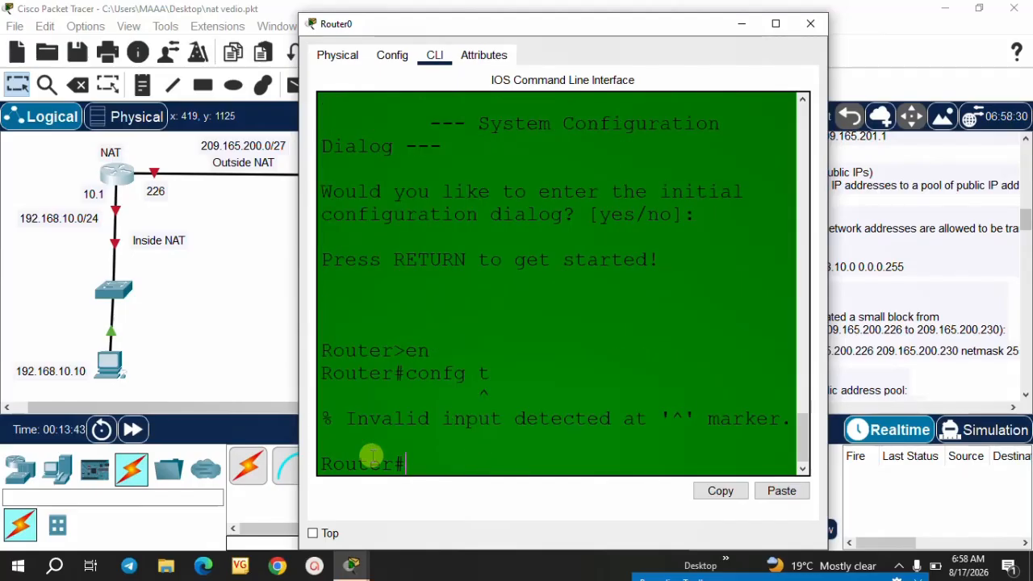
{"action": "type", "text": "conf t"}
{"action": "key", "text": "Return"}
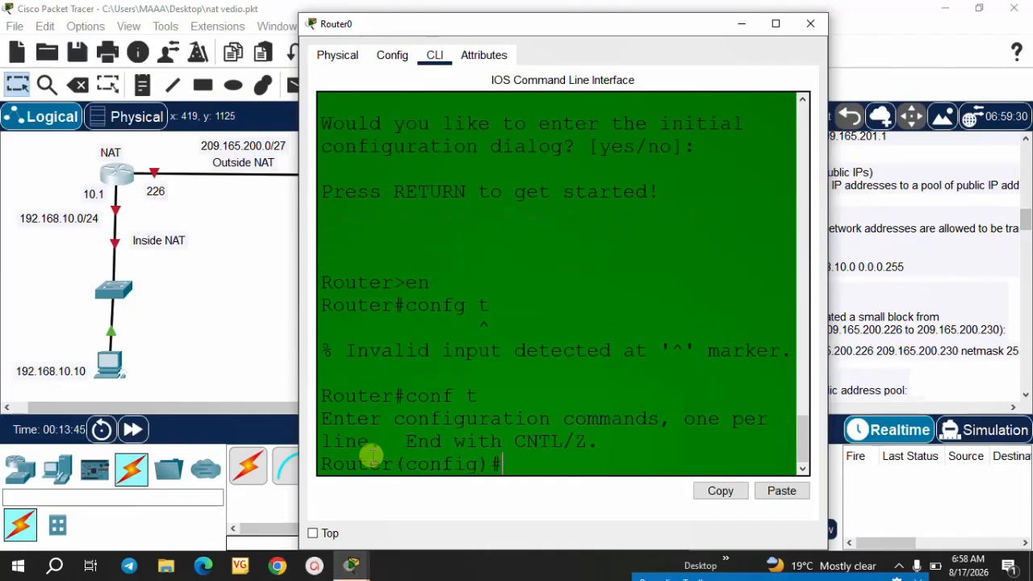
{"action": "type", "text": "host R1"}
{"action": "key", "text": "Return"}
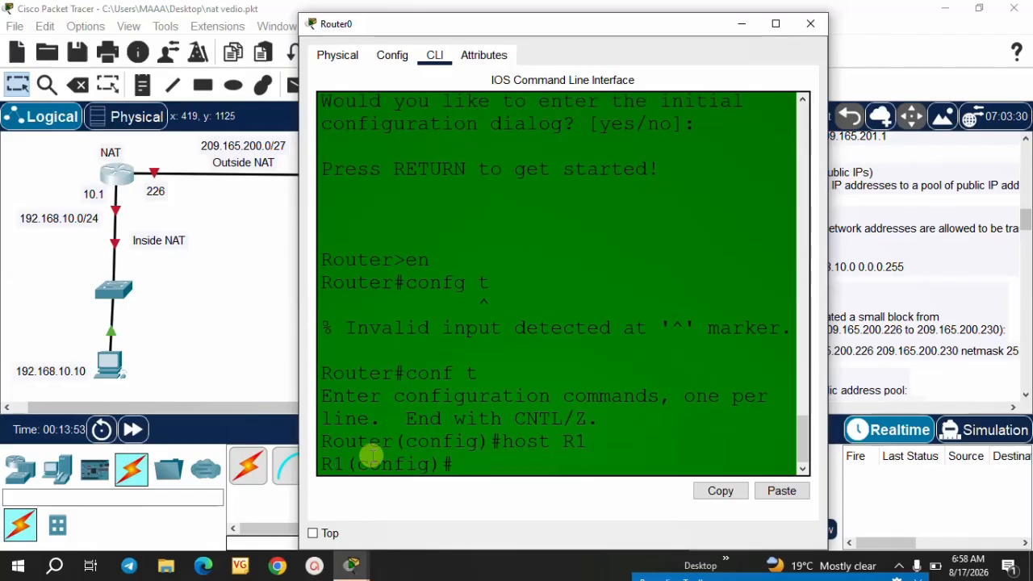
Assign IP address 192.168.10.1 with mask 255.255.255.0 to R1's interface gig0/0
{"action": "type", "text": "int"}
{"action": "key", "text": "Tab"}
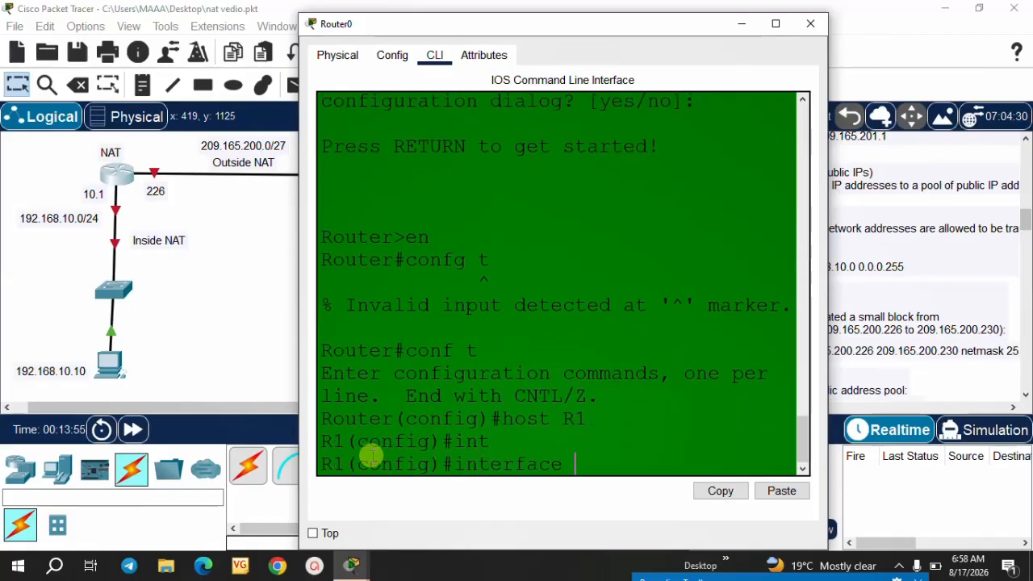
{"action": "type", "text": "gig0"}
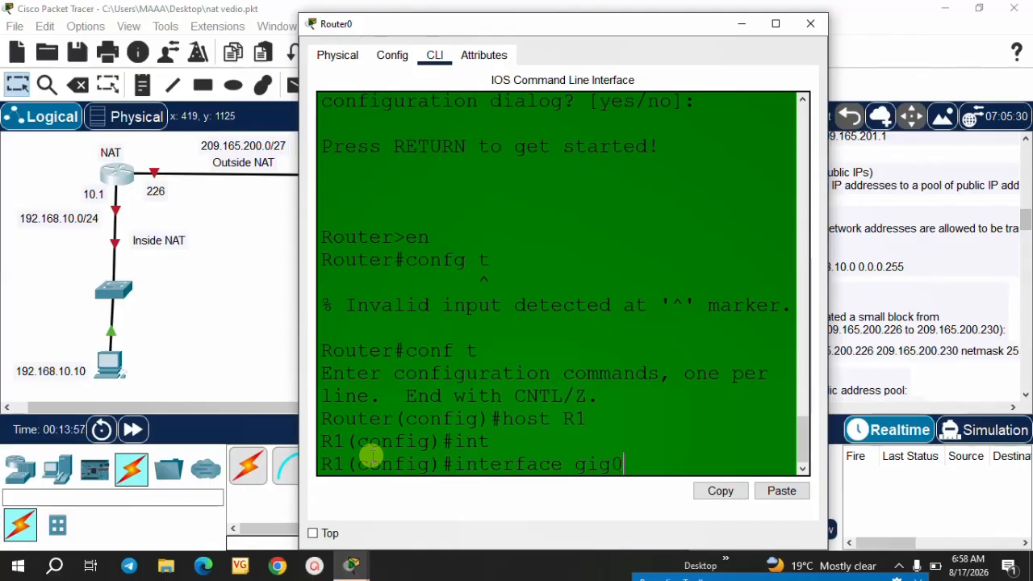
{"action": "type", "text": "/0"}
{"action": "key", "text": "Return"}
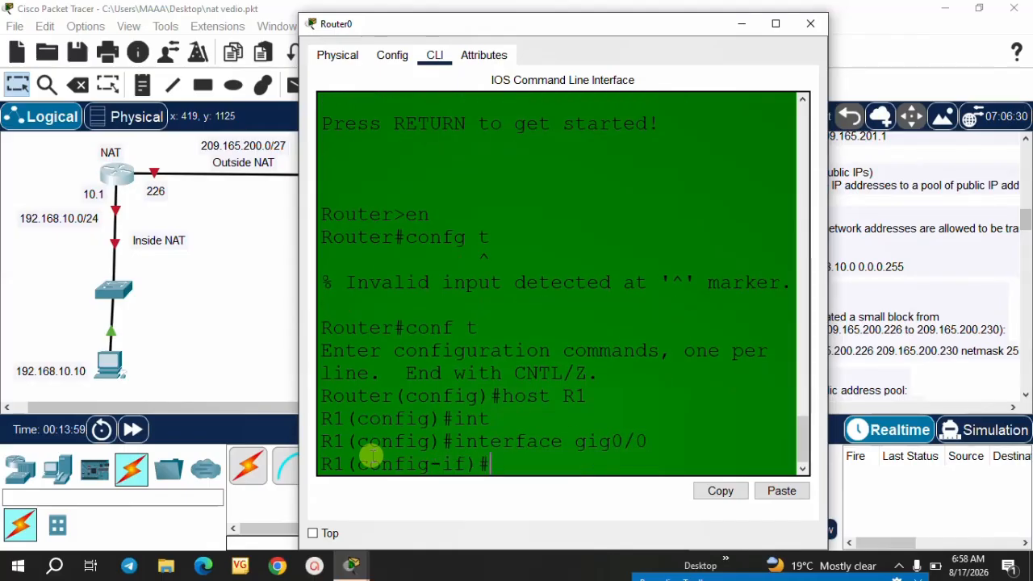
{"action": "type", "text": "ip add"}
{"action": "key", "text": "Tab"}
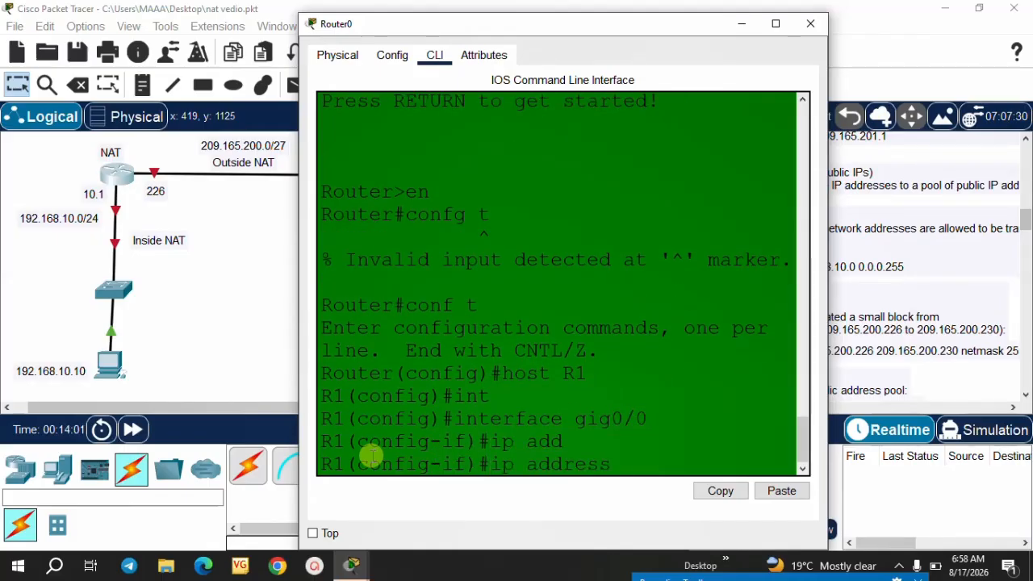
{"action": "type", "text": "19"}
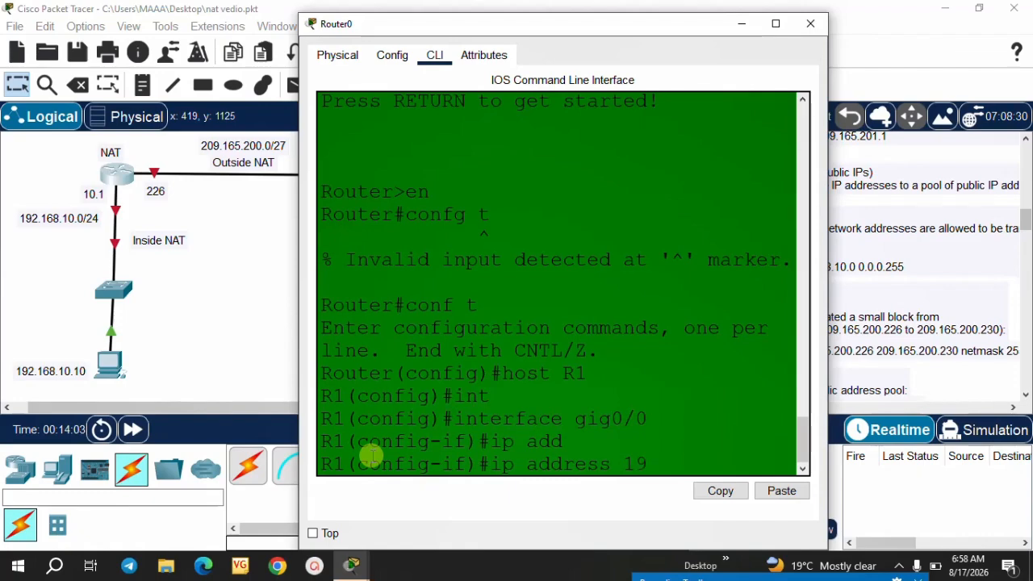
{"action": "type", "text": "2.16"}
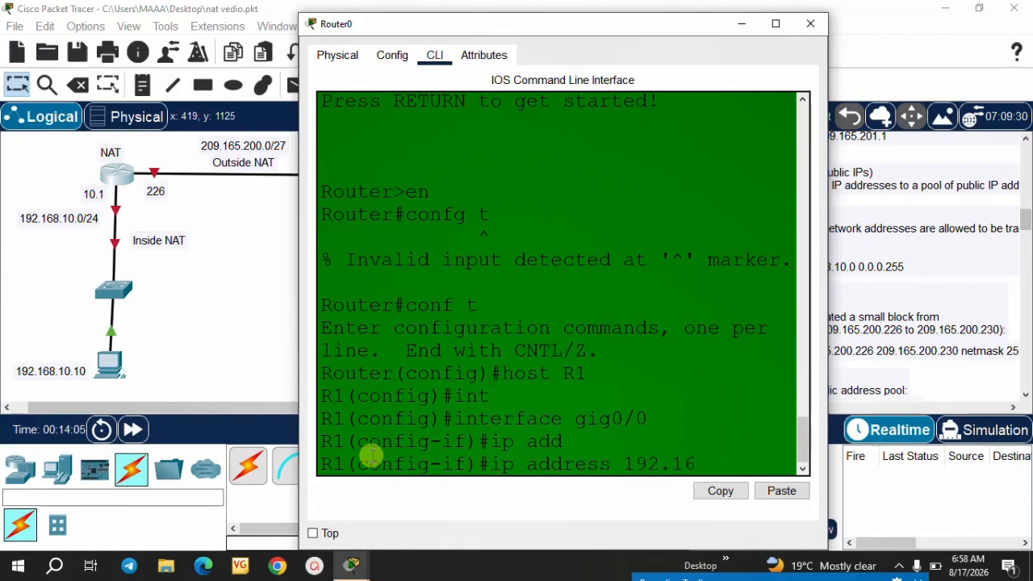
{"action": "type", "text": "8.10.1 255.255."}
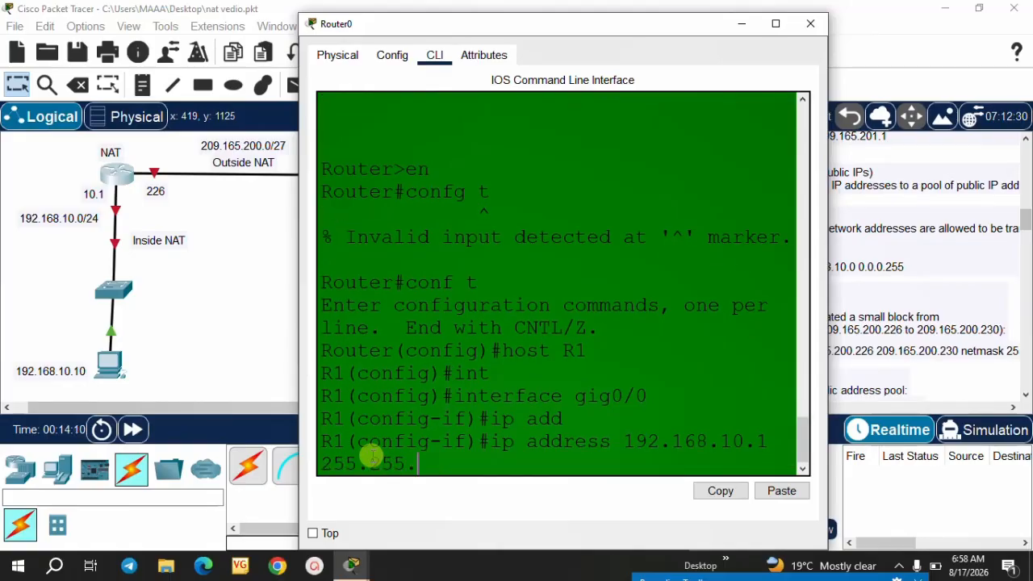
{"action": "type", "text": "255.0"}
{"action": "key", "text": "Return"}
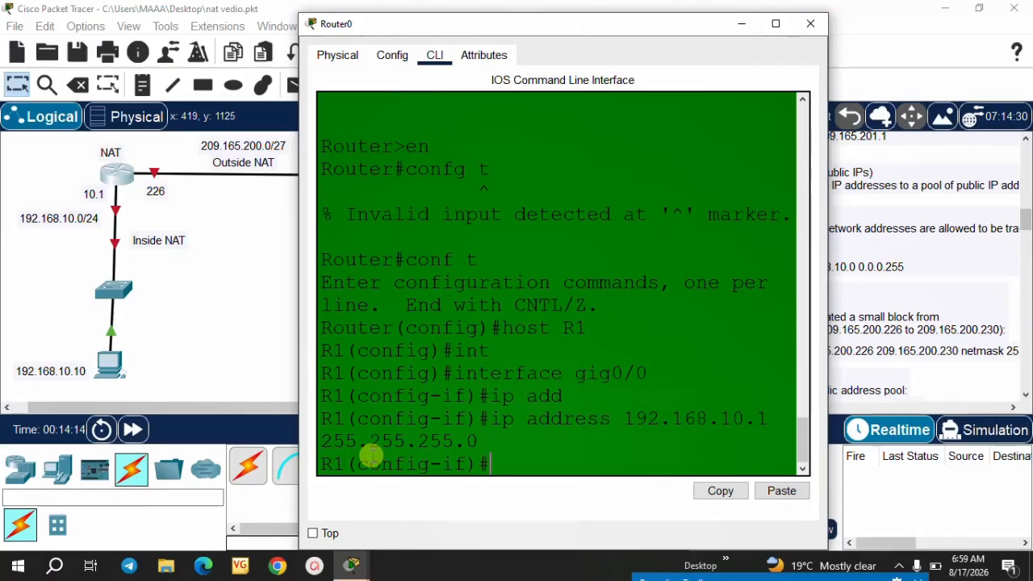
Enable interface gig0/0 with no shutdown and exit to global configuration mode
{"action": "type", "text": "no shut"}
{"action": "key", "text": "Tab"}
{"action": "key", "text": "Return"}
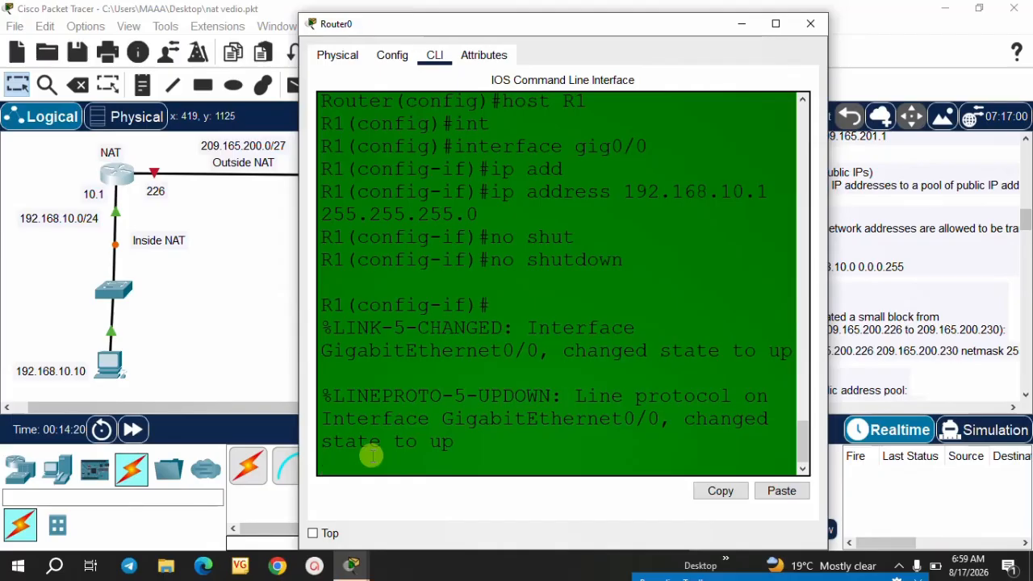
{"action": "key", "text": "Return"}
{"action": "type", "text": "exi"}
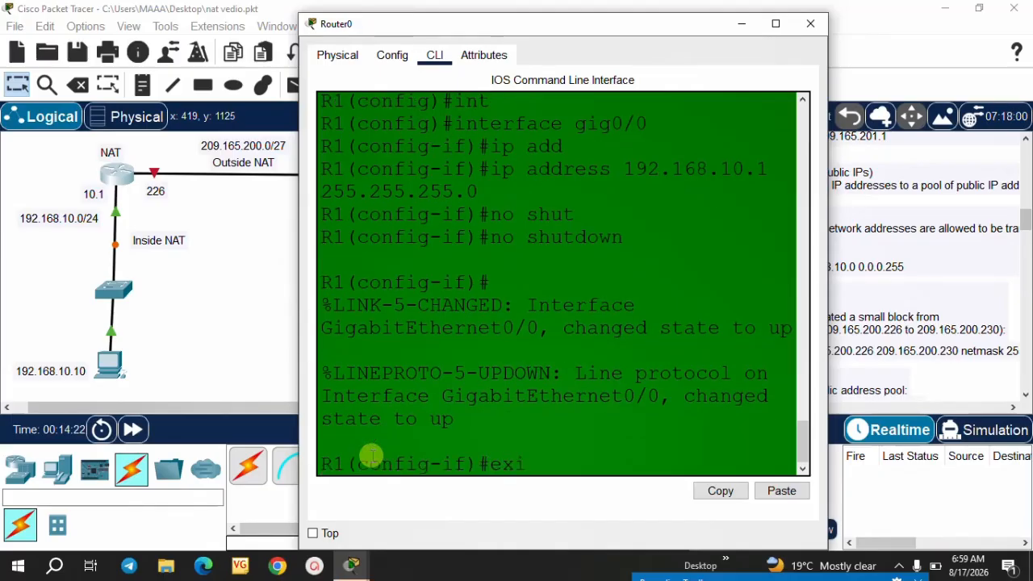
{"action": "type", "text": "t"}
{"action": "key", "text": "Return"}
Assign IP address 209.165.200.226 with mask 255.255.255.224 to R1's interface gig0/1
{"action": "type", "text": "no shutdown"}
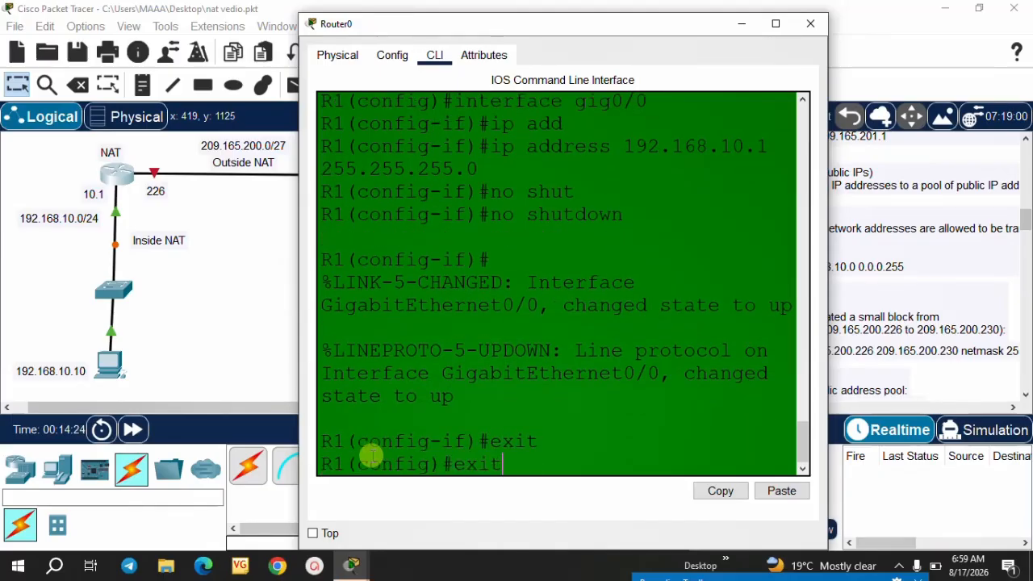
{"action": "key", "text": "Up"}
{"action": "key", "text": "Up"}
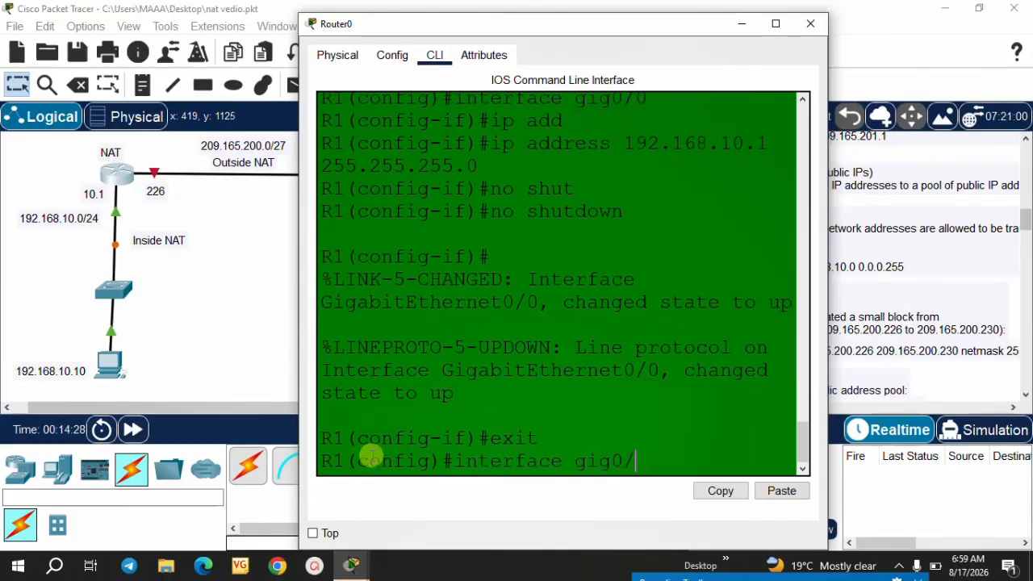
{"action": "key", "text": "Return"}
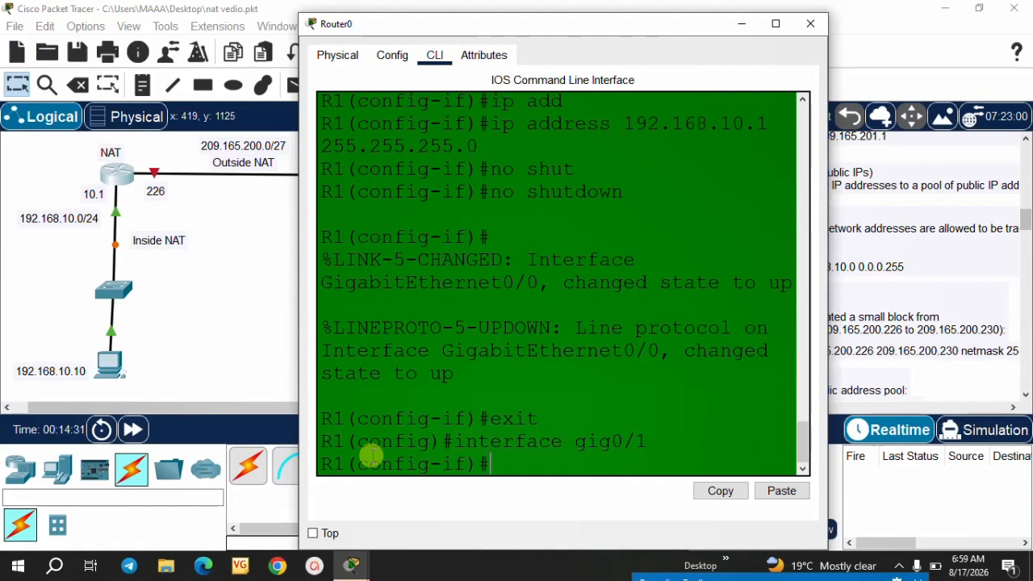
{"action": "type", "text": "ip badd"}
{"action": "key", "text": "BackSpace"}
{"action": "key", "text": "BackSpace"}
{"action": "key", "text": "Tab"}
{"action": "type", "text": "20"}
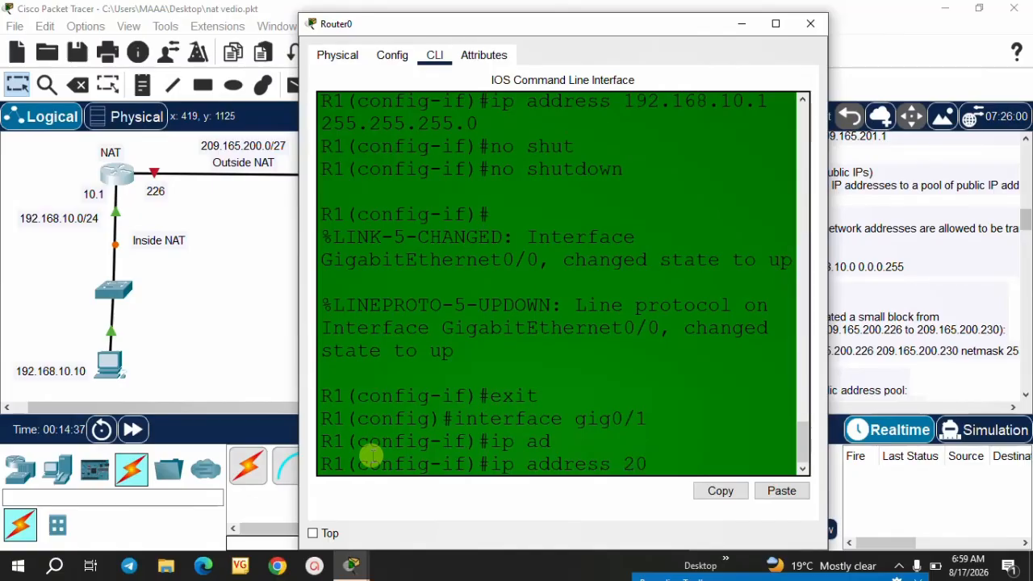
{"action": "type", "text": "9.165.200."}
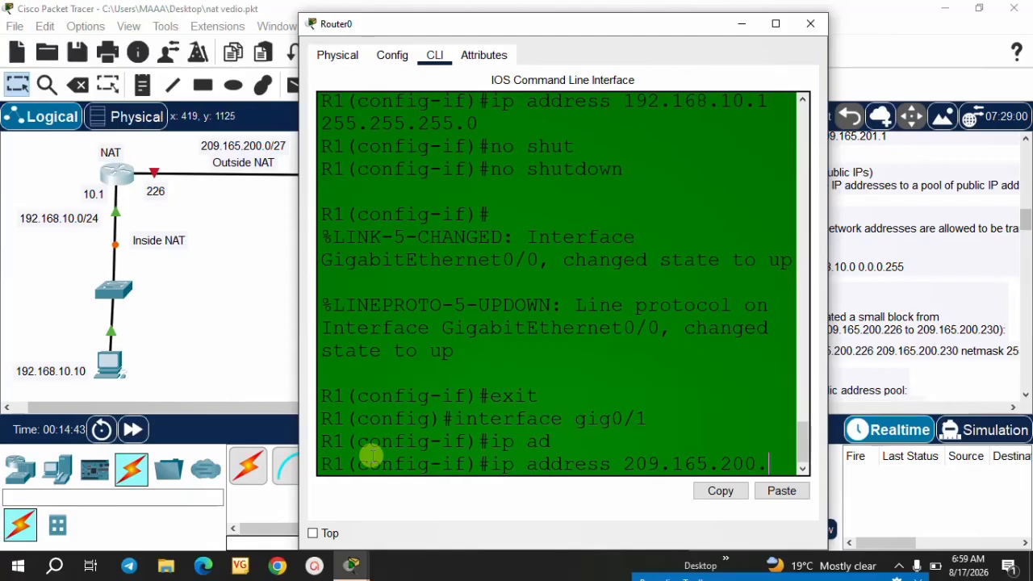
{"action": "type", "text": "22"}
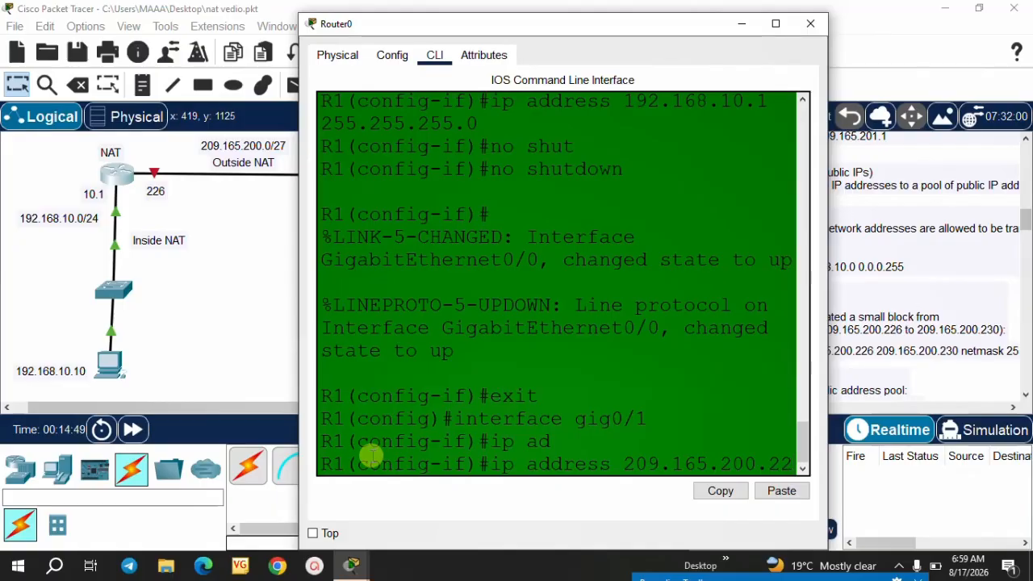
{"action": "type", "text": "6 2"}
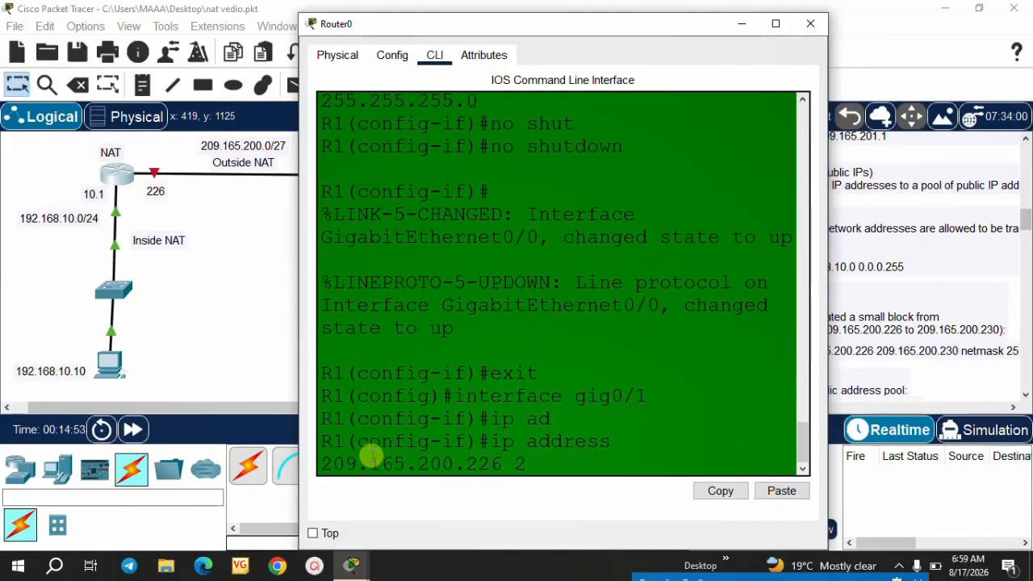
{"action": "type", "text": "55.255.2"}
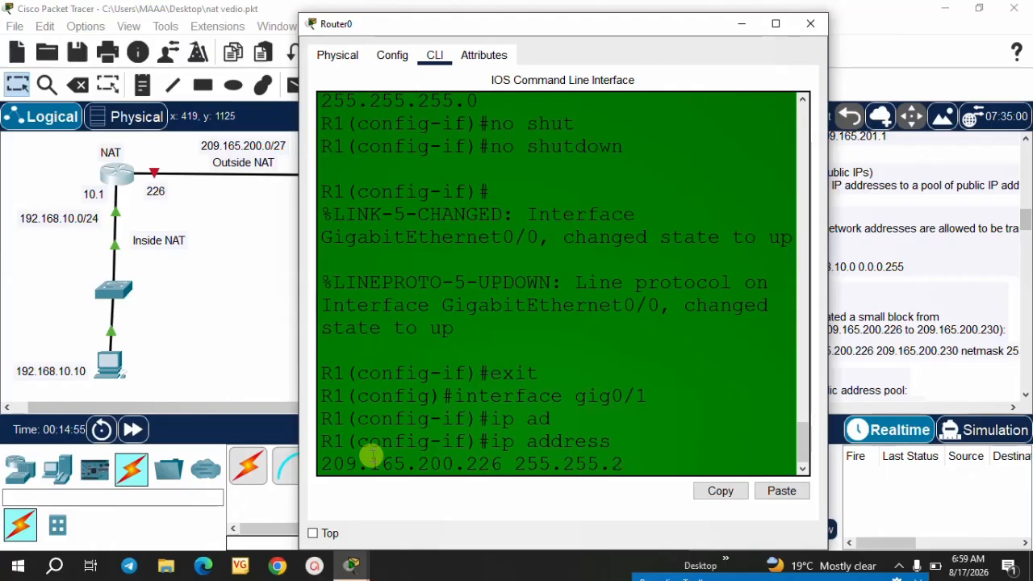
{"action": "type", "text": "55.224"}
{"action": "key", "text": "Return"}
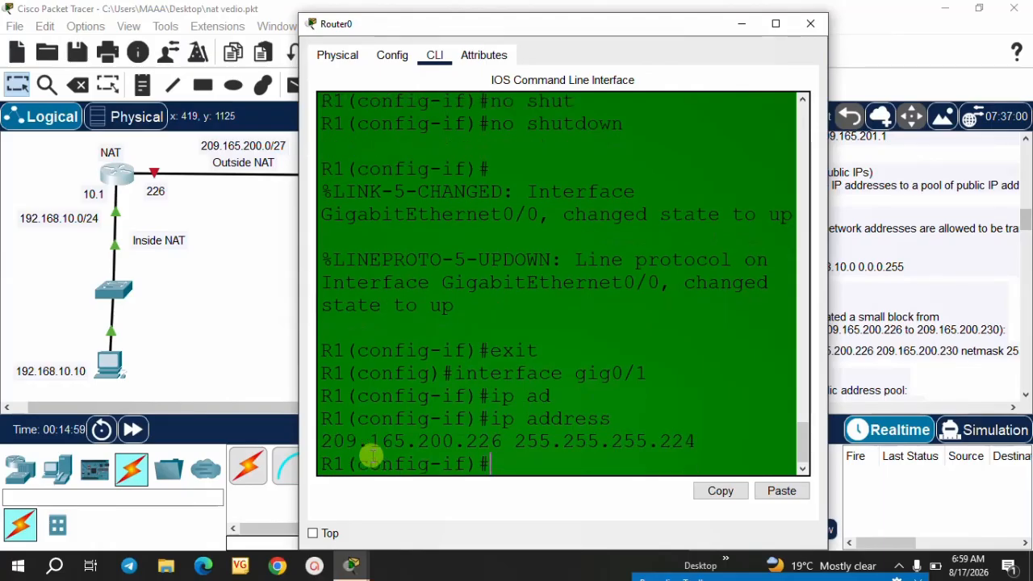
Enable R1's interface gig0/1 with no shutdown
{"action": "type", "text": "no "}
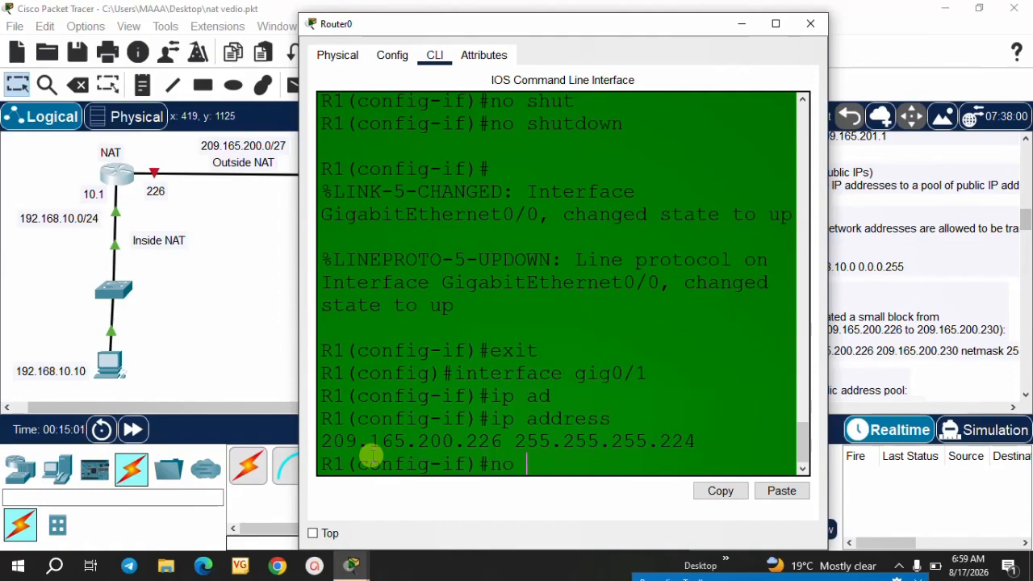
{"action": "type", "text": "shut"}
{"action": "key", "text": "Tab"}
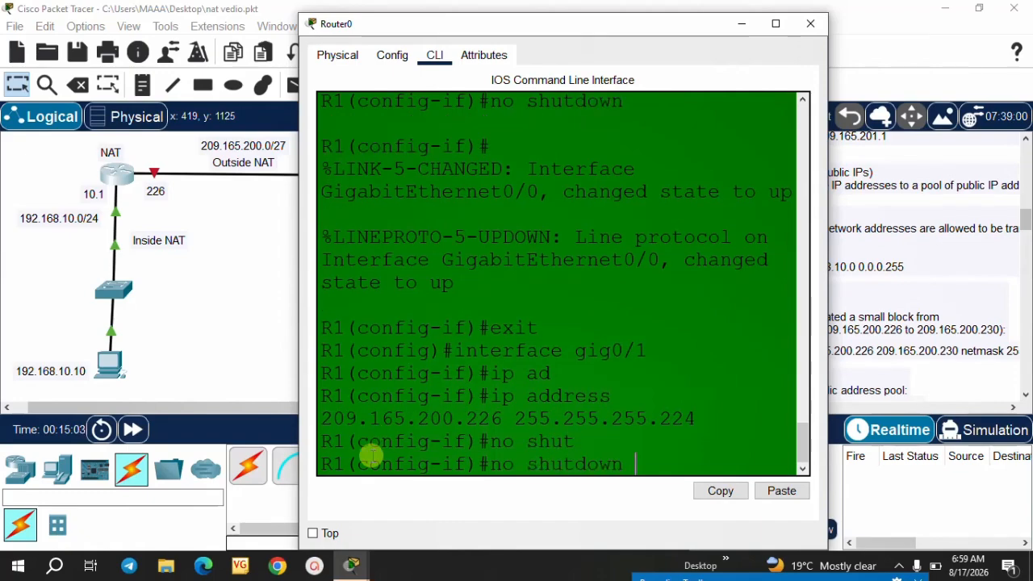
{"action": "key", "text": "Return"}
{"action": "key", "text": "Return"}
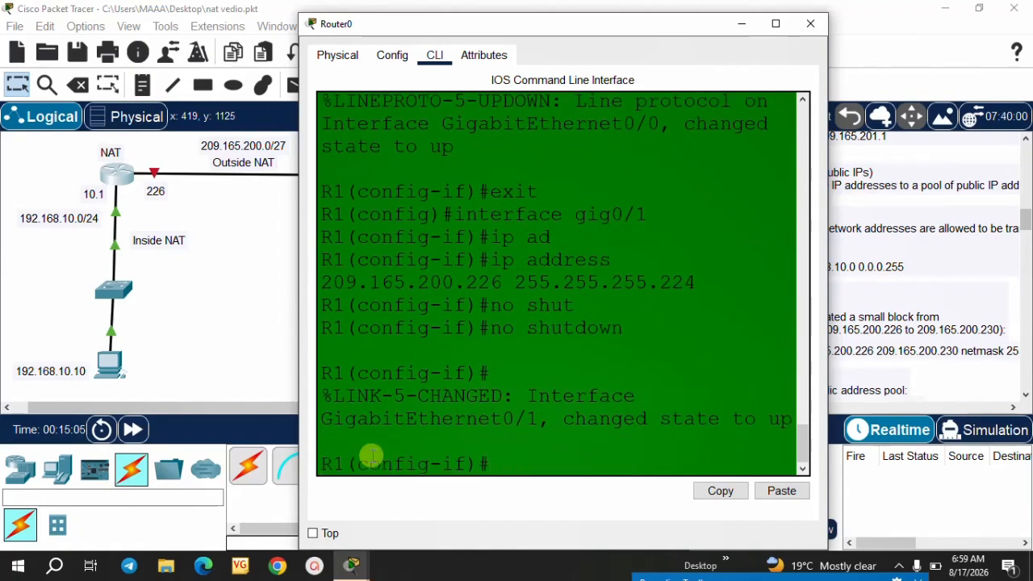
Exit to privileged mode on R1, save its configuration with wr, and close the router's window
{"action": "type", "text": "exit"}
{"action": "key", "text": "Return"}
{"action": "key", "text": "Return"}
{"action": "type", "text": "e"}
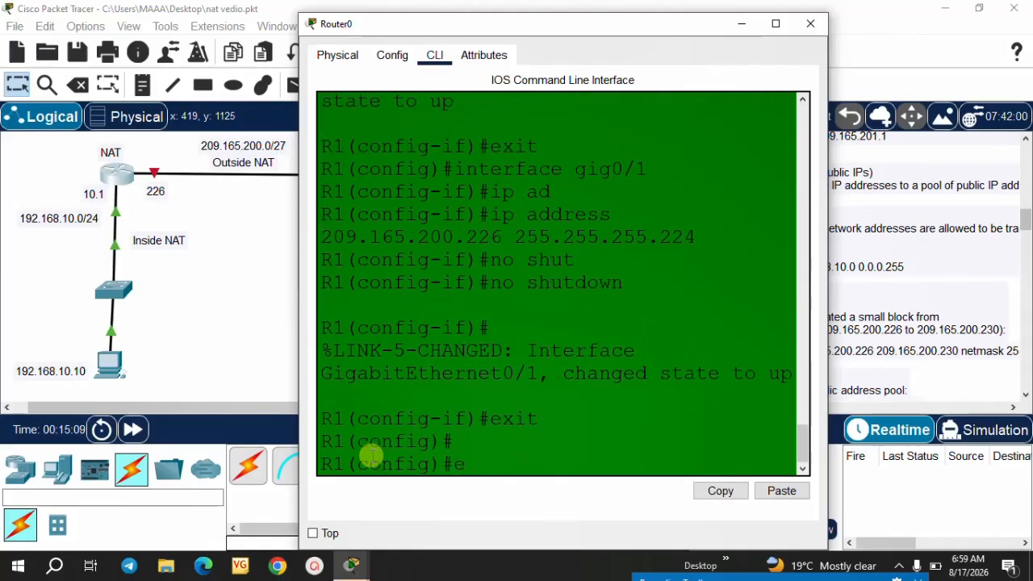
{"action": "type", "text": "xit"}
{"action": "key", "text": "Return"}
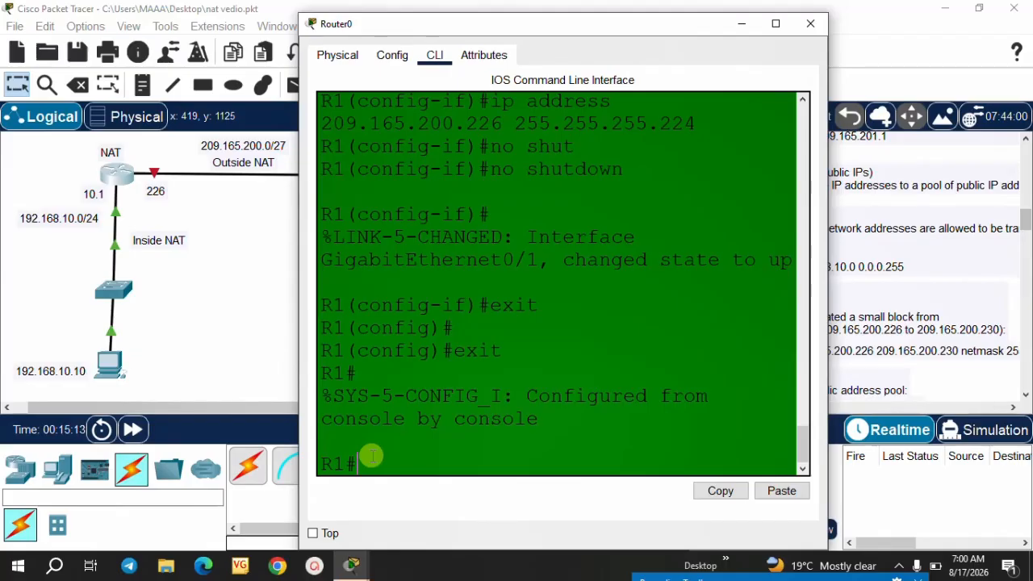
{"action": "type", "text": "wr"}
{"action": "key", "text": "Return"}
{"action": "key", "text": "Return"}
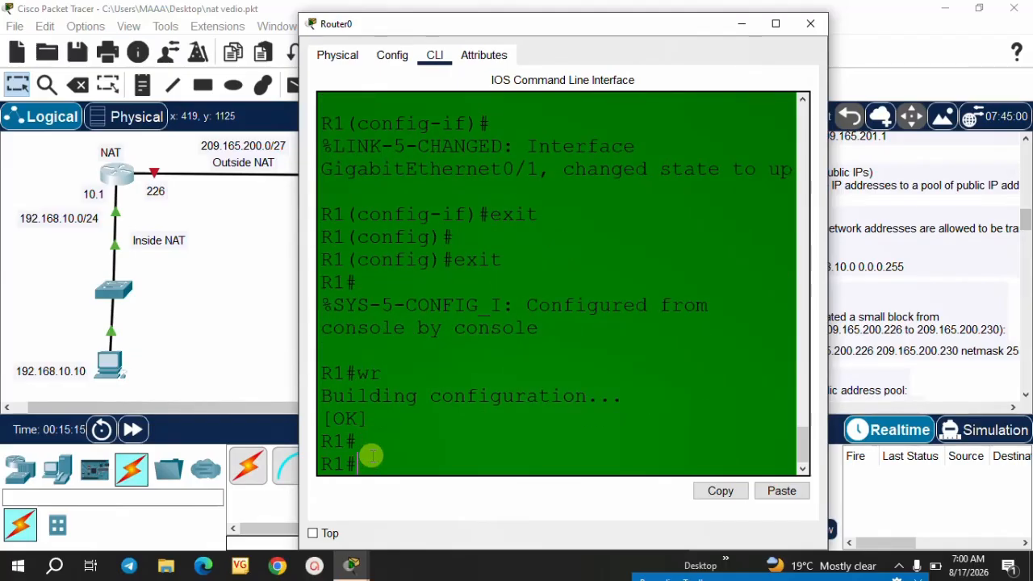
{"action": "left_click", "coordinate": [810, 24]}
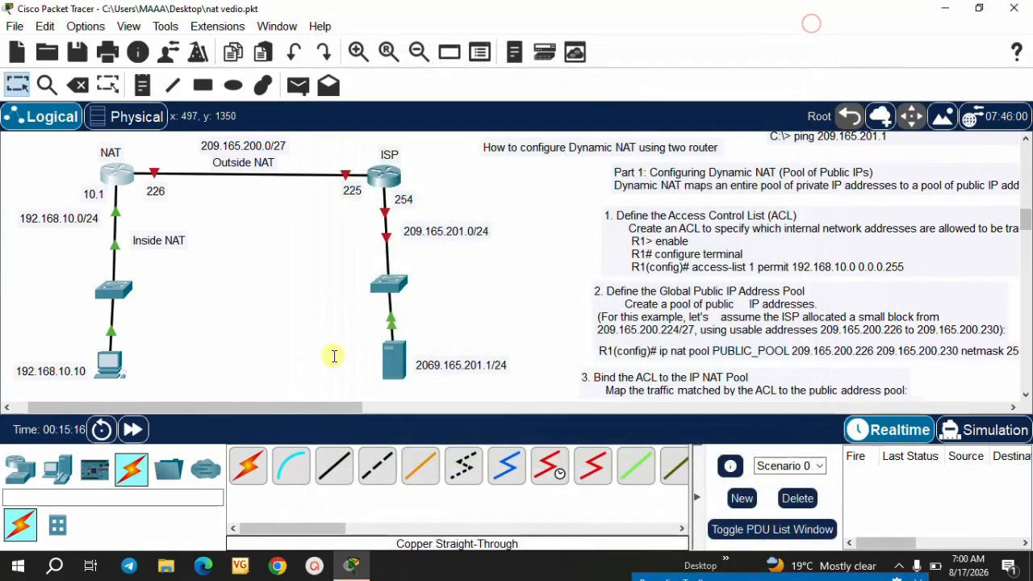
Open the ISP router's command-line interface and start a console session
{"action": "left_click", "coordinate": [385, 176]}
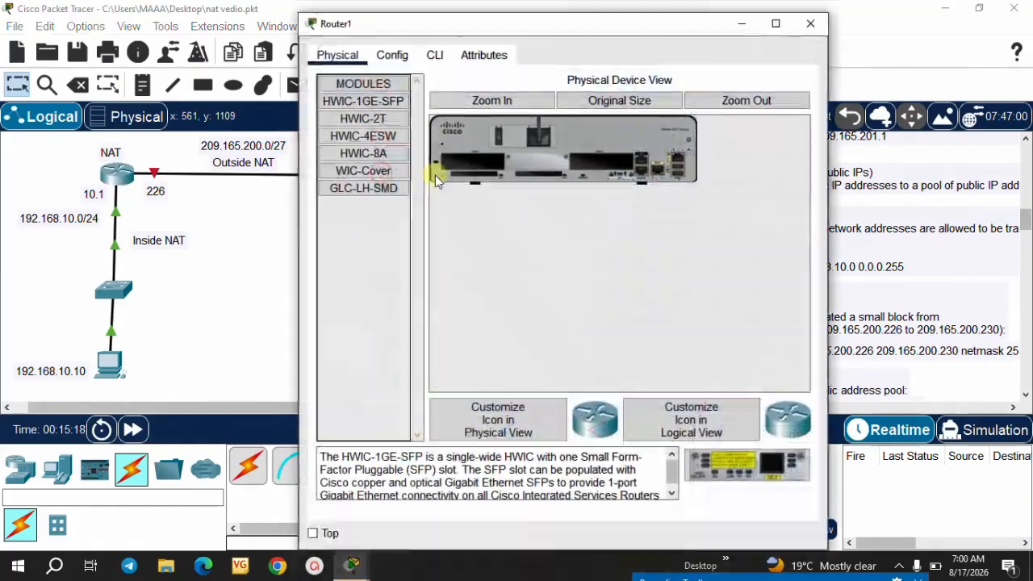
{"action": "left_click", "coordinate": [393, 55]}
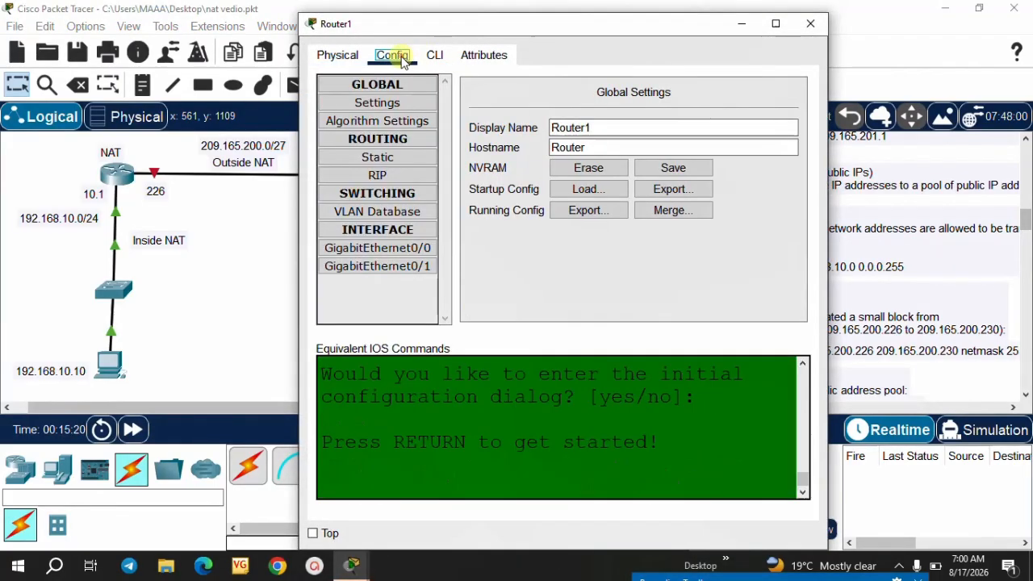
{"action": "left_click", "coordinate": [434, 56]}
{"action": "key", "text": "Return"}
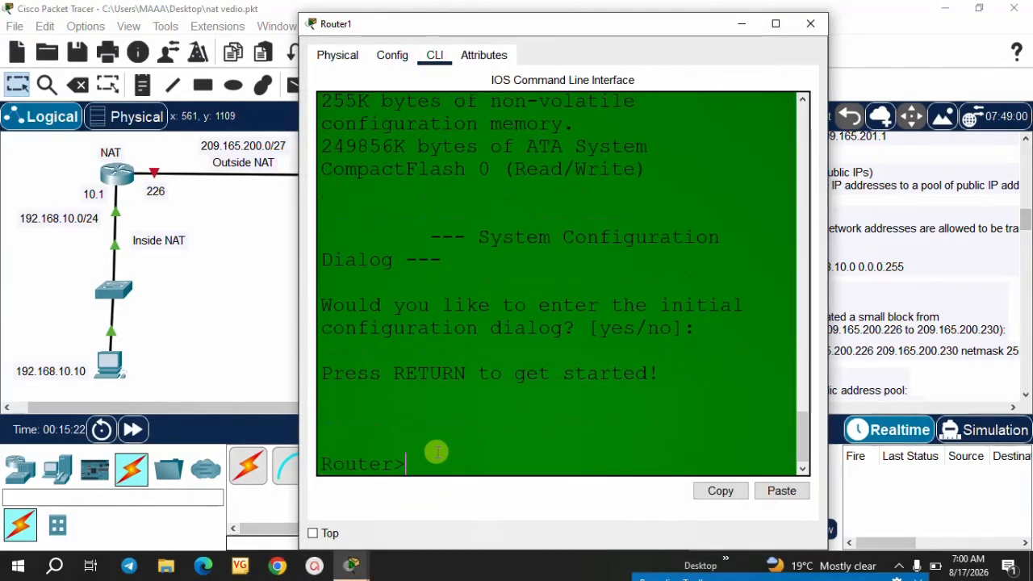
Enter global configuration mode on the ISP router and set its hostname to ISP
{"action": "type", "text": "en"}
{"action": "key", "text": "Return"}
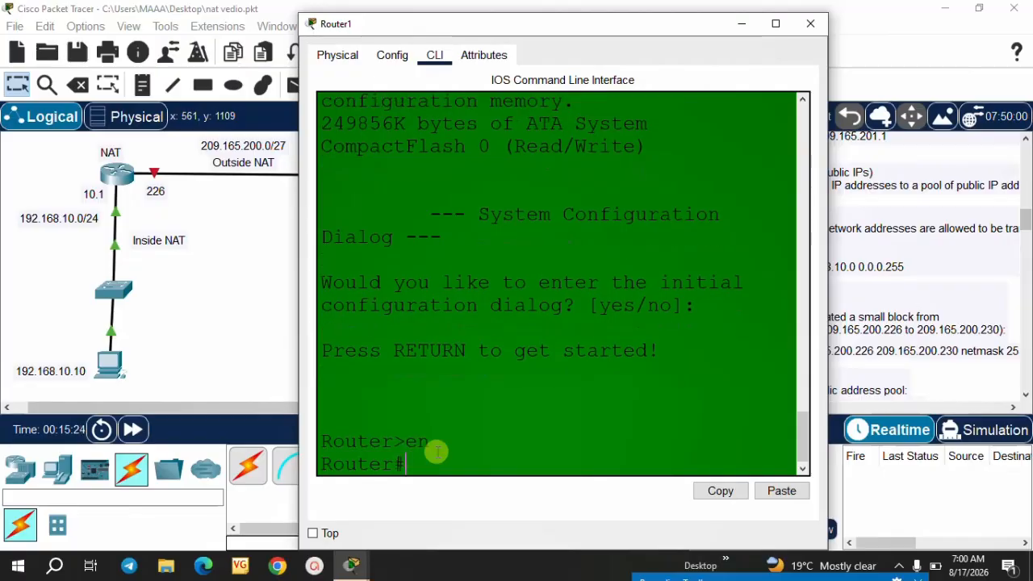
{"action": "type", "text": "conf t"}
{"action": "key", "text": "Return"}
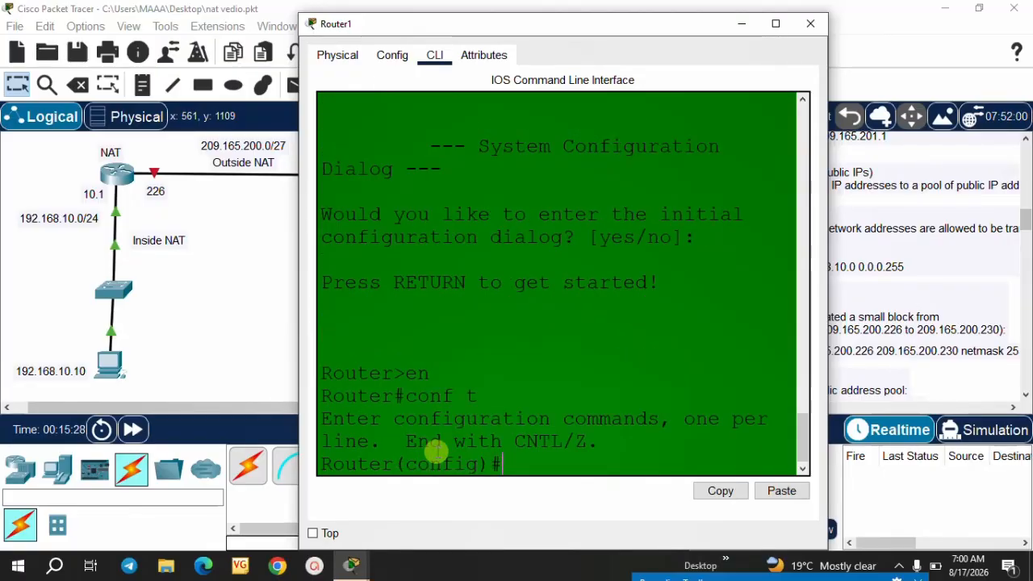
{"action": "type", "text": "host"}
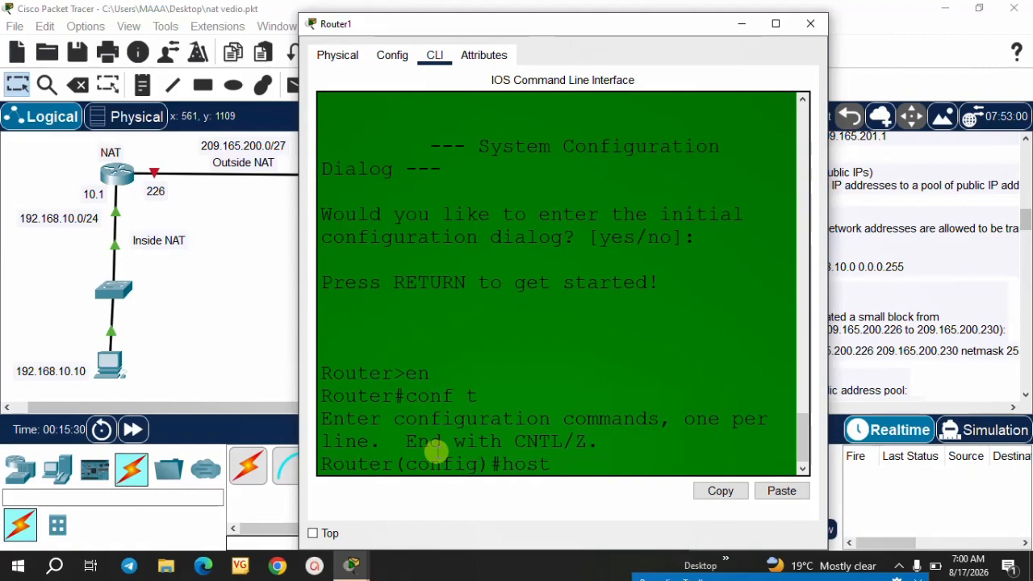
{"action": "type", "text": " ISP"}
{"action": "key", "text": "Return"}
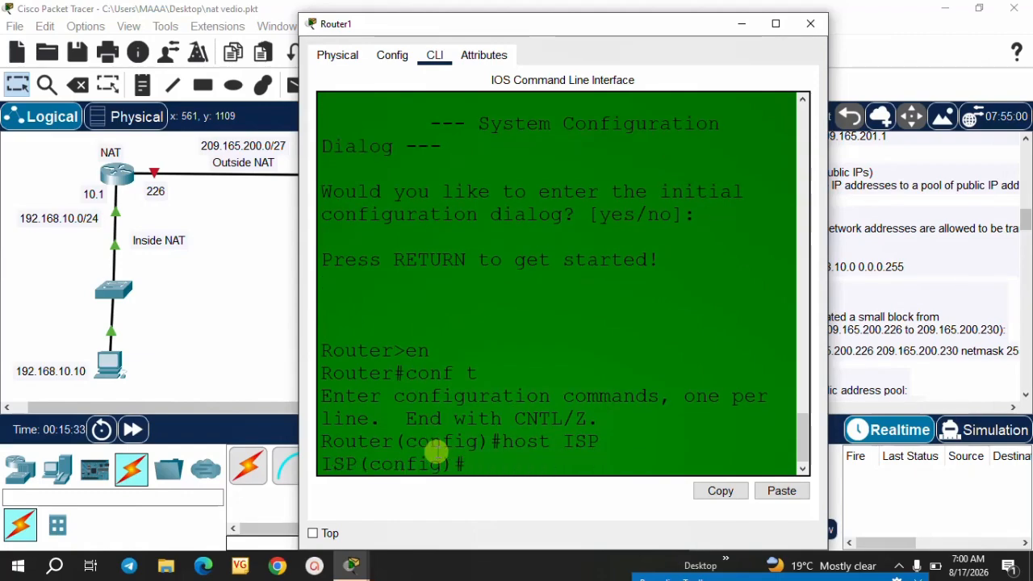
Enter interface configuration mode for gig0/1 on the ISP router
{"action": "type", "text": "int"}
{"action": "key", "text": "Tab"}
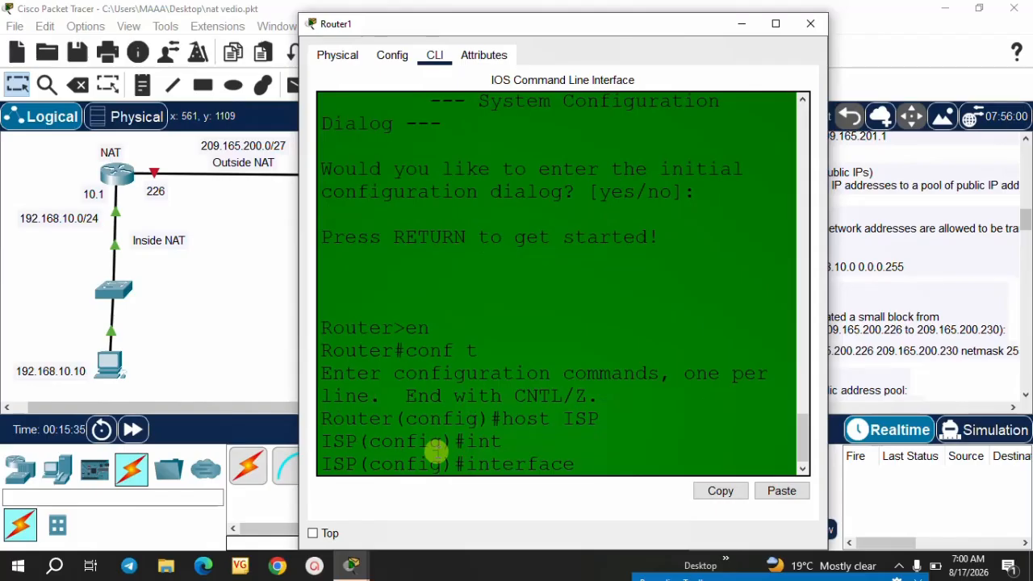
{"action": "type", "text": "gig0/1"}
{"action": "key", "text": "Return"}
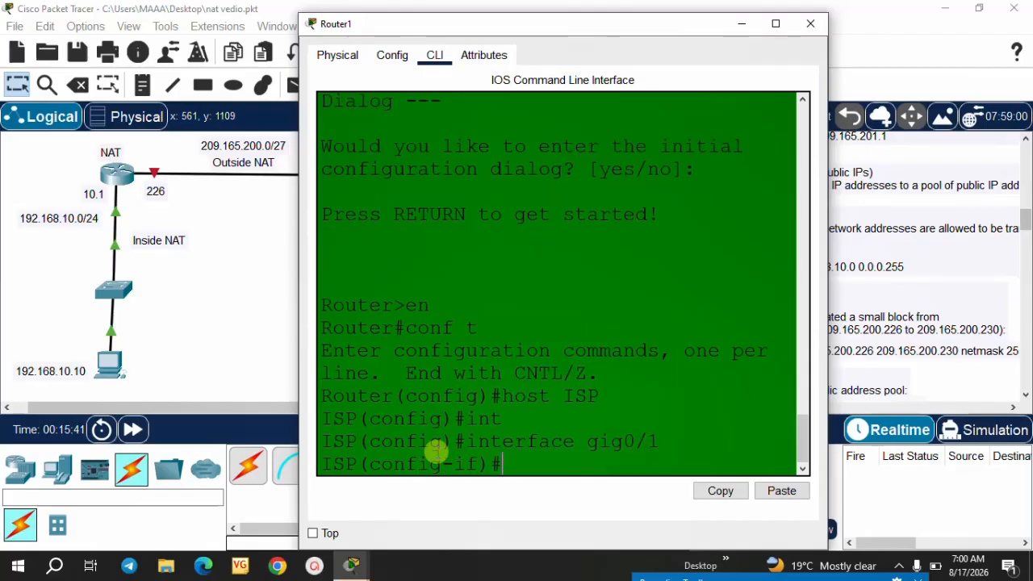
Try to assign IP address 209.165.200.225 with mask 255.255.255.224 to the ISP router's interface gig0/1
{"action": "type", "text": "ip add"}
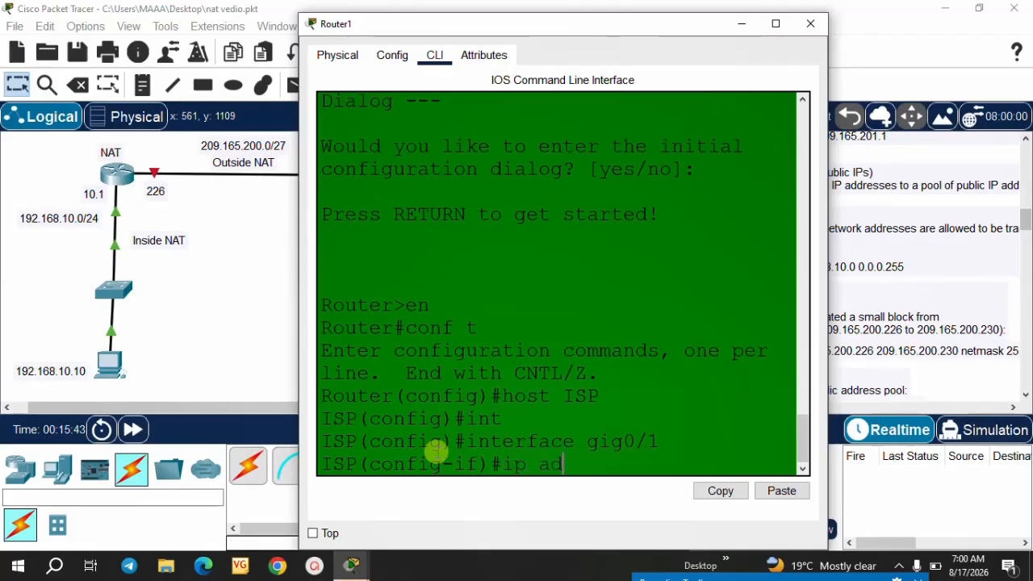
{"action": "key", "text": "Tab"}
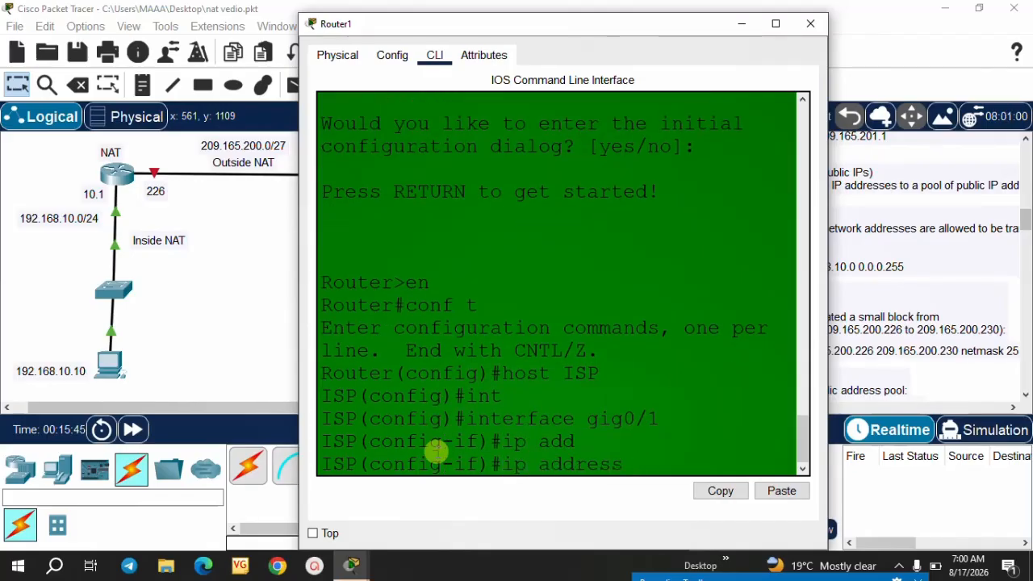
{"action": "type", "text": "209"}
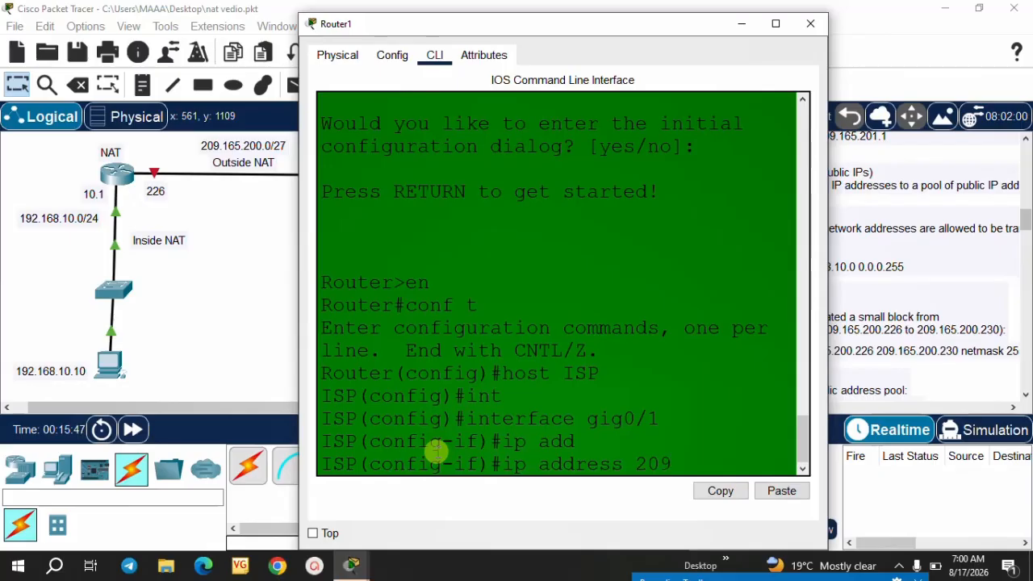
{"action": "type", "text": ".165.200.225"}
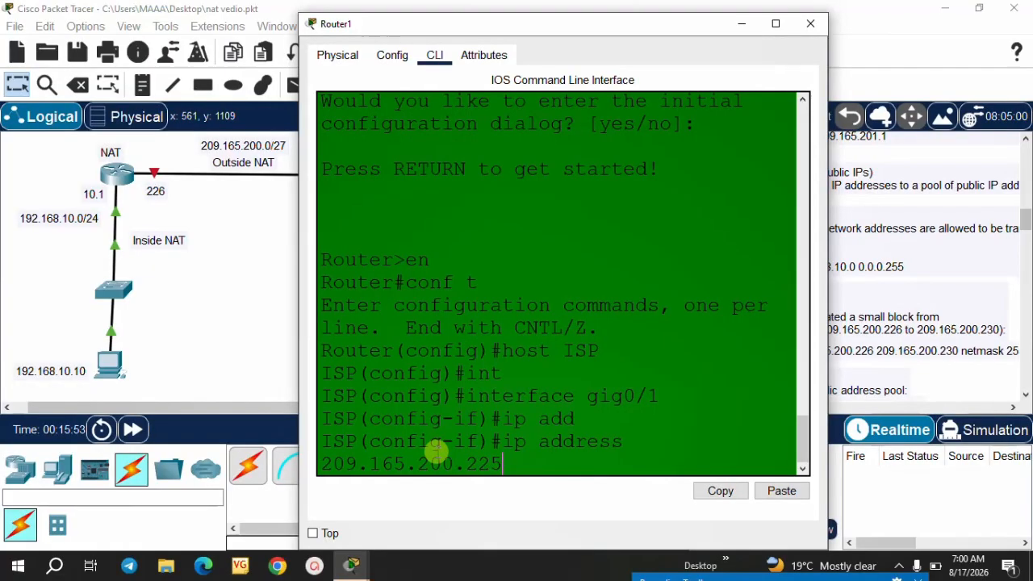
{"action": "type", "text": "255.255.255"}
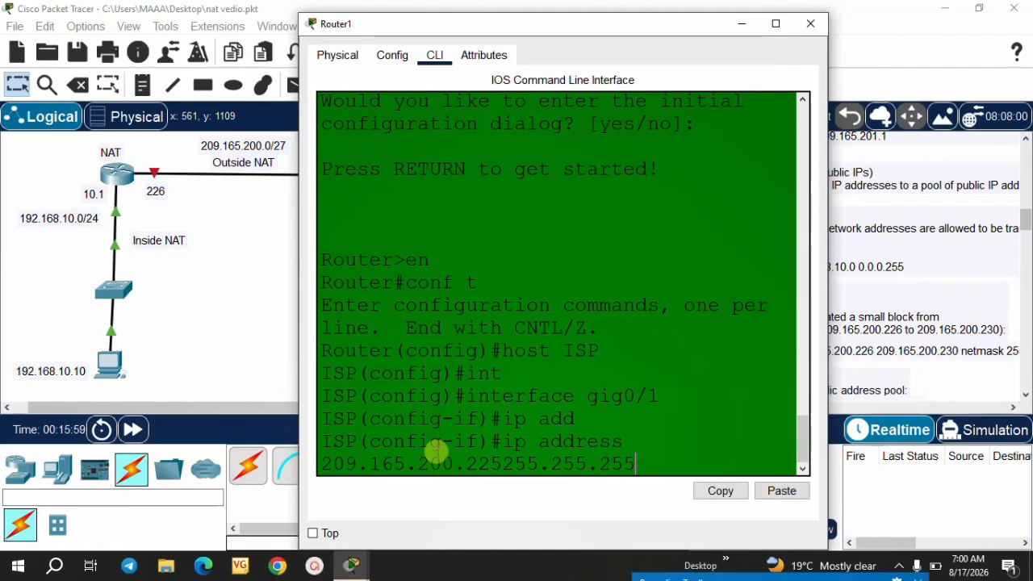
{"action": "type", "text": ".224"}
{"action": "key", "text": "Return"}
Try to reissue the IP address command on the ISP router's gig0/1 with its ending changed to 255.255.224
{"action": "key", "text": "Up"}
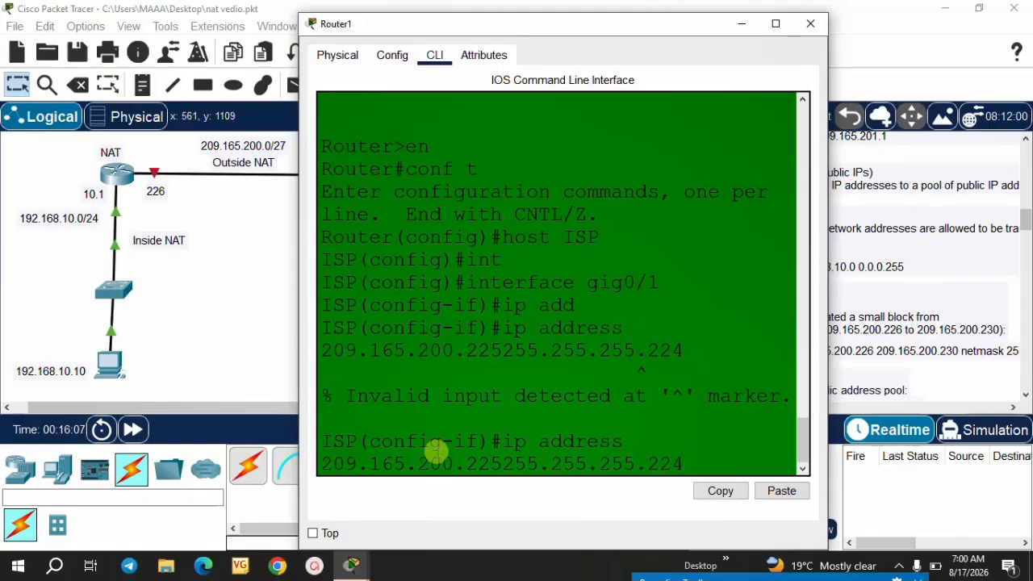
{"action": "key", "text": "BackSpace"}
{"action": "key", "text": "BackSpace"}
{"action": "key", "text": "BackSpace"}
{"action": "type", "text": "224"}
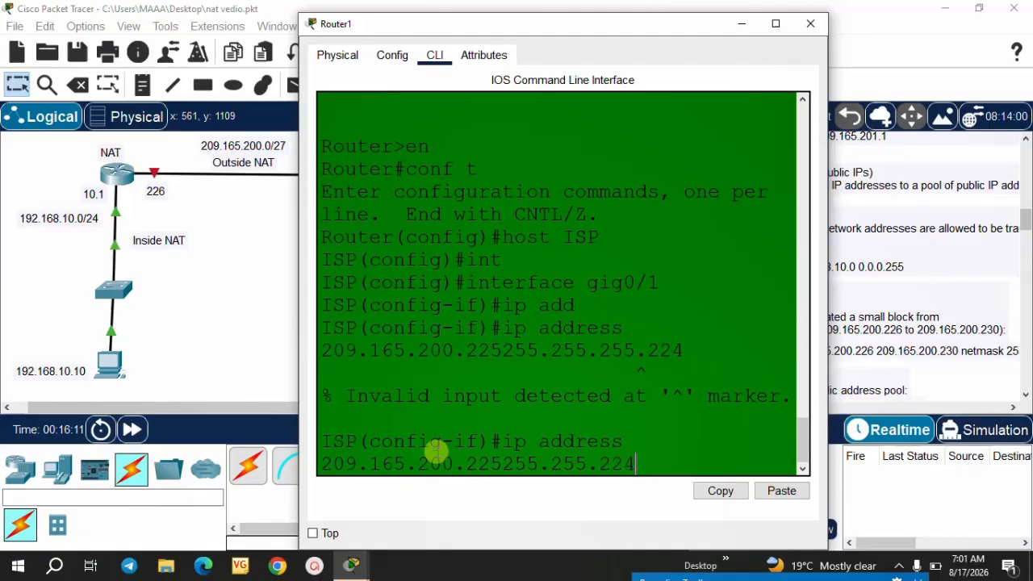
{"action": "key", "text": "Return"}
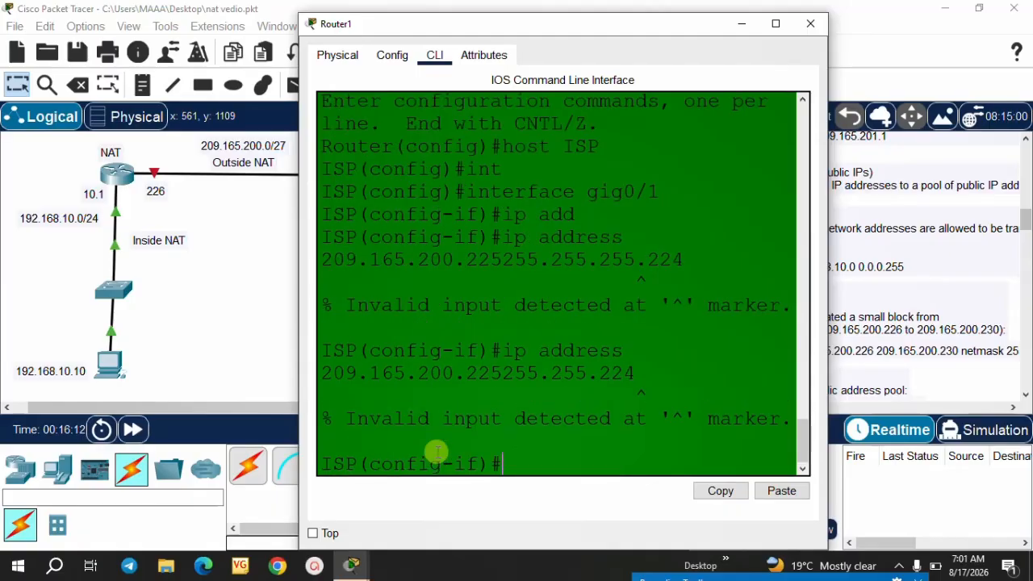
Try to reissue the IP address command on the ISP router's gig0/1 as 209.165.200.225.255.255.255.224
{"action": "key", "text": "Up"}
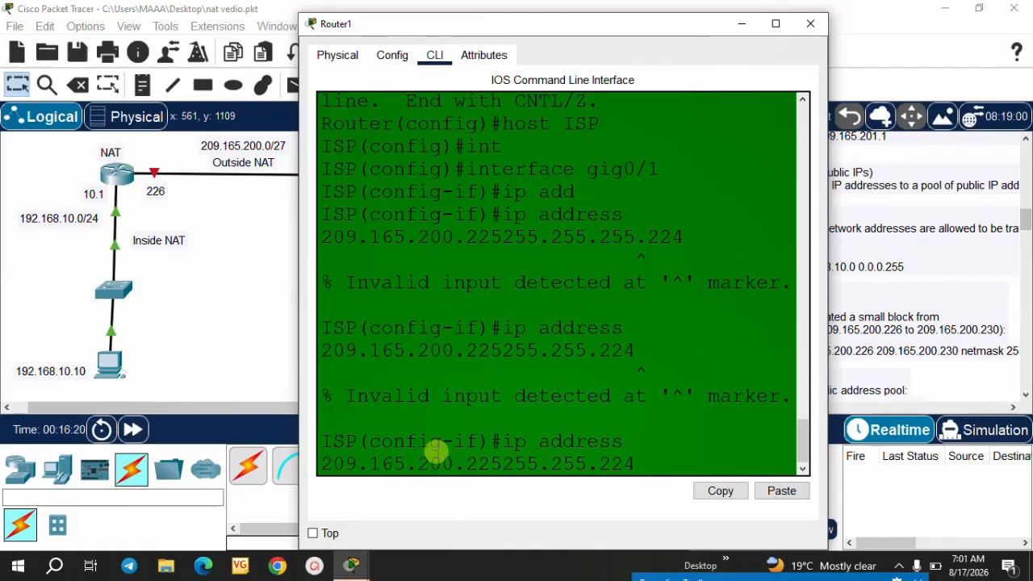
{"action": "key", "text": "Left"}
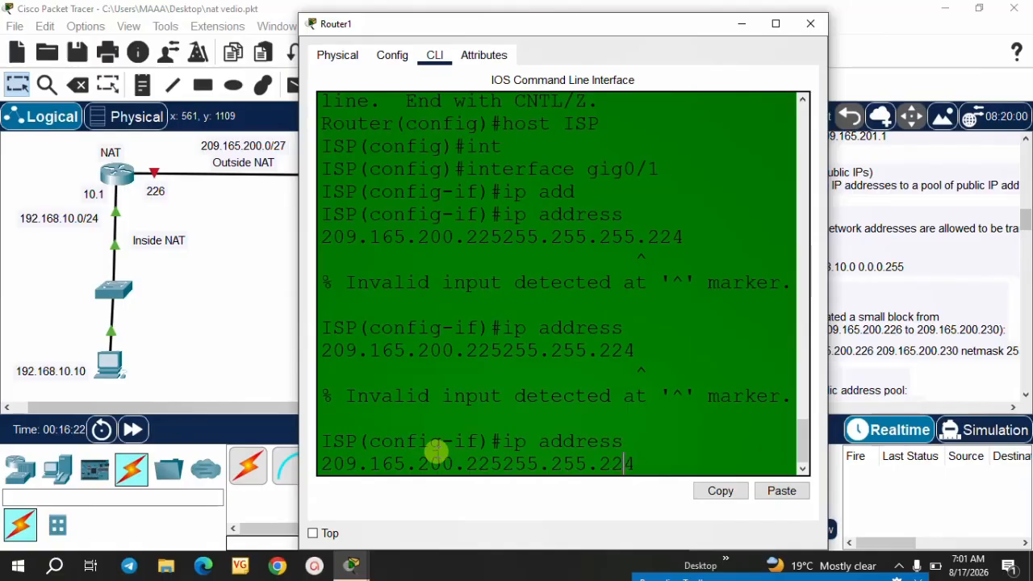
{"action": "key", "text": "Left"}
{"action": "key", "text": "Left"}
{"action": "key", "text": "Left"}
{"action": "key", "text": "Left"}
{"action": "key", "text": "Left"}
{"action": "key", "text": "Left"}
{"action": "key", "text": "Left"}
{"action": "key", "text": "Left"}
{"action": "key", "text": "Left"}
{"action": "key", "text": "Left"}
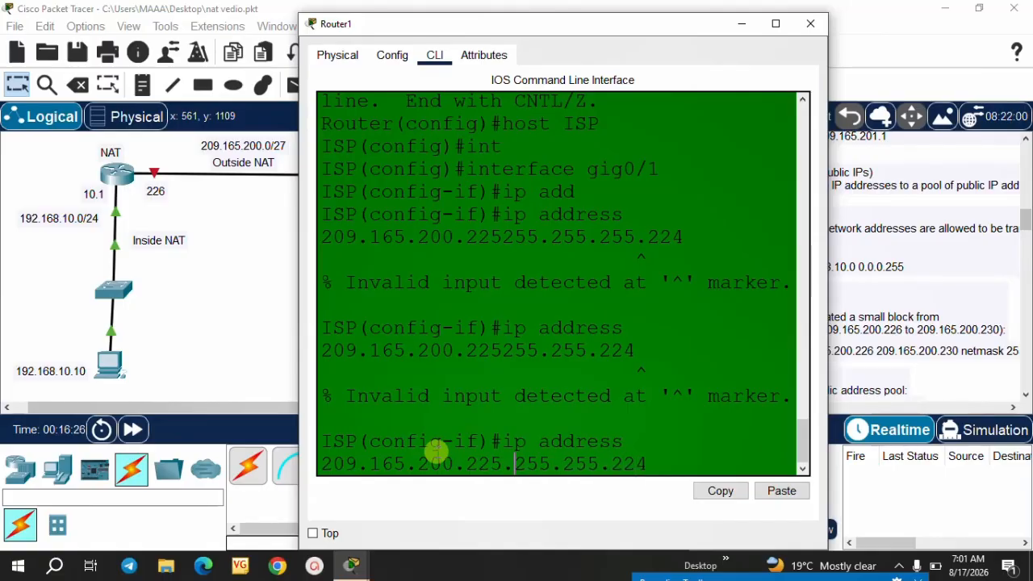
{"action": "key", "text": "Right"}
{"action": "key", "text": "Right"}
{"action": "key", "text": "Right"}
{"action": "key", "text": "Right"}
{"action": "key", "text": "Right"}
{"action": "key", "text": "Right"}
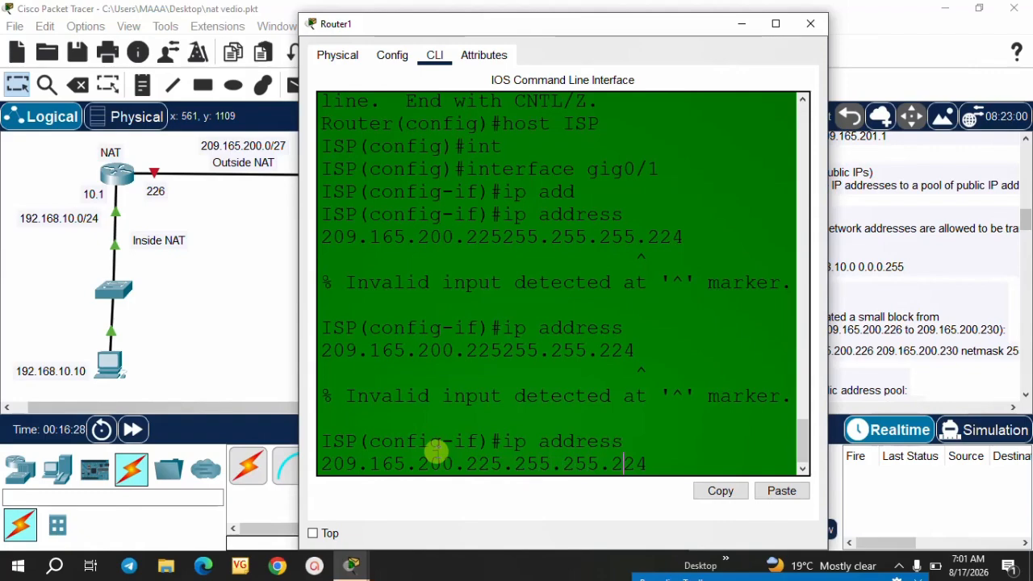
{"action": "key", "text": "BackSpace"}
{"action": "type", "text": "55.22"}
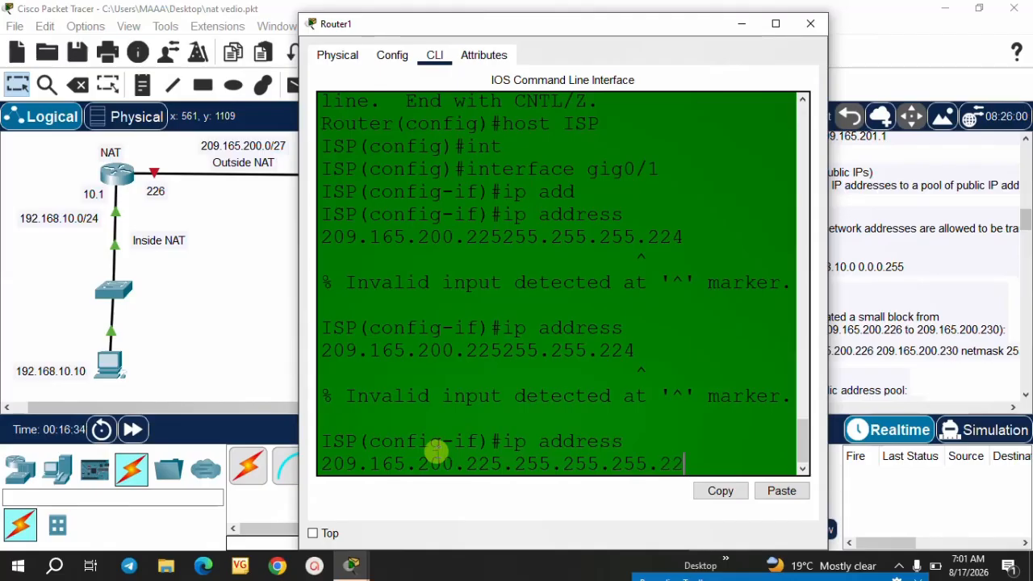
{"action": "type", "text": "4"}
{"action": "key", "text": "Return"}
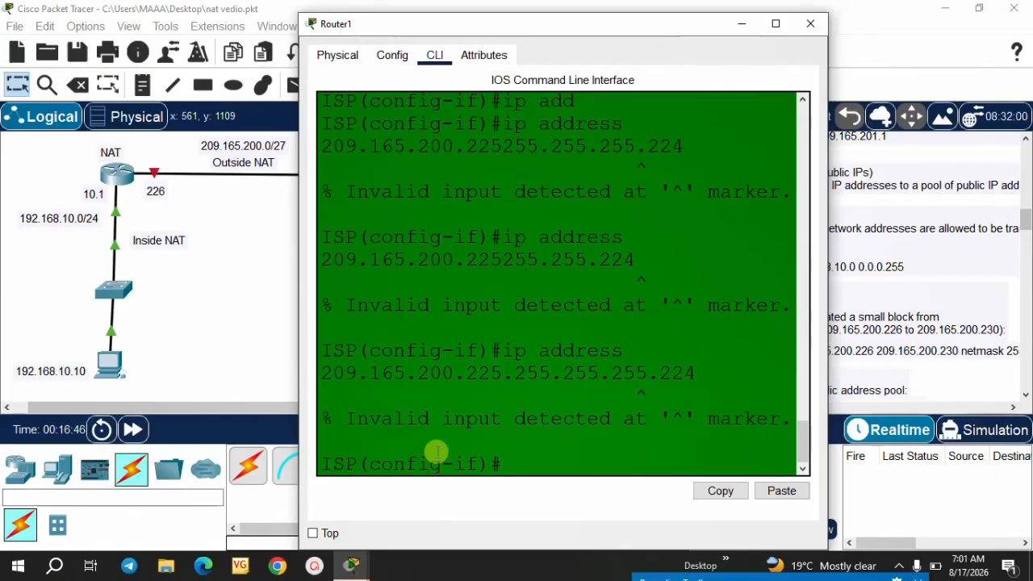
{"action": "key", "text": "Up"}
{"action": "key", "text": "Up"}
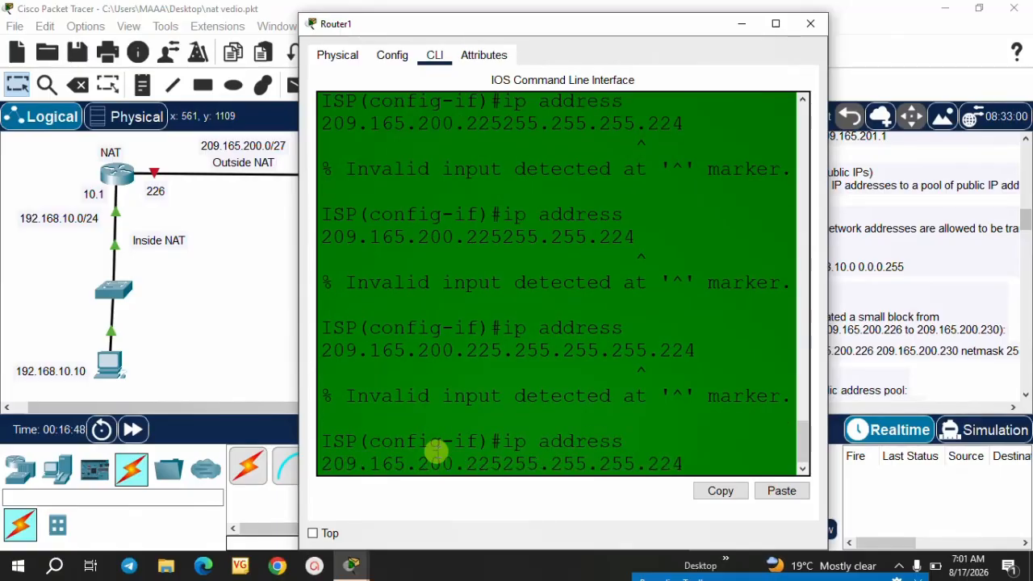
{"action": "key", "text": "Up"}
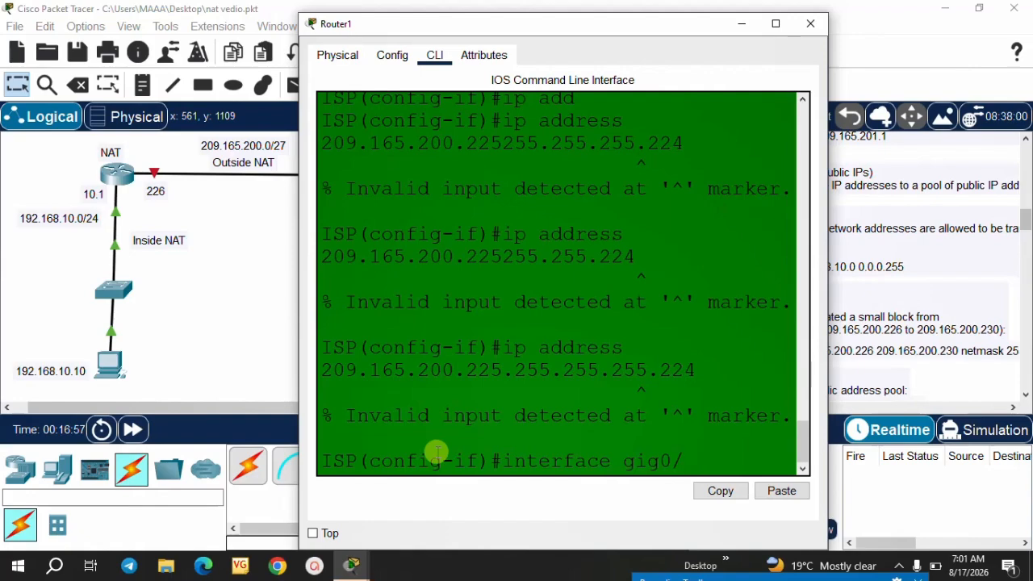
{"action": "key", "text": "BackSpace"}
{"action": "key", "text": "BackSpace"}
{"action": "key", "text": "BackSpace"}
{"action": "key", "text": "BackSpace"}
{"action": "key", "text": "BackSpace"}
{"action": "key", "text": "BackSpace"}
{"action": "key", "text": "BackSpace"}
{"action": "key", "text": "BackSpace"}
{"action": "key", "text": "BackSpace"}
{"action": "key", "text": "BackSpace"}
{"action": "key", "text": "BackSpace"}
{"action": "key", "text": "BackSpace"}
{"action": "key", "text": "BackSpace"}
{"action": "key", "text": "BackSpace"}
{"action": "key", "text": "BackSpace"}
{"action": "key", "text": "BackSpace"}
Exit to global configuration mode and re-enter interface configuration mode for gig0/1 on the ISP router
{"action": "type", "text": "exit"}
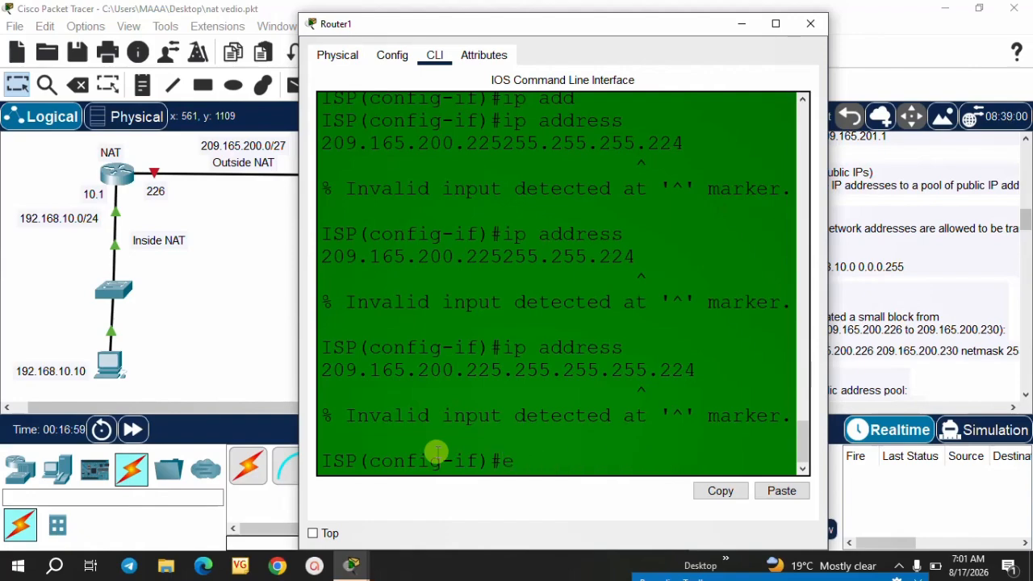
{"action": "key", "text": "Return"}
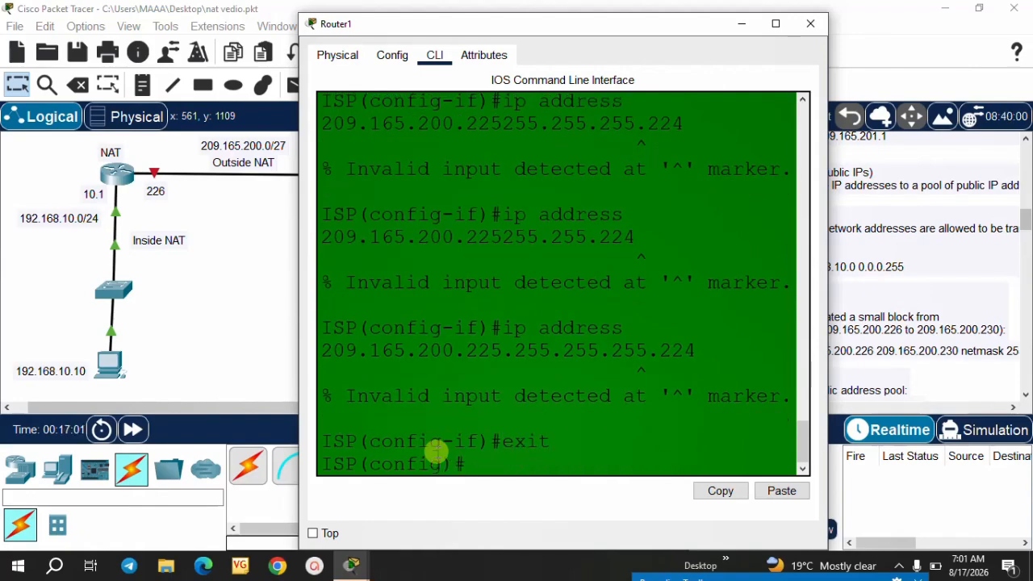
{"action": "type", "text": "int"}
{"action": "key", "text": "Tab"}
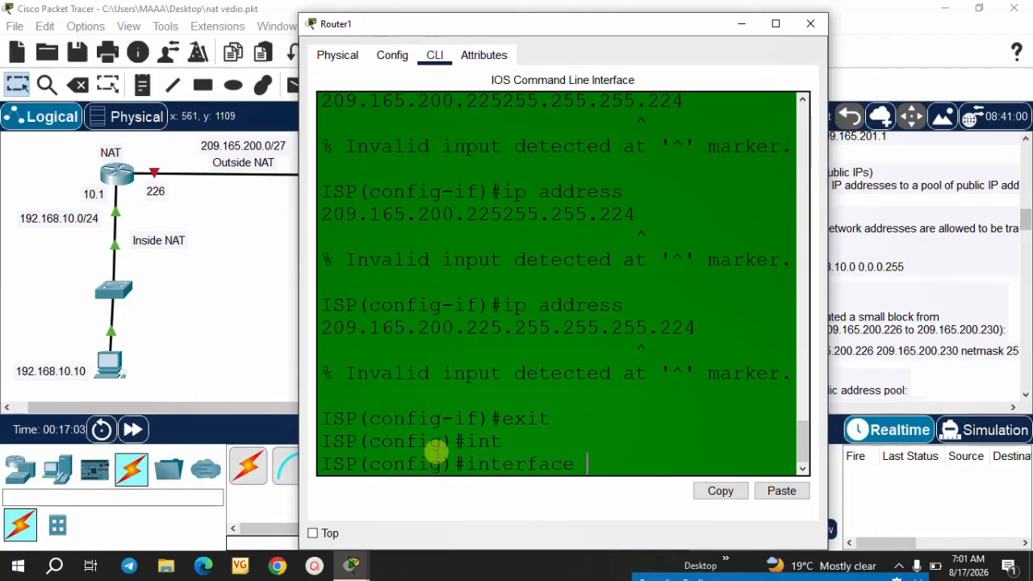
{"action": "type", "text": "gig"}
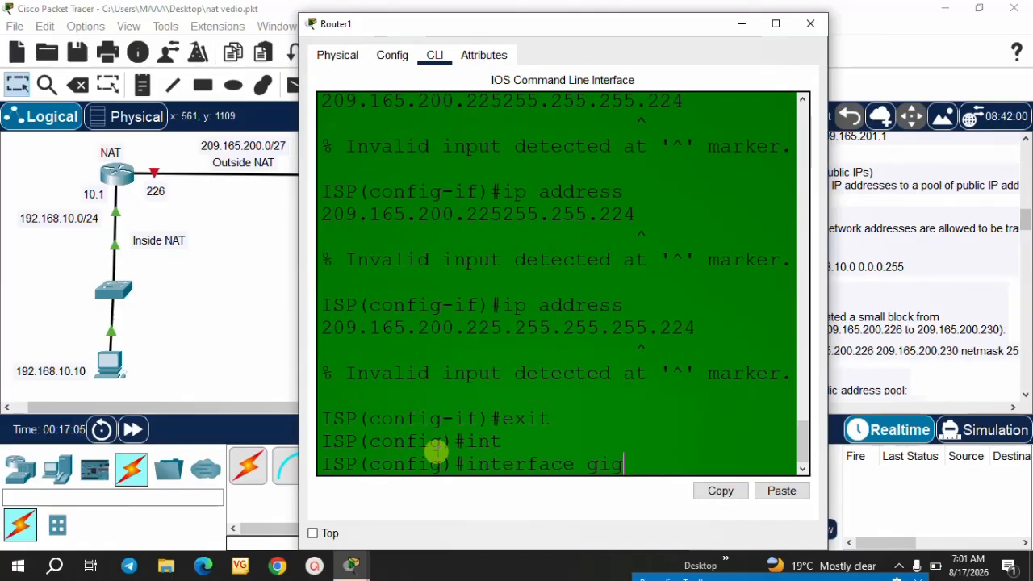
{"action": "type", "text": "0/1"}
{"action": "key", "text": "Return"}
Assign IP address 209.165.200.225 with mask 255.255.255.224 to the ISP router's interface gig0/1
{"action": "type", "text": "ip add"}
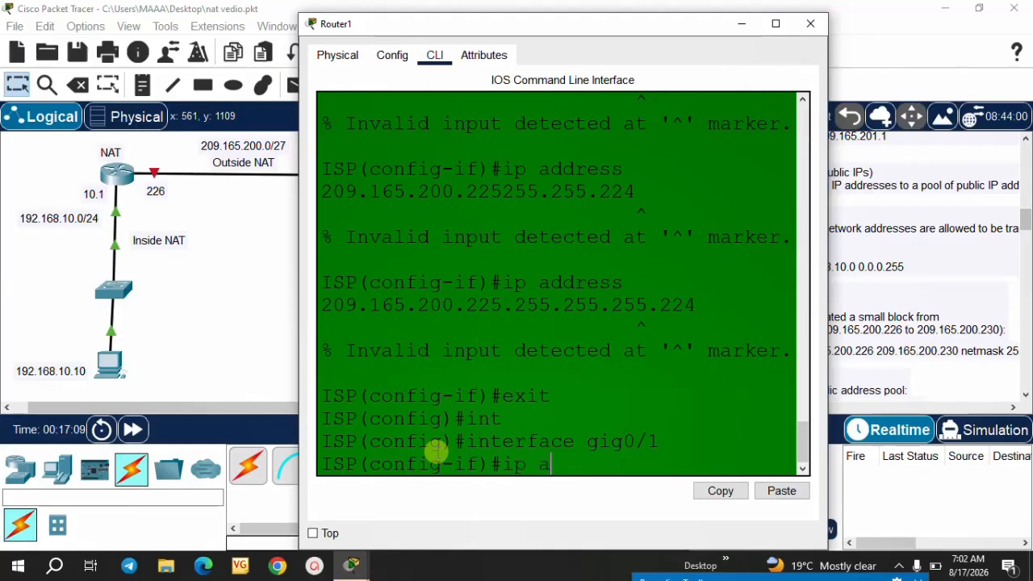
{"action": "key", "text": "Tab"}
{"action": "type", "text": "2"}
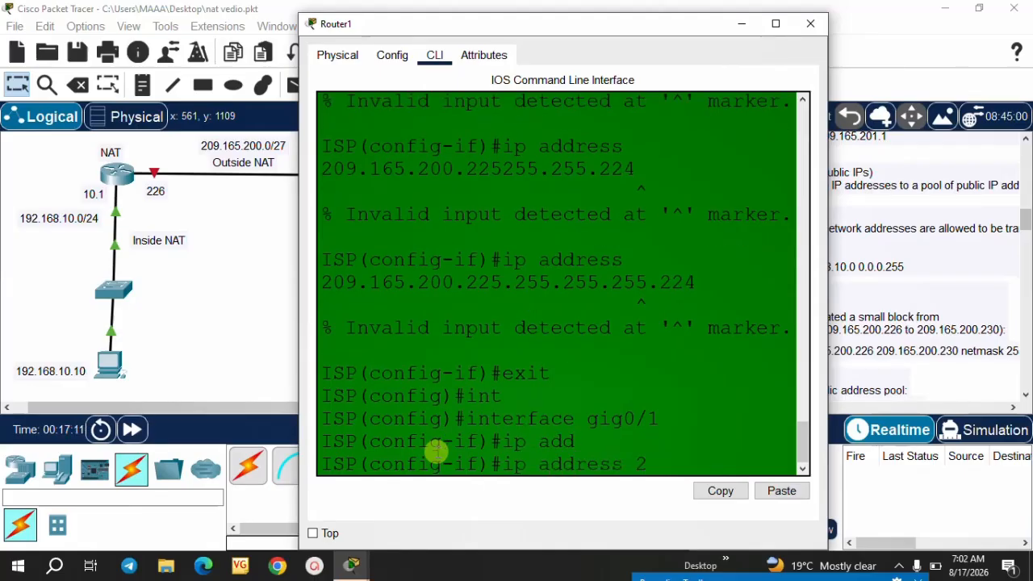
{"action": "type", "text": "09"}
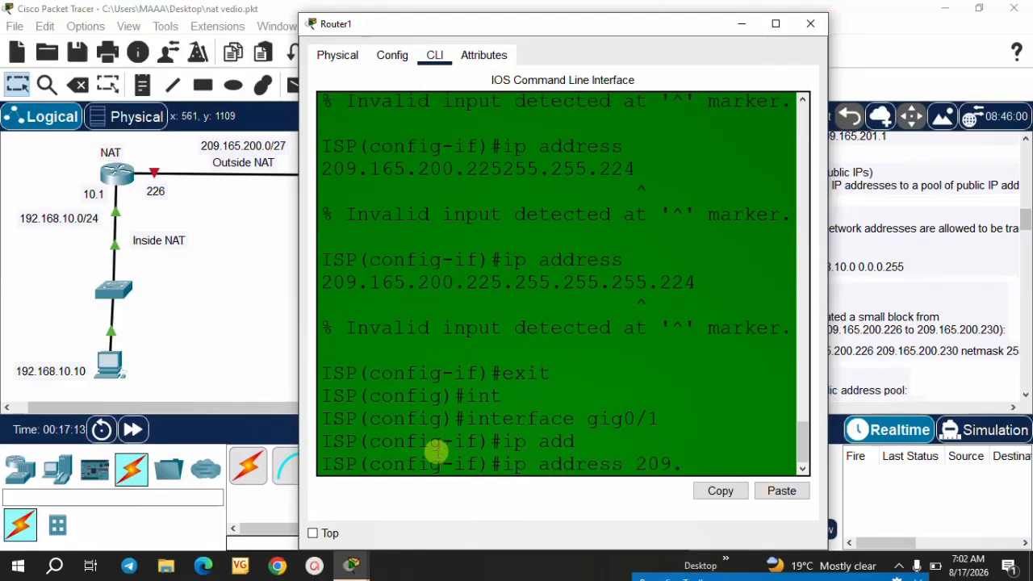
{"action": "type", "text": ".165."}
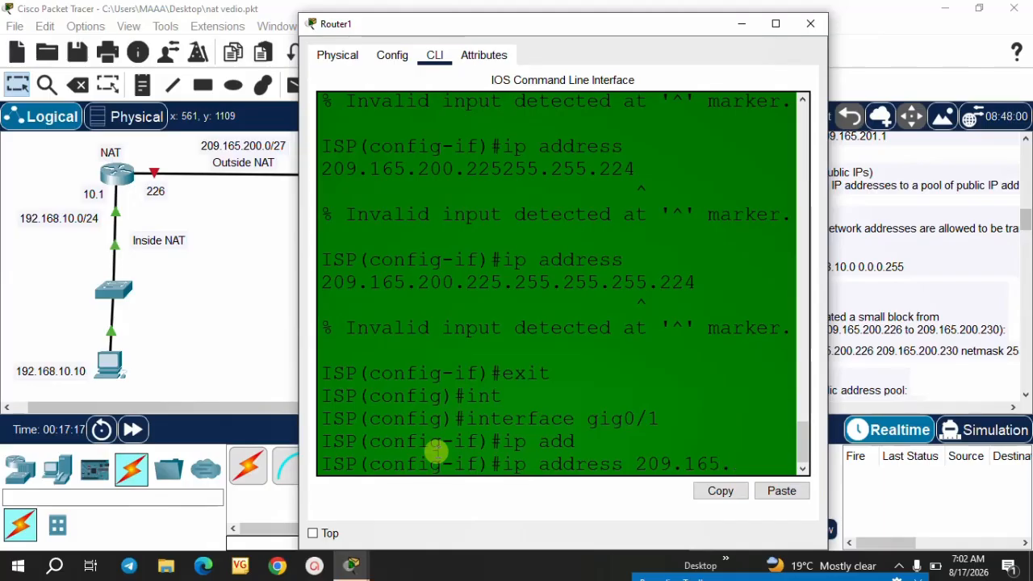
{"action": "type", "text": "200.22"}
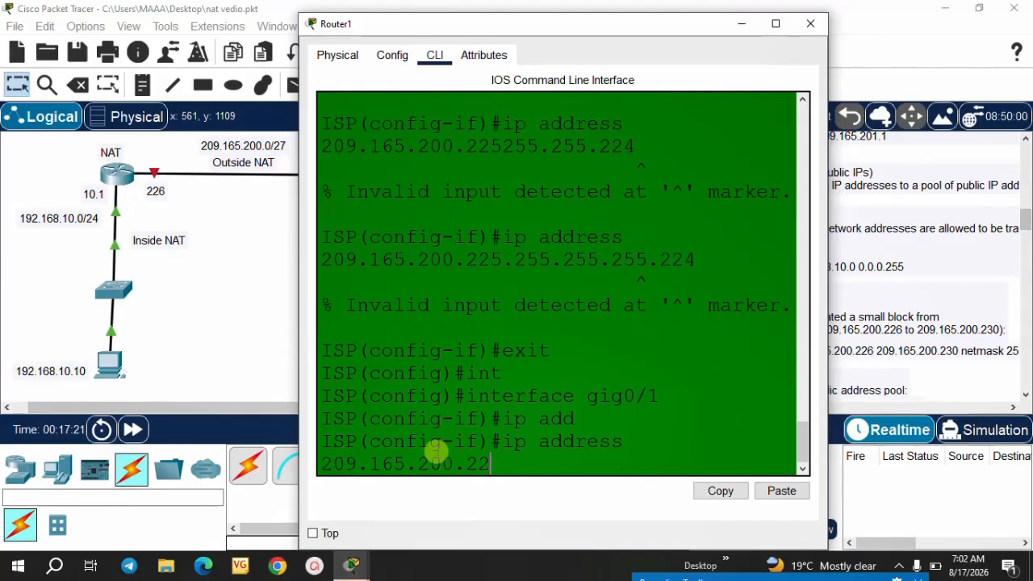
{"action": "type", "text": "5"}
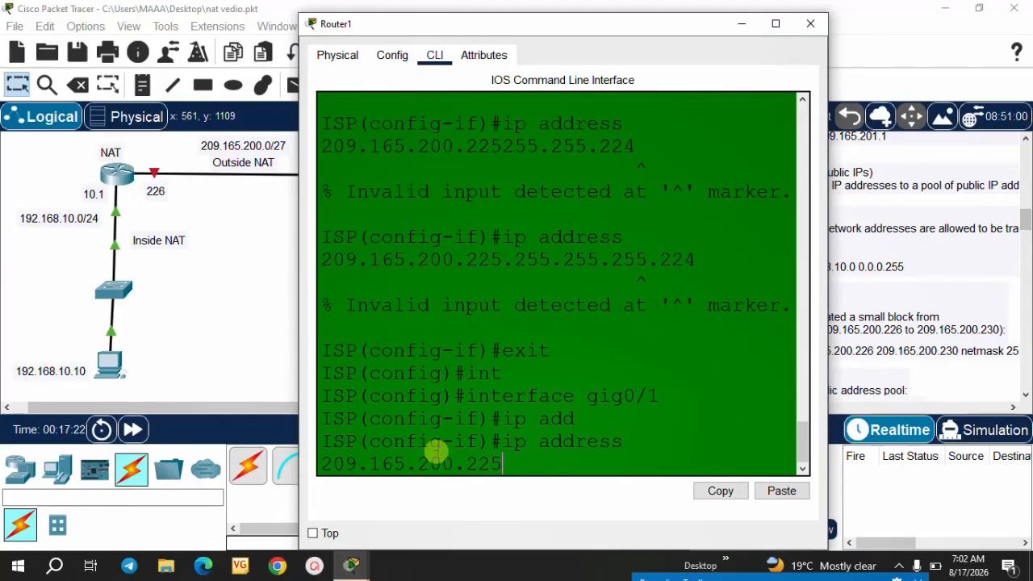
{"action": "type", "text": " 255.255.255"}
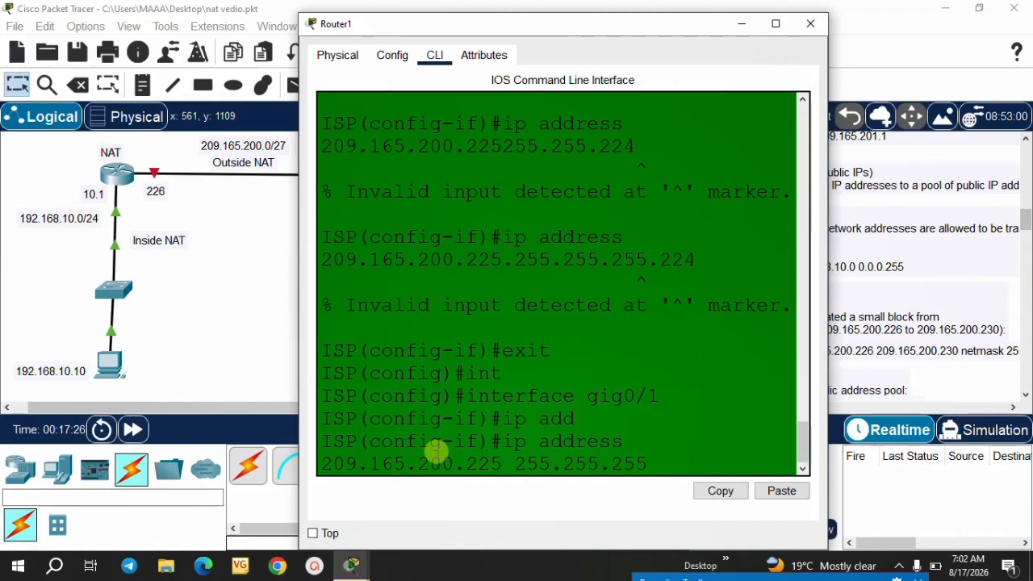
{"action": "key", "text": "BackSpace"}
{"action": "key", "text": "BackSpace"}
{"action": "type", "text": "24"}
{"action": "key", "text": "Return"}
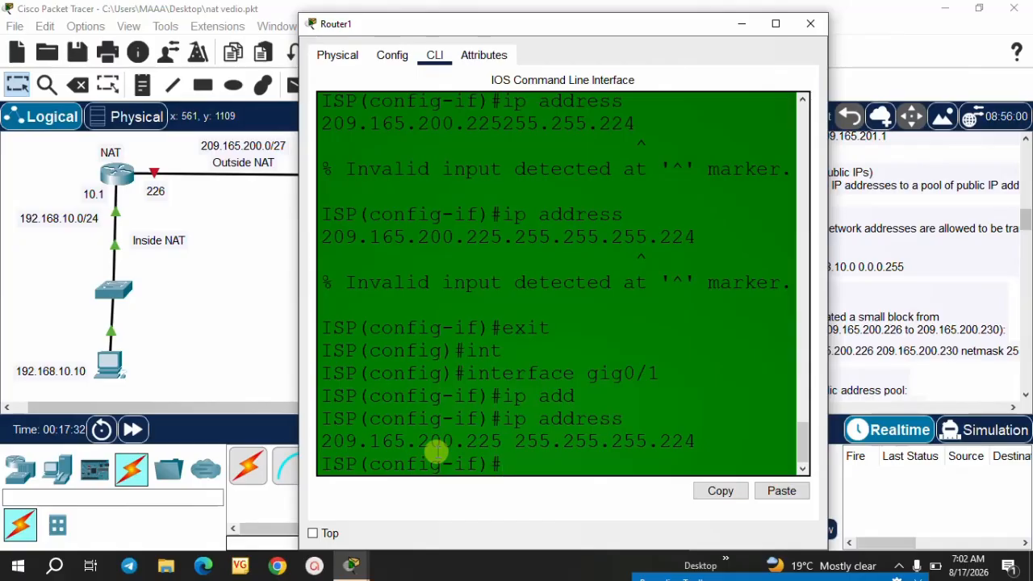
Enable the ISP router's interface gig0/1 with the no shutdown command
{"action": "type", "text": "no shut"}
{"action": "key", "text": "Tab"}
{"action": "key", "text": "Return"}
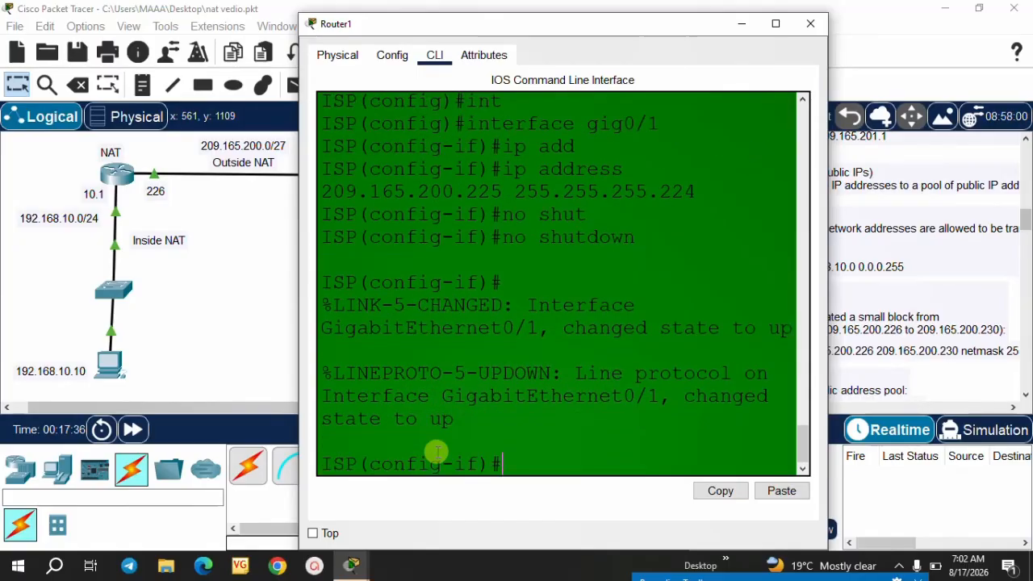
Exit interface and global configuration modes back to privileged EXEC mode on the ISP router
{"action": "type", "text": "exit"}
{"action": "key", "text": "Return"}
{"action": "key", "text": "Return"}
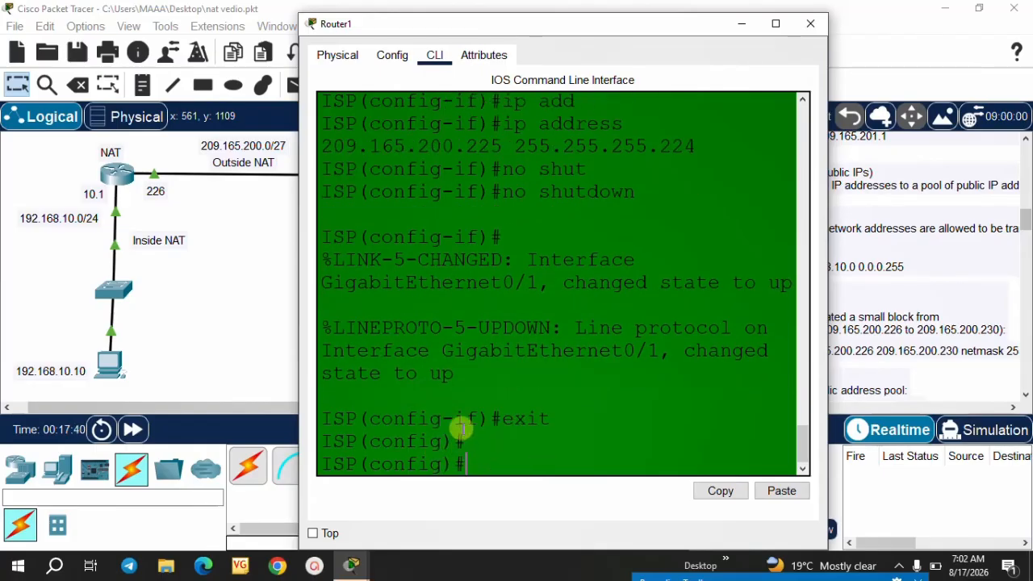
{"action": "type", "text": "exit"}
{"action": "key", "text": "Return"}
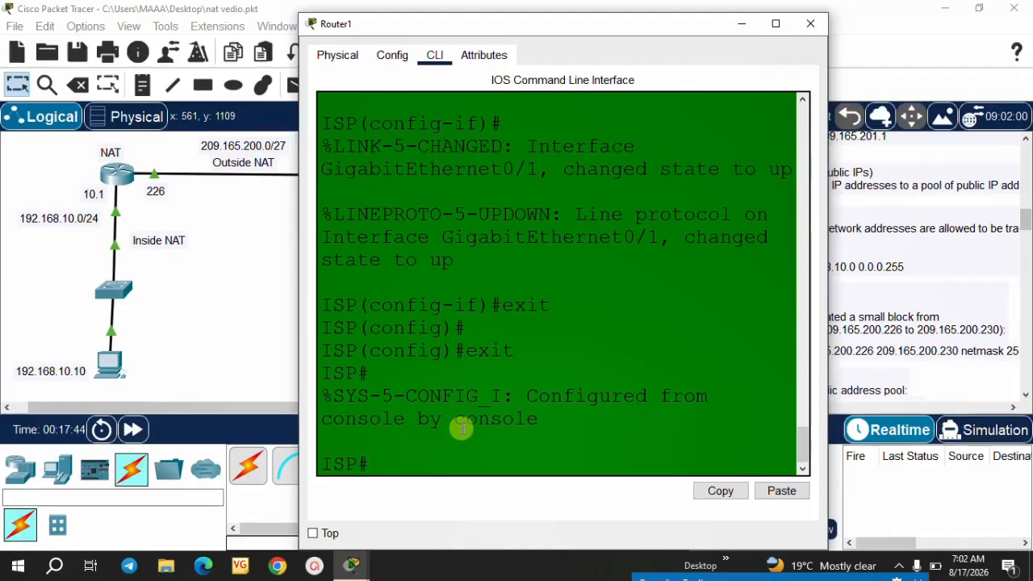
Enter global configuration mode on the ISP router and open interface gig0/0 for configuration
{"action": "type", "text": "conf t"}
{"action": "key", "text": "Return"}
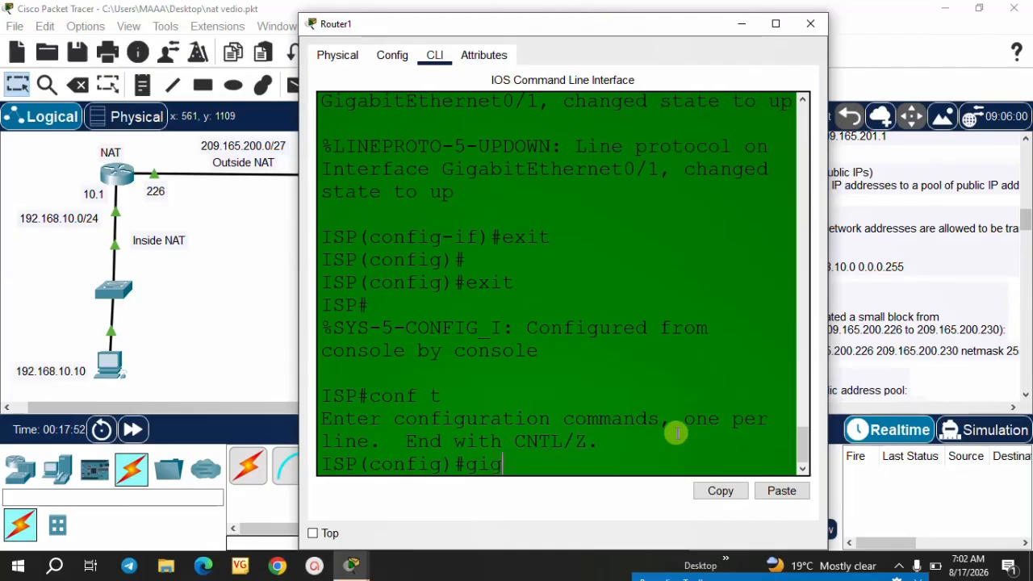
{"action": "key", "text": "BackSpace"}
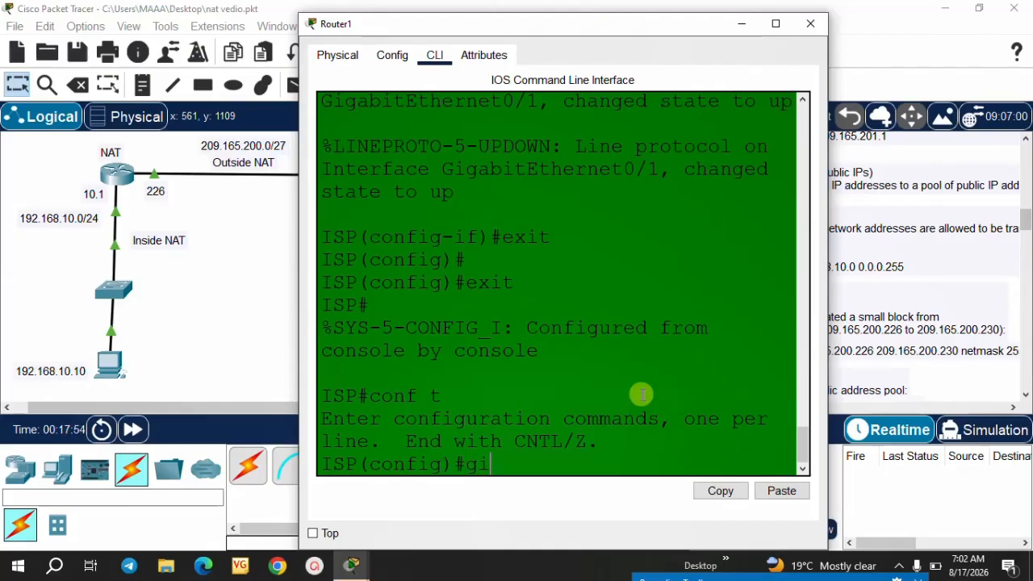
{"action": "type", "text": "int"}
{"action": "key", "text": "Tab"}
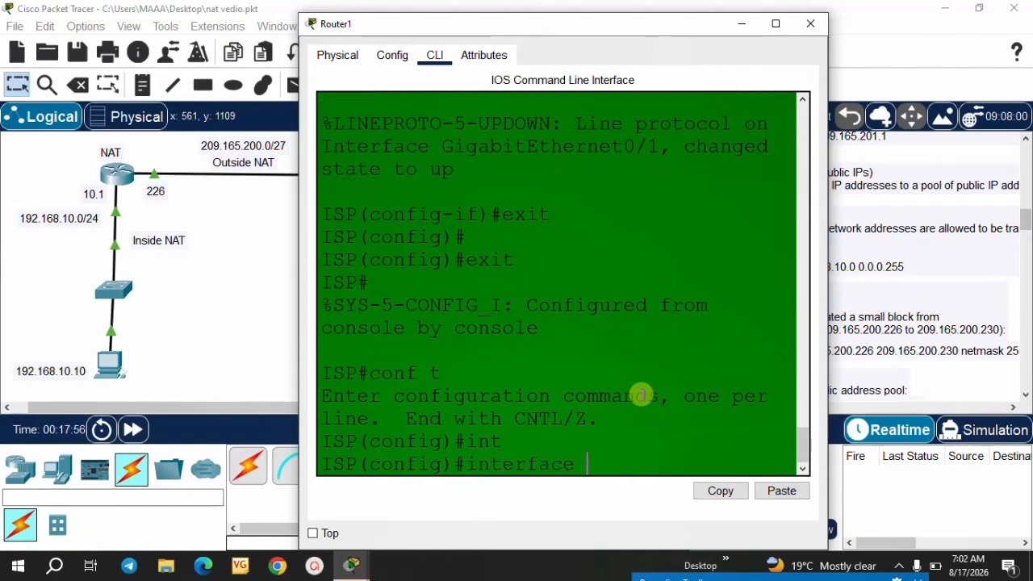
{"action": "type", "text": "gig0/0"}
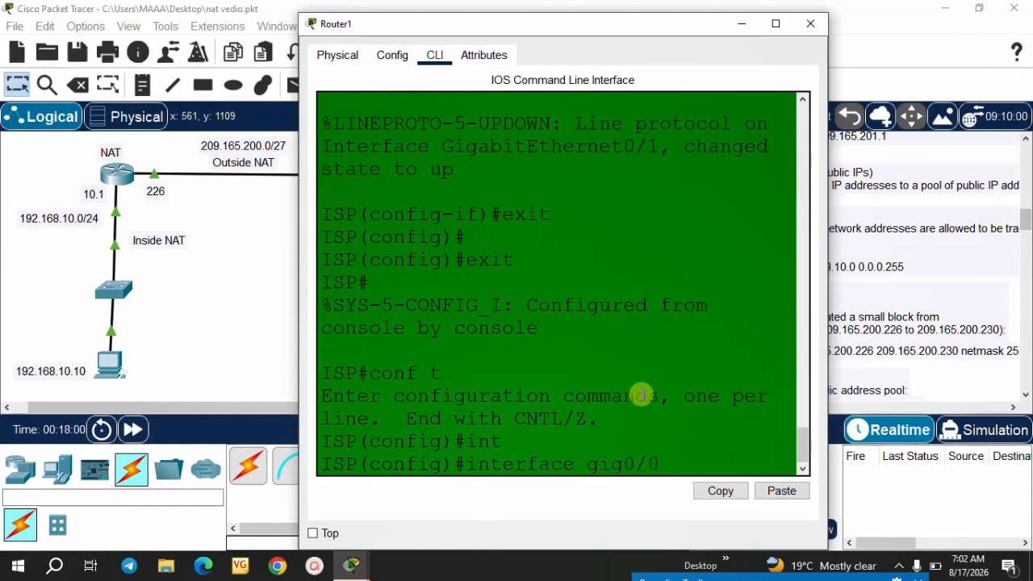
{"action": "key", "text": "Return"}
Assign IP address 209.165.201.254 with mask 255.255.255.0 to the ISP router's interface gig0/0
{"action": "type", "text": "ip"}
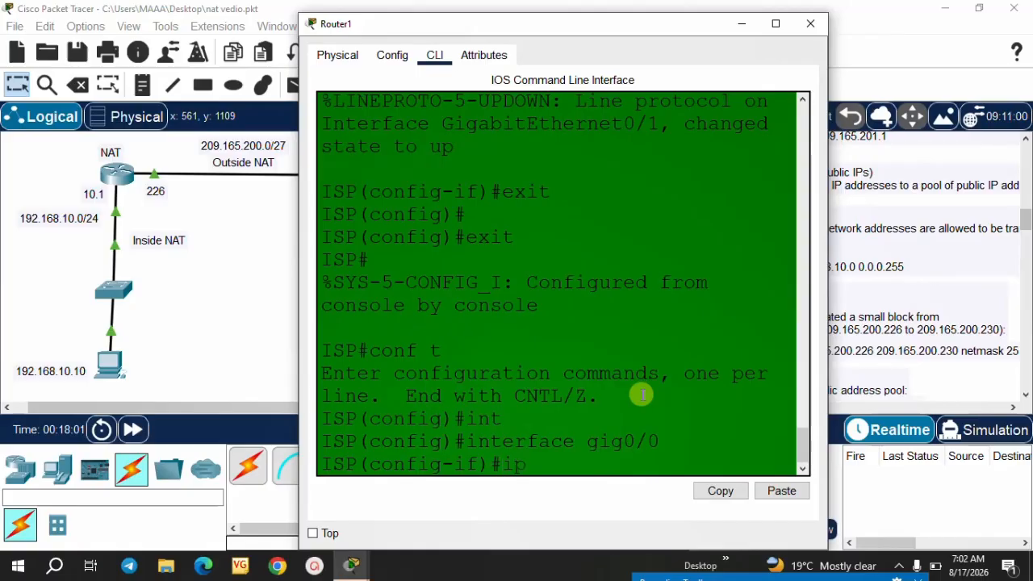
{"action": "type", "text": " add"}
{"action": "key", "text": "Tab"}
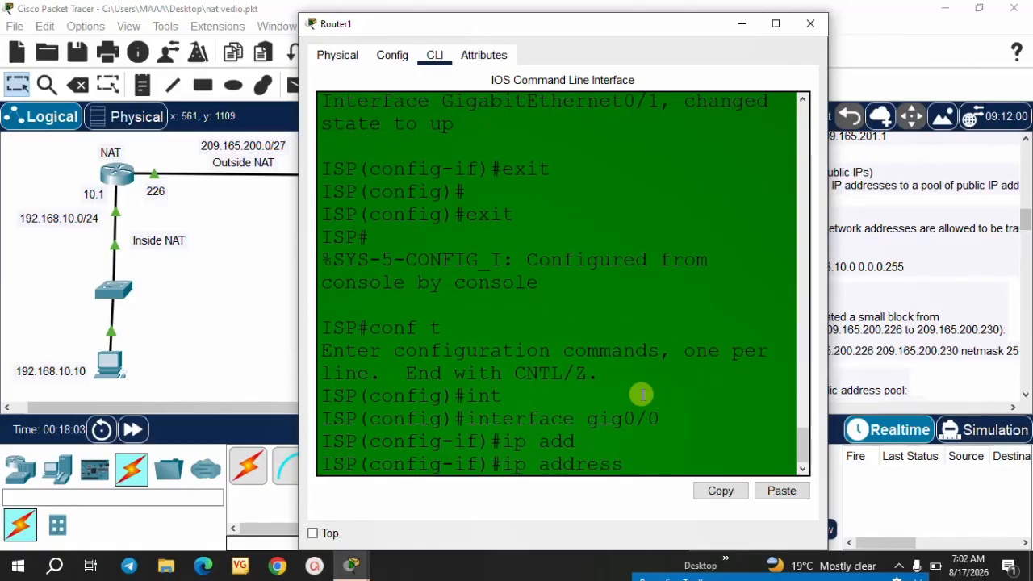
{"action": "type", "text": "209.165."}
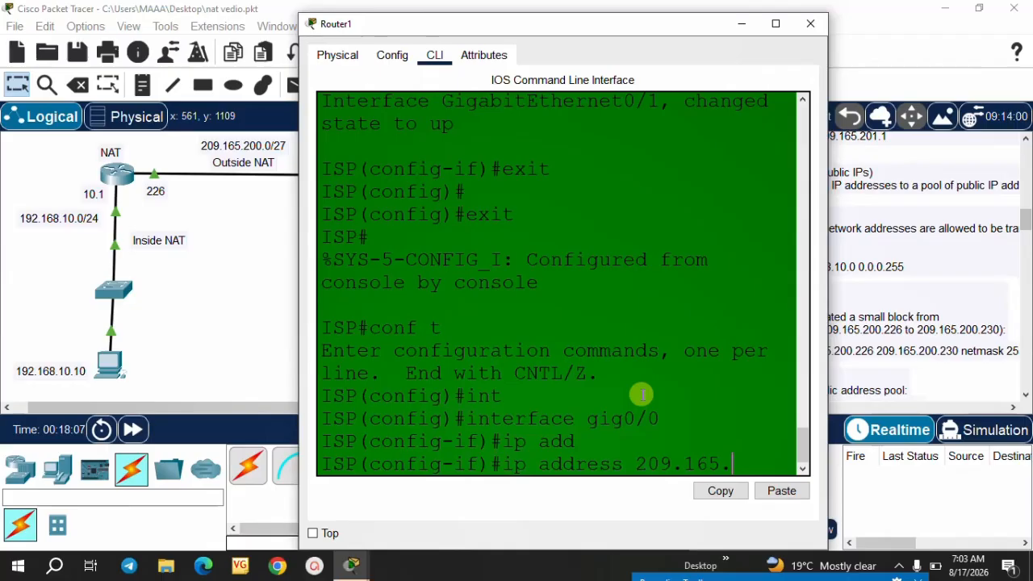
{"action": "type", "text": "201"}
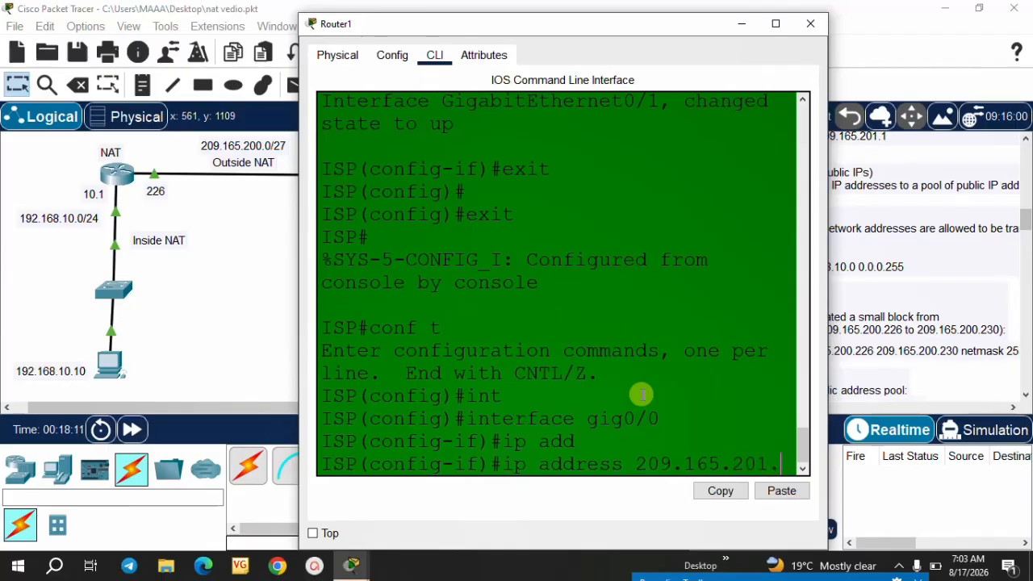
{"action": "type", "text": ".254"}
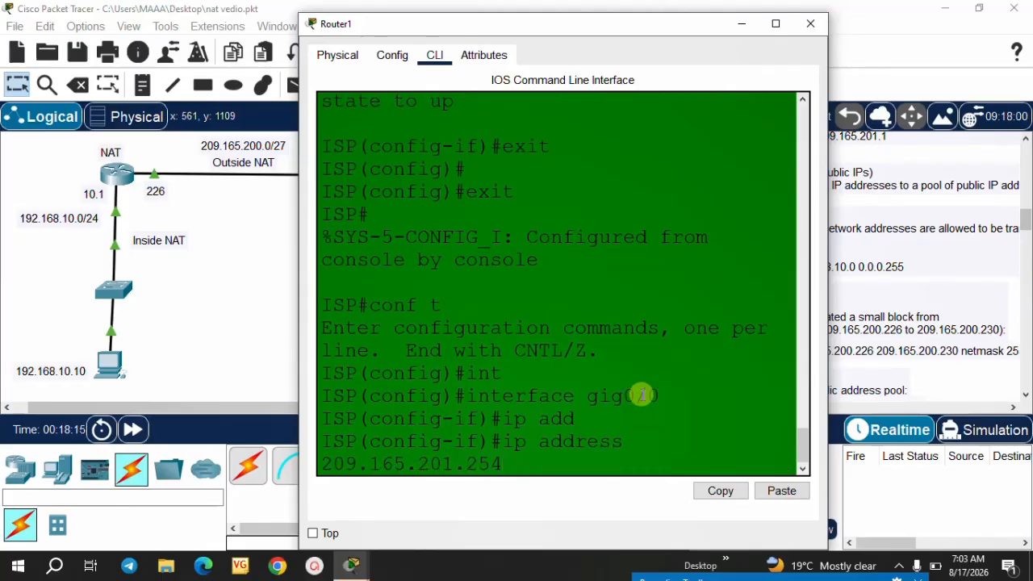
{"action": "type", "text": "5."}
{"action": "type", "text": "255.255.255"}
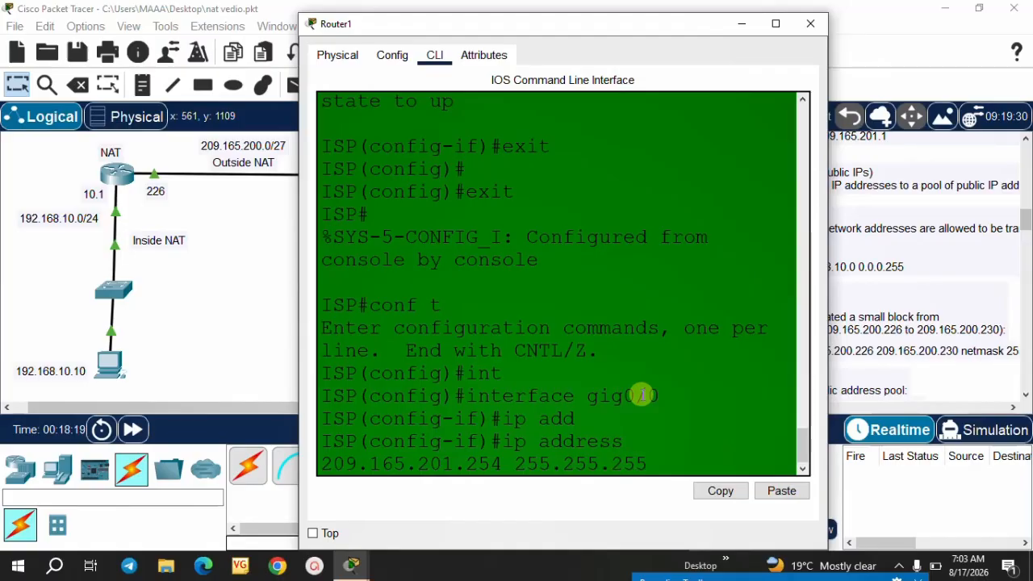
{"action": "type", "text": ".0"}
{"action": "key", "text": "Return"}
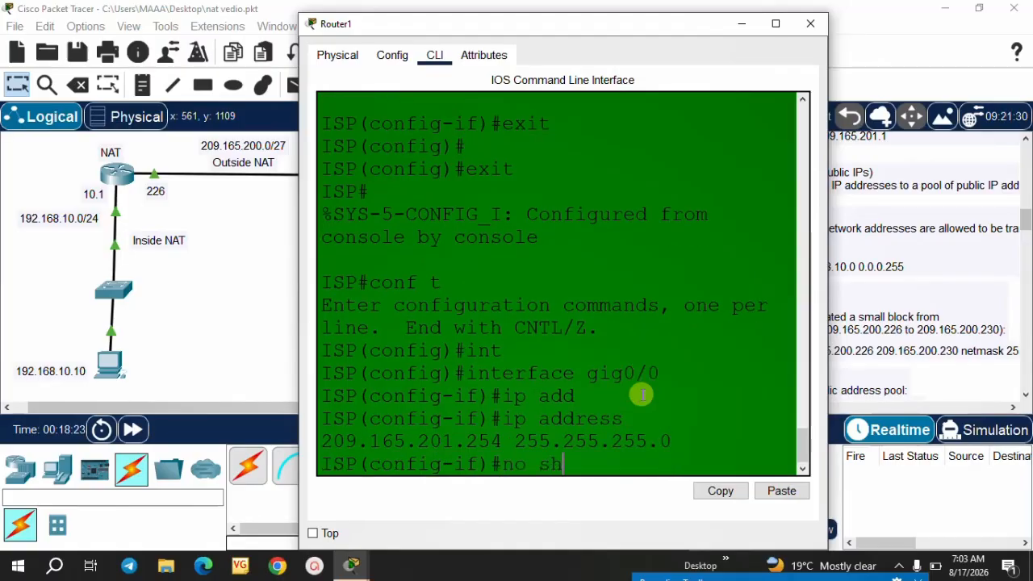
Enable the ISP router's interface gig0/0 with the no shutdown command
{"action": "type", "text": "no shut"}
{"action": "key", "text": "Tab"}
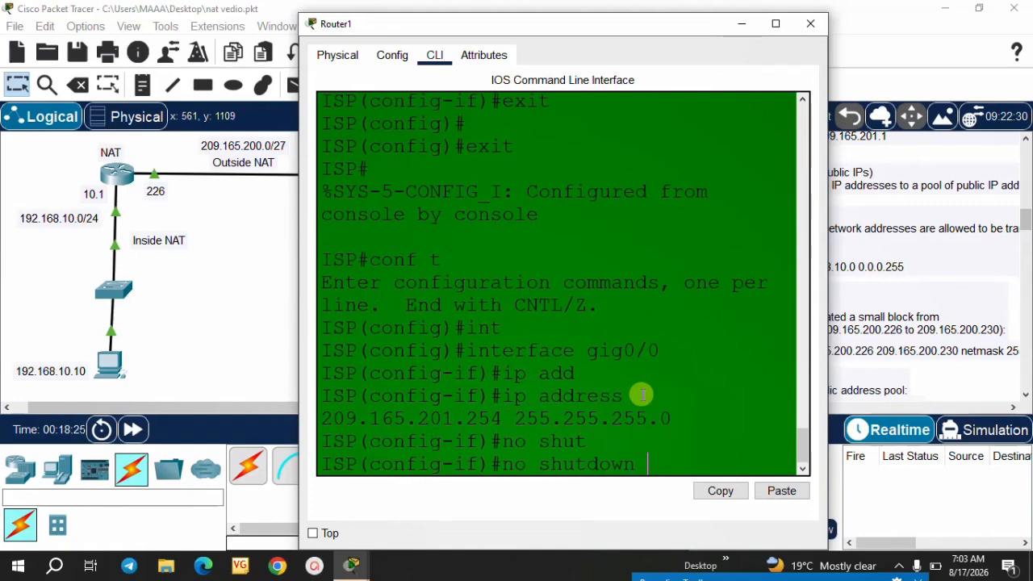
{"action": "key", "text": "Return"}
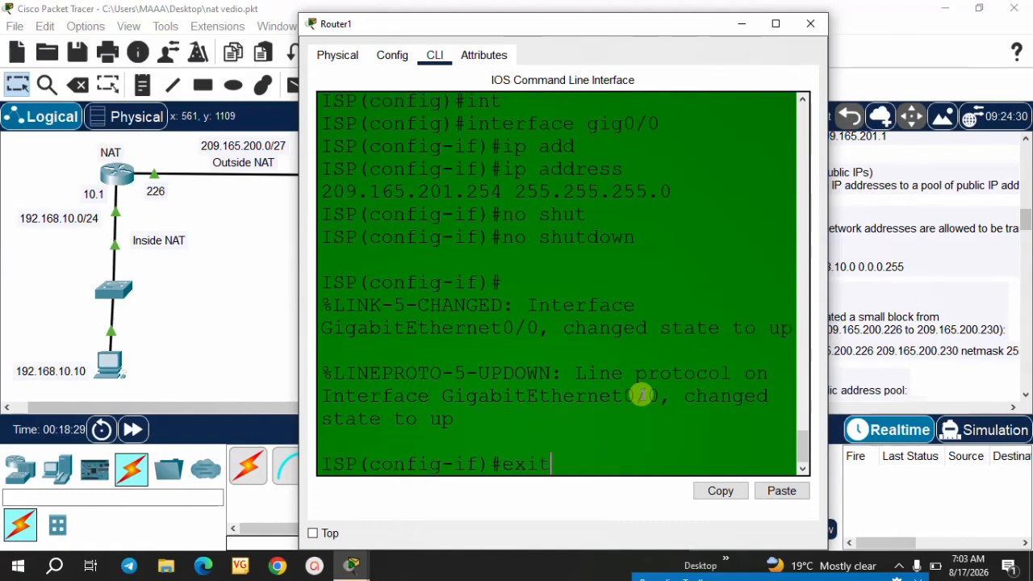
Leave gig0/0 interface mode and global configuration mode to return to privileged EXEC mode on the ISP router
{"action": "type", "text": "exit"}
{"action": "key", "text": "Return"}
{"action": "key", "text": "Return"}
{"action": "type", "text": "exit"}
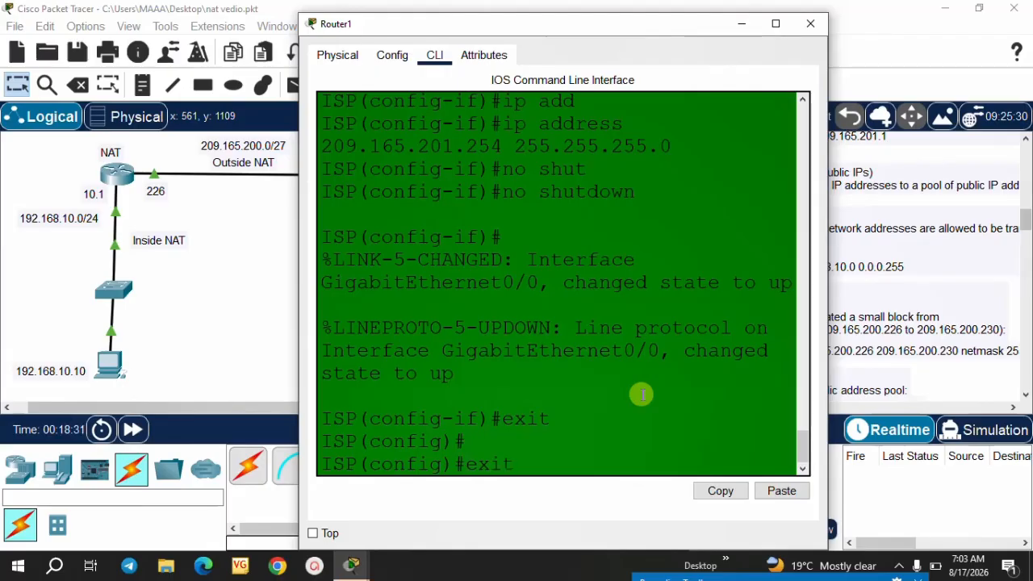
{"action": "key", "text": "Return"}
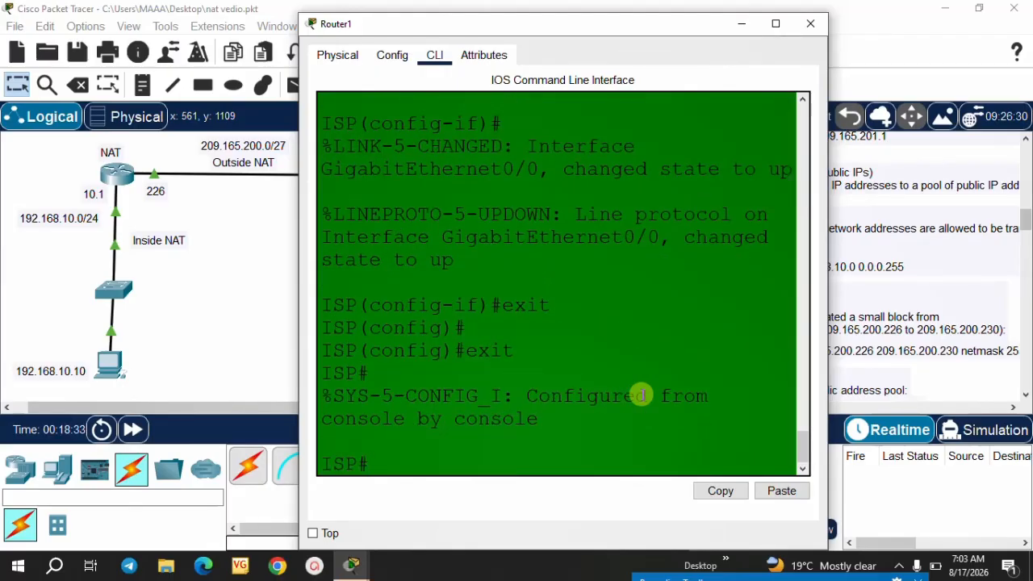
Save the ISP router's configuration with the wr command and close its window
{"action": "type", "text": "wr"}
{"action": "key", "text": "Return"}
{"action": "key", "text": "Return"}
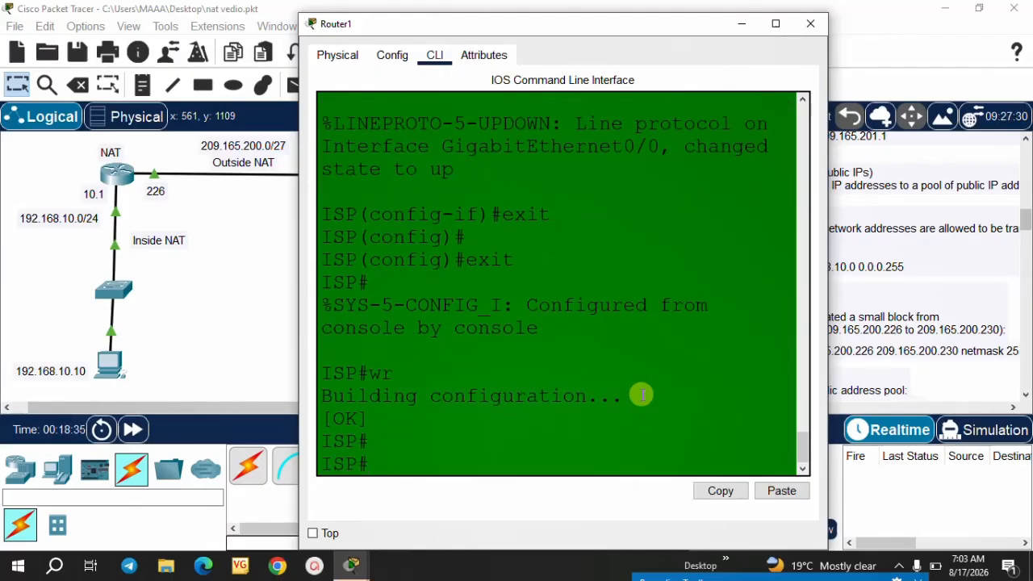
{"action": "left_click", "coordinate": [810, 27]}
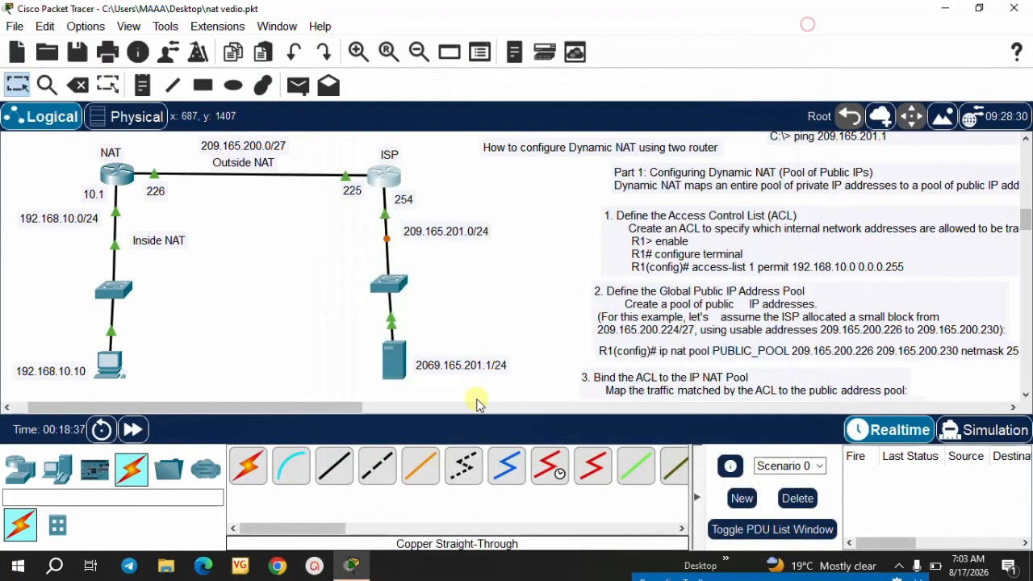
Assign PC0 the static IPv4 address 192.168.10.10 with subnet mask 255.255.255.0
{"action": "left_click", "coordinate": [110, 364]}
{"action": "left_click", "coordinate": [465, 59]}
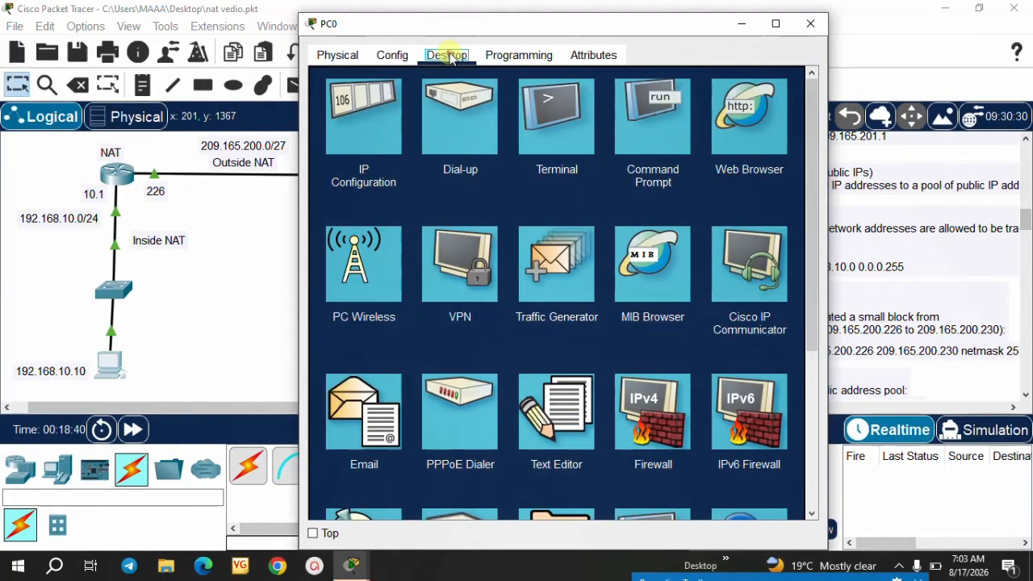
{"action": "left_click", "coordinate": [368, 109]}
{"action": "left_click", "coordinate": [507, 170]}
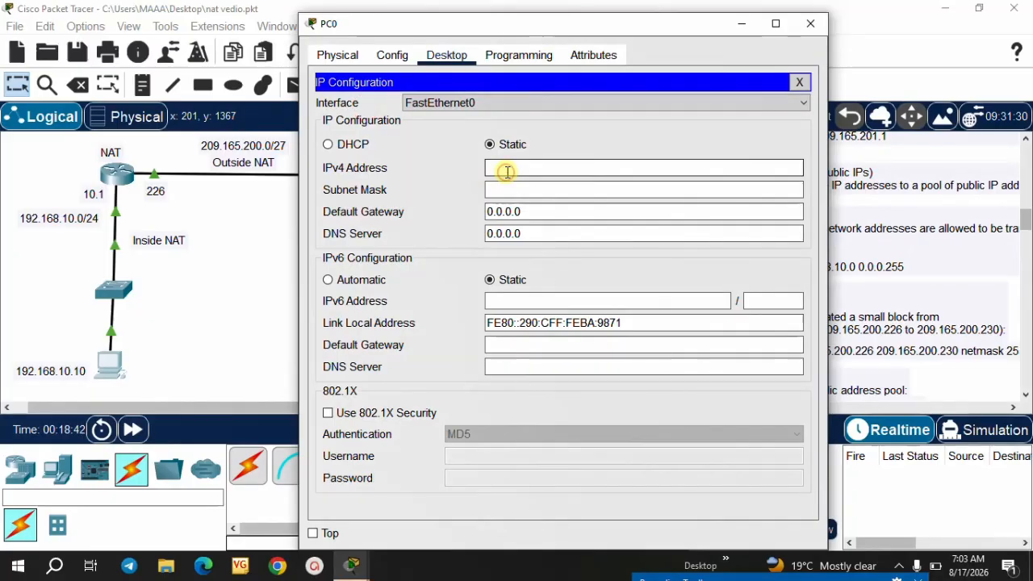
{"action": "type", "text": "192.168."}
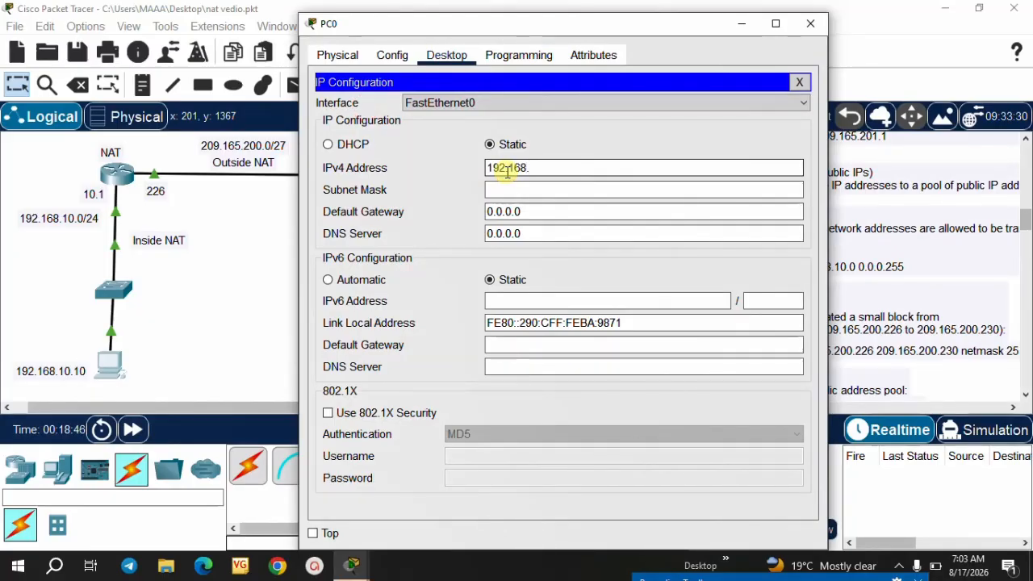
{"action": "type", "text": "10.1"}
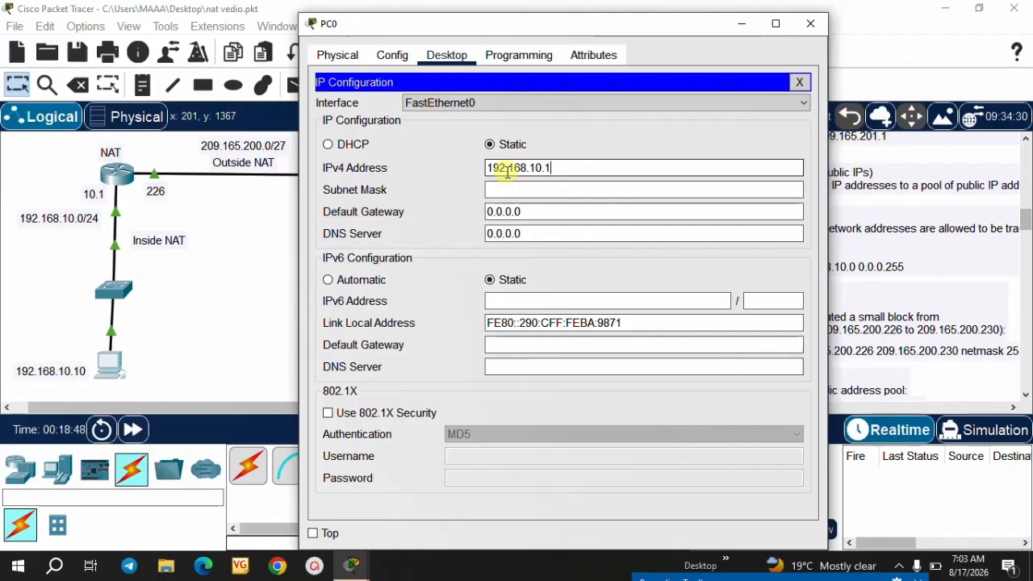
{"action": "type", "text": "0"}
{"action": "left_click", "coordinate": [512, 189]}
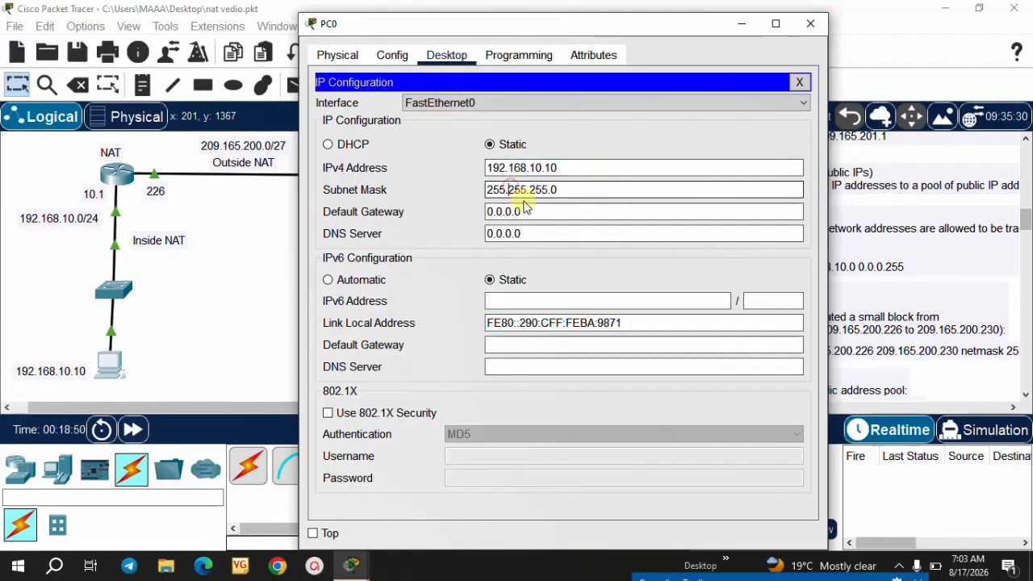
Set PC0's default gateway to 192.168.10.1 and close its window
{"action": "left_click", "coordinate": [523, 208]}
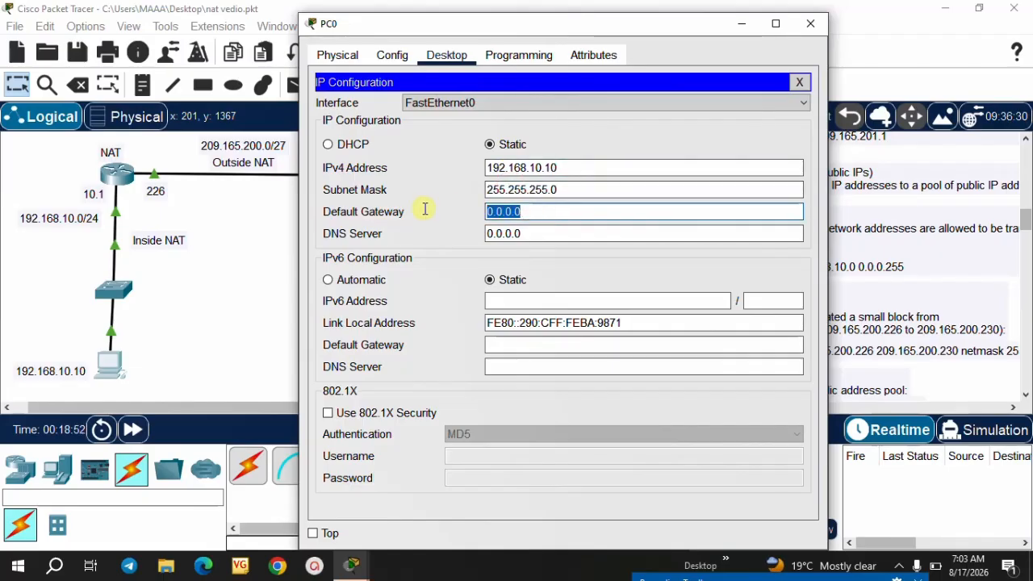
{"action": "type", "text": "192.168"}
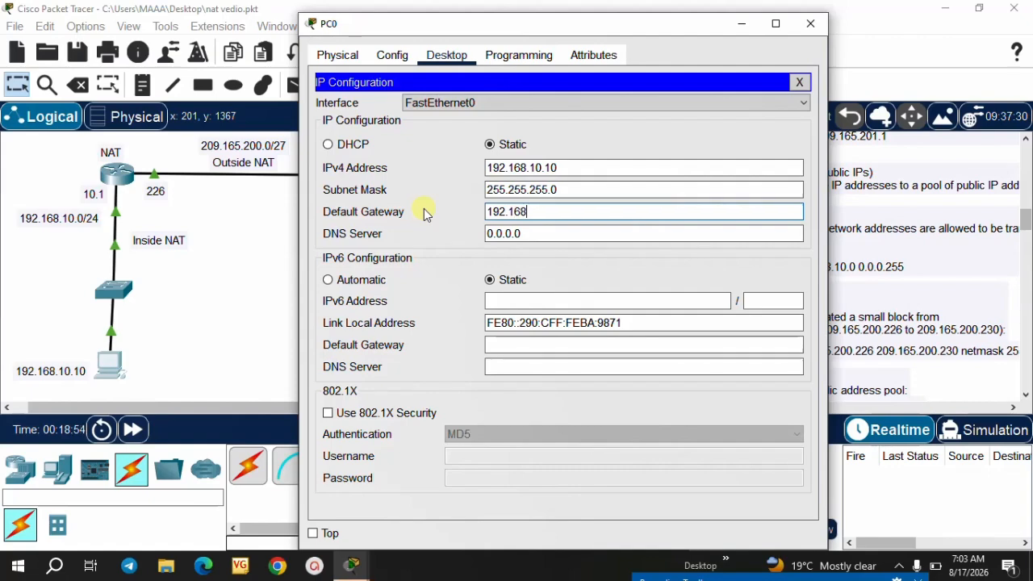
{"action": "type", "text": ".10"}
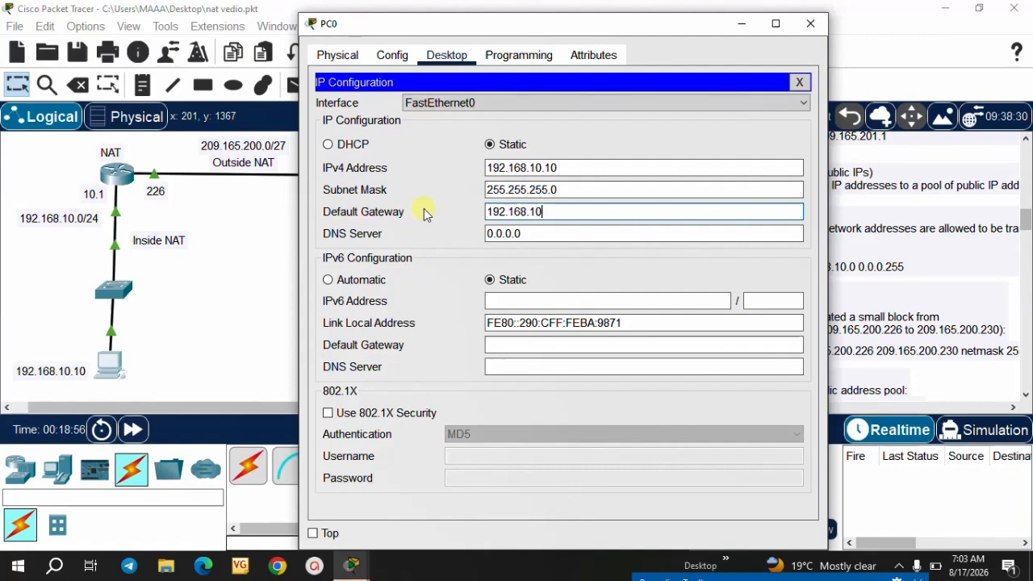
{"action": "type", "text": ".1"}
{"action": "left_click", "coordinate": [553, 233]}
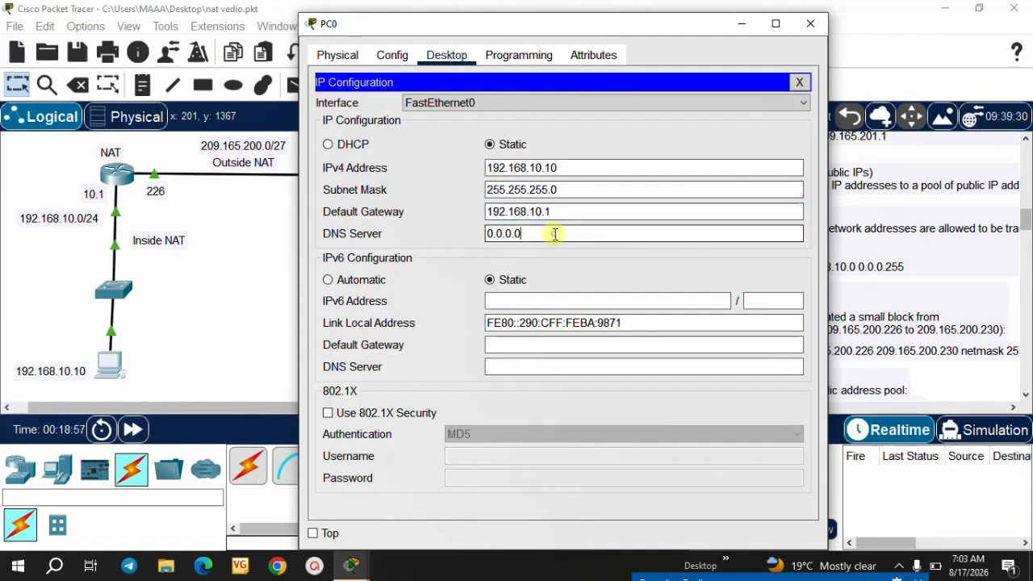
{"action": "left_click", "coordinate": [803, 25]}
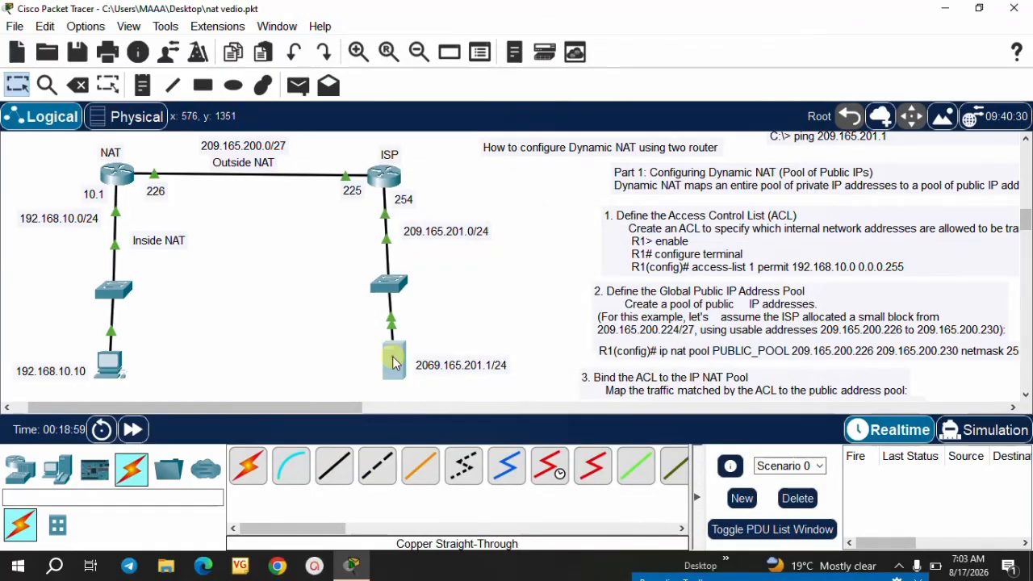
Assign Server0 the static IPv4 address 209.165.200.1 with subnet mask 255.255.255.0
{"action": "left_click", "coordinate": [393, 362]}
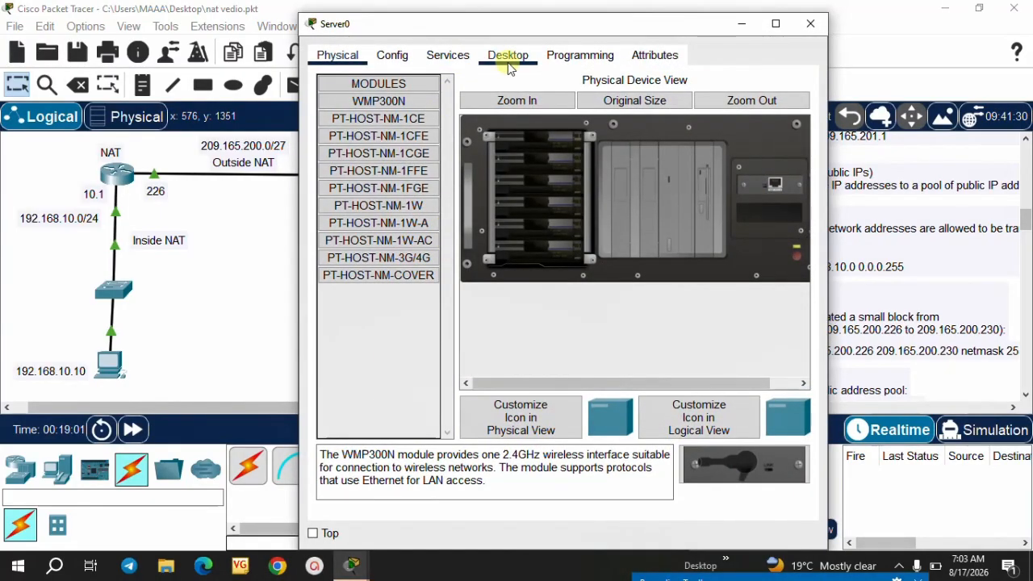
{"action": "left_click", "coordinate": [498, 56]}
{"action": "left_click", "coordinate": [347, 104]}
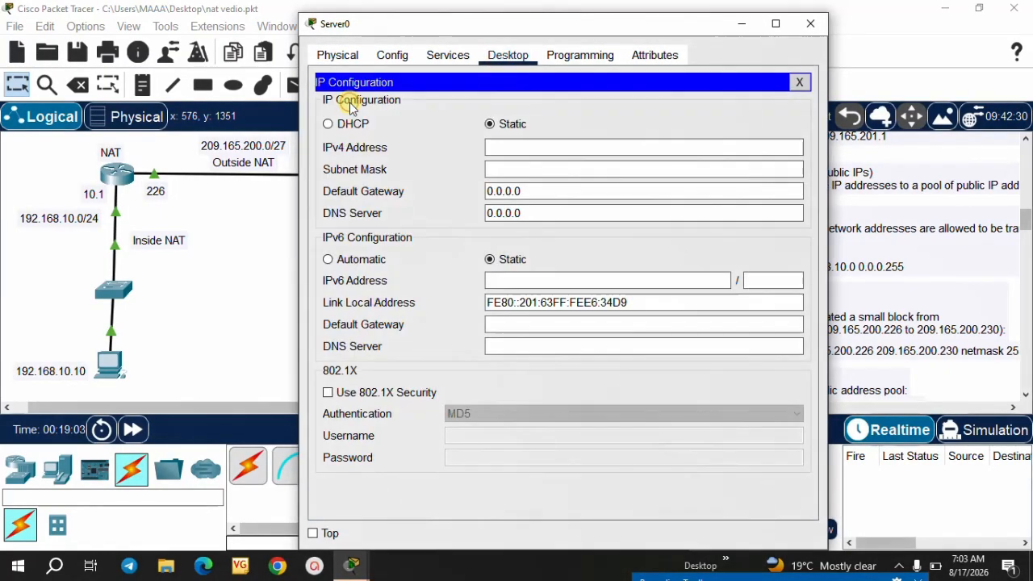
{"action": "left_click", "coordinate": [537, 154]}
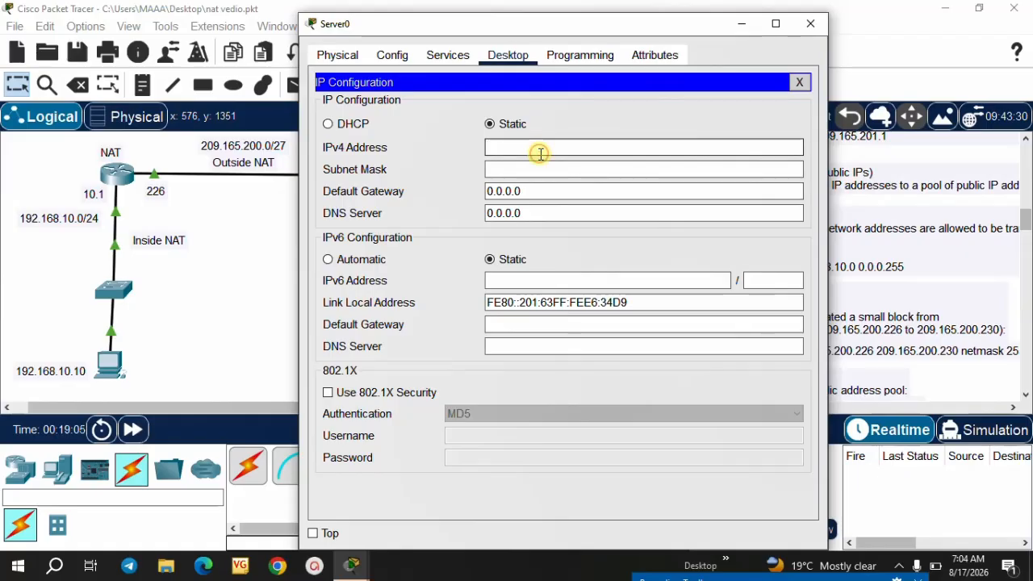
{"action": "type", "text": "209.1"}
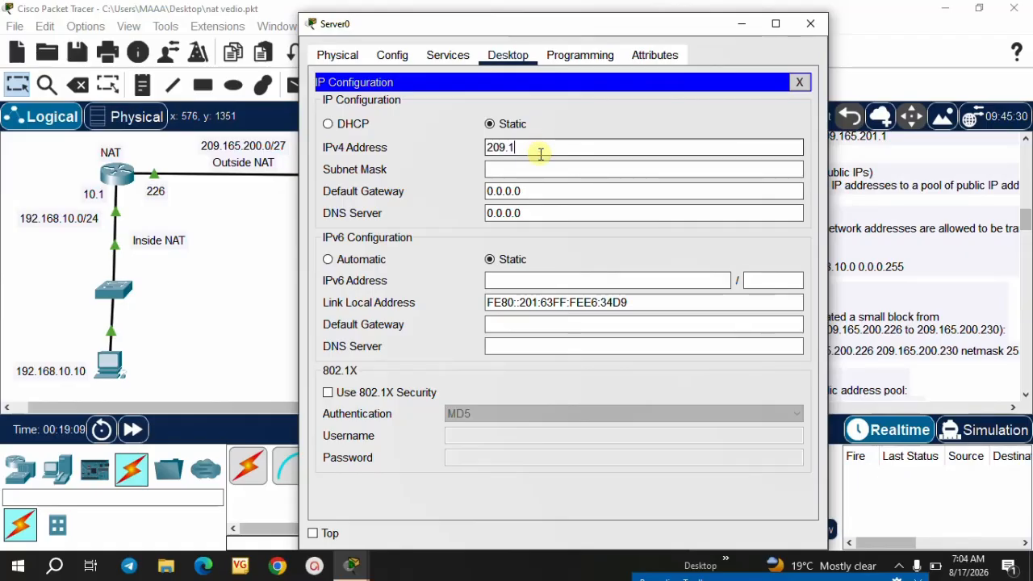
{"action": "type", "text": "65.200"}
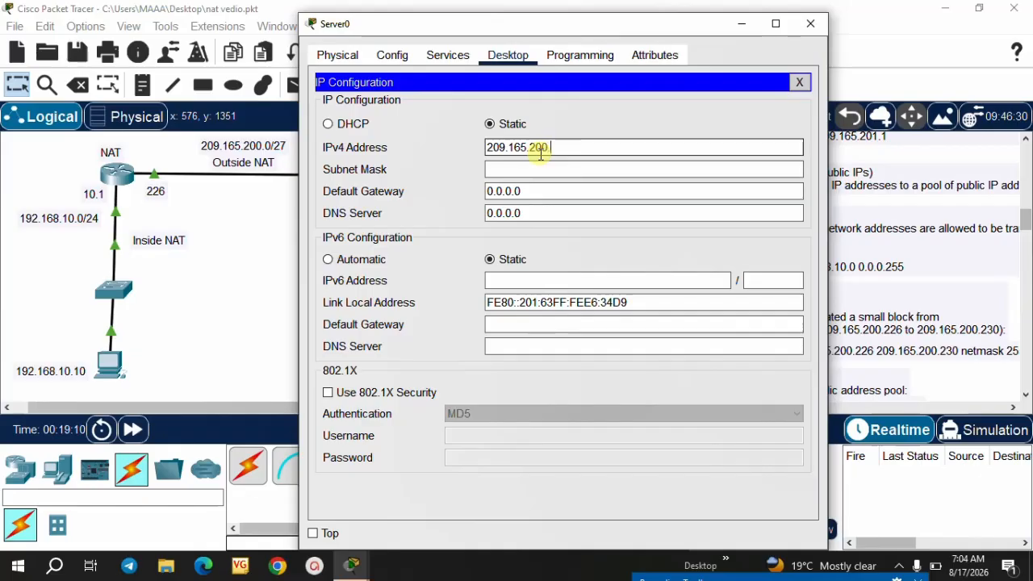
{"action": "type", "text": ".1"}
{"action": "left_click", "coordinate": [539, 169]}
Set Server0's default gateway to 209.165.201.254 and close its window
{"action": "left_click_drag", "start_coordinate": [537, 191], "coordinate": [422, 184]}
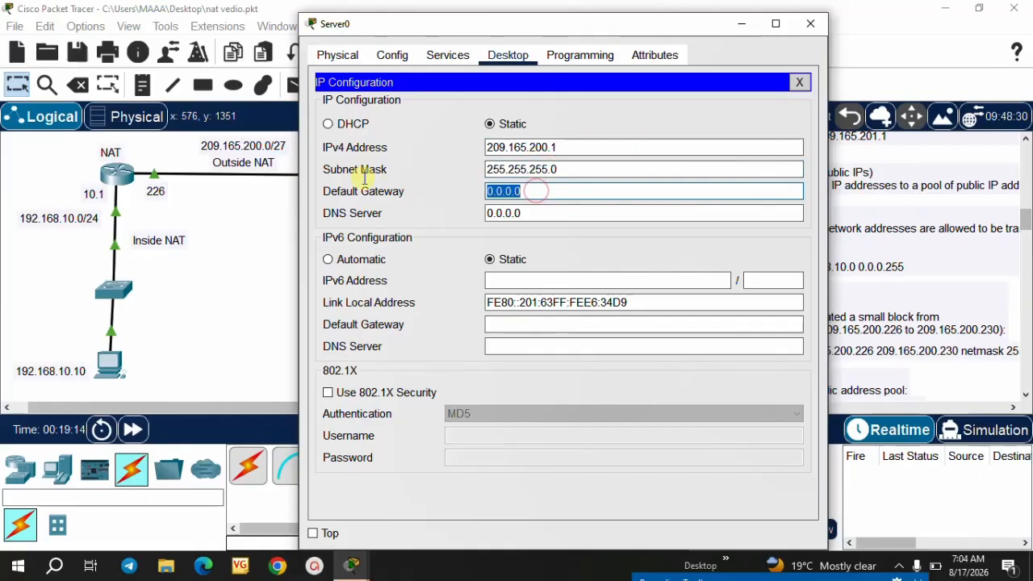
{"action": "type", "text": "1"}
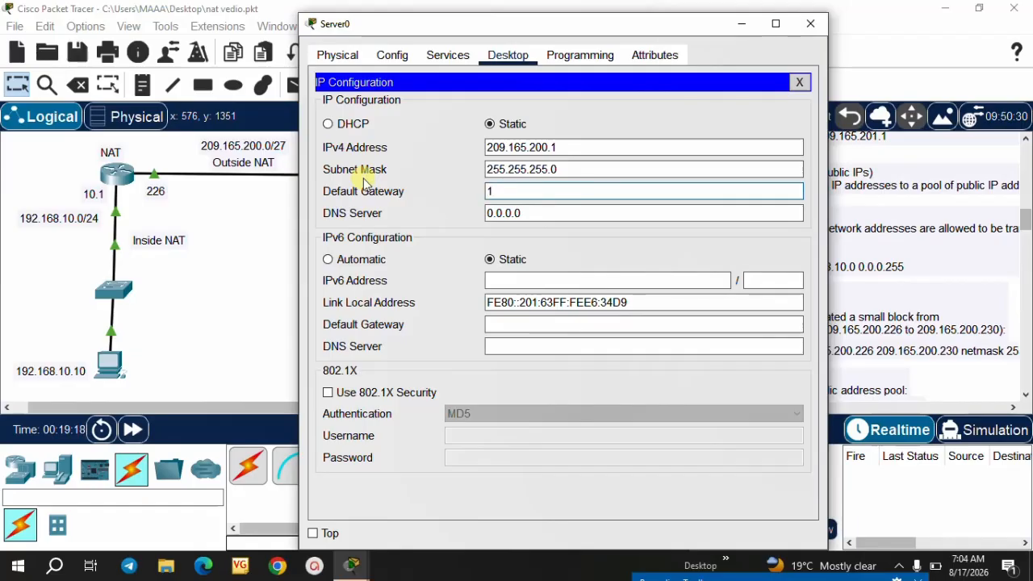
{"action": "key", "text": "BackSpace"}
{"action": "type", "text": "209.165.201."}
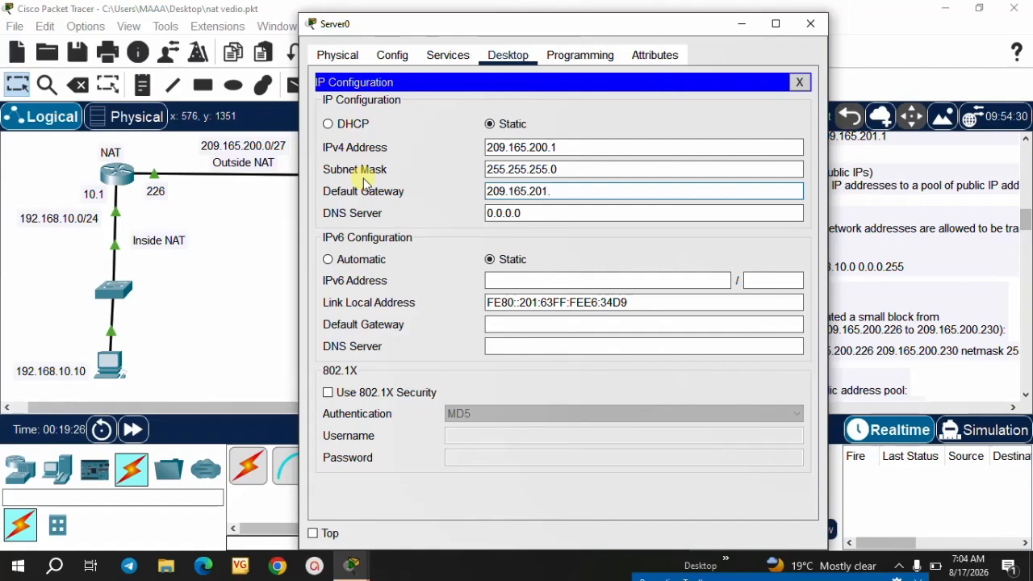
{"action": "type", "text": "254"}
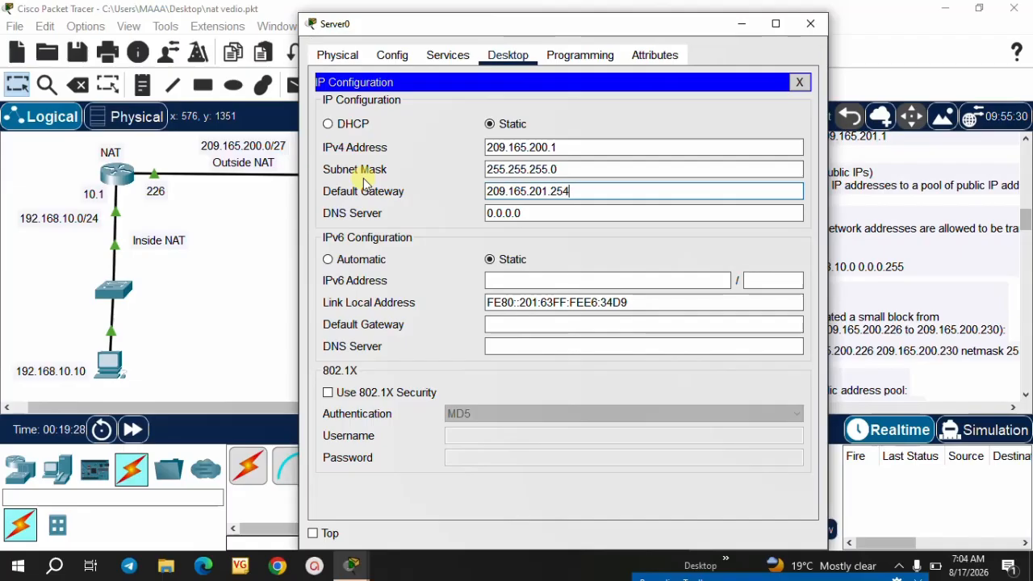
{"action": "left_click", "coordinate": [536, 213]}
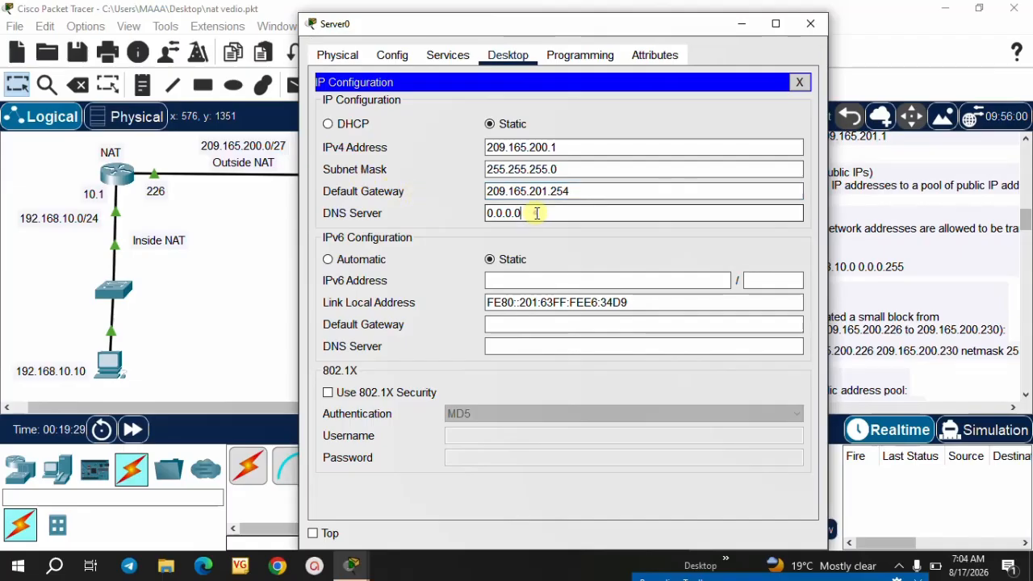
{"action": "left_click", "coordinate": [811, 25]}
Nudge the server, its address label and the inside network's switch slightly to tidy the topology layout
{"action": "mouse_move", "coordinate": [396, 377]}
{"action": "left_mouse_down"}
{"action": "mouse_move", "coordinate": [384, 367]}
{"action": "mouse_move", "coordinate": [398, 371]}
{"action": "left_mouse_up"}
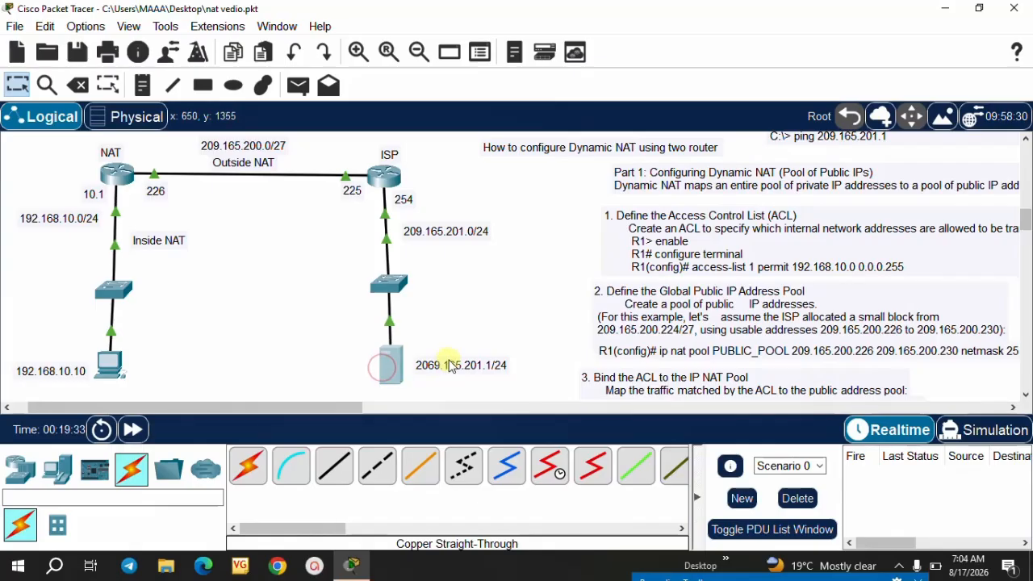
{"action": "mouse_move", "coordinate": [460, 365]}
{"action": "left_mouse_down"}
{"action": "mouse_move", "coordinate": [443, 363]}
{"action": "mouse_move", "coordinate": [457, 364]}
{"action": "left_mouse_up"}
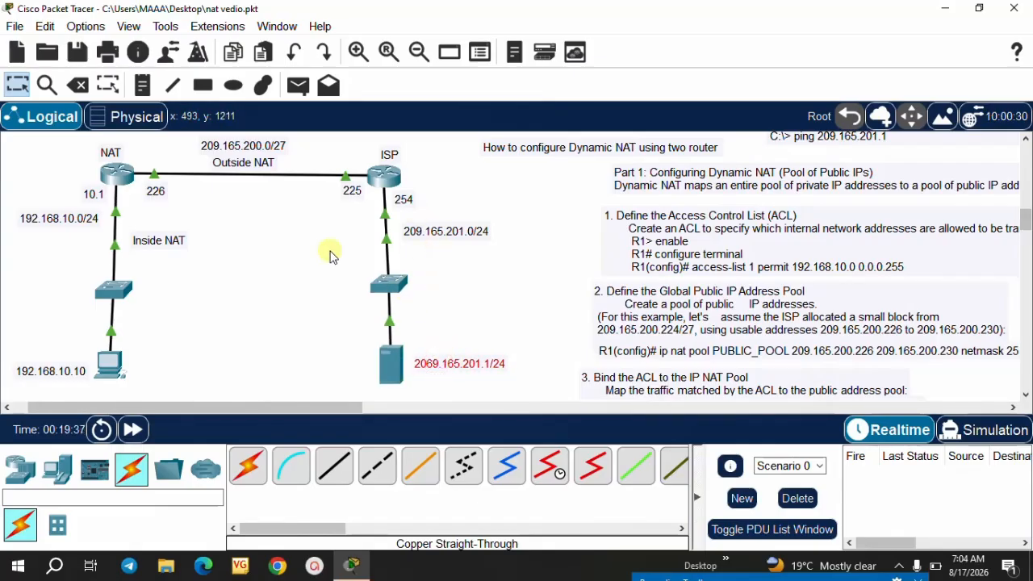
{"action": "left_click", "coordinate": [125, 289]}
{"action": "left_click_drag", "start_coordinate": [125, 292], "coordinate": [124, 288]}
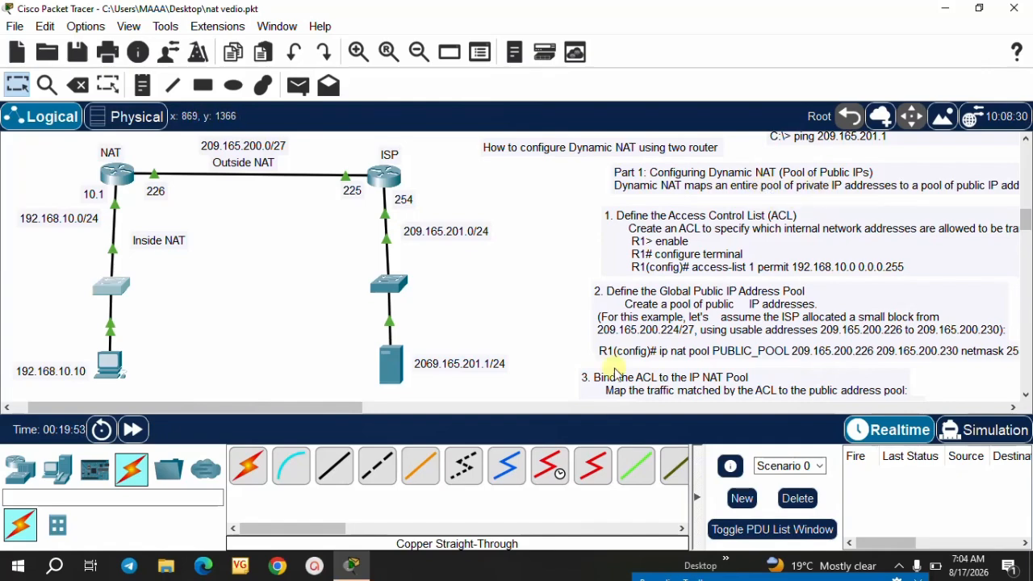
Place the NAT router's command line beside the Dynamic NAT notes and enter global configuration mode on R1
{"action": "left_click_drag", "start_coordinate": [345, 409], "coordinate": [436, 413]}
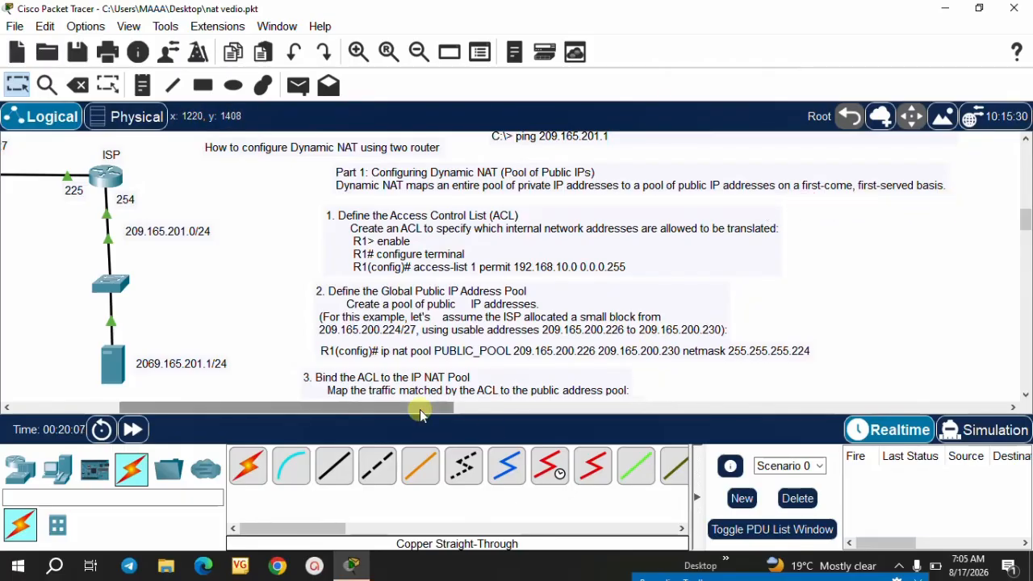
{"action": "left_click_drag", "start_coordinate": [418, 412], "coordinate": [395, 414]}
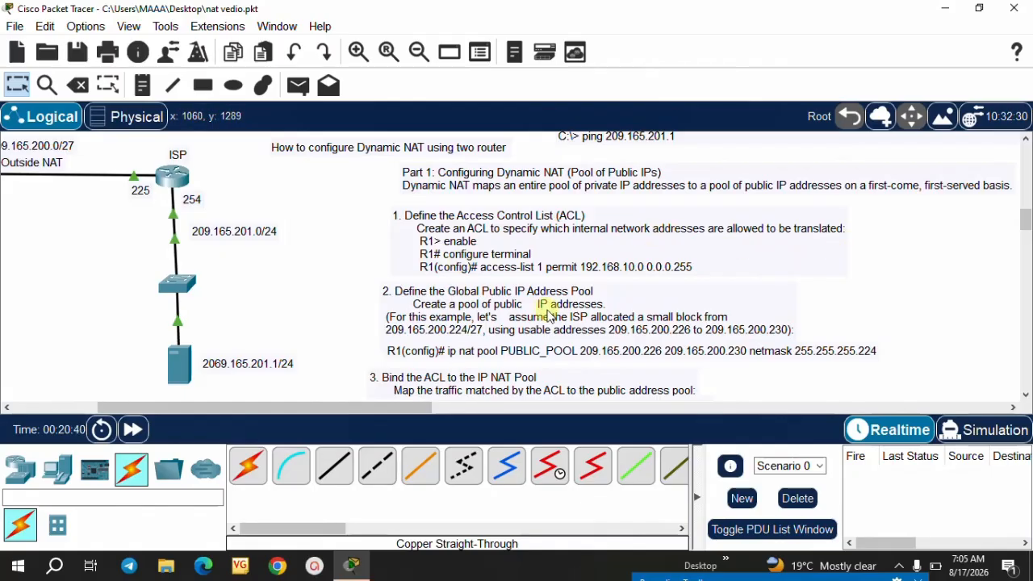
{"action": "left_click_drag", "start_coordinate": [405, 409], "coordinate": [334, 405]}
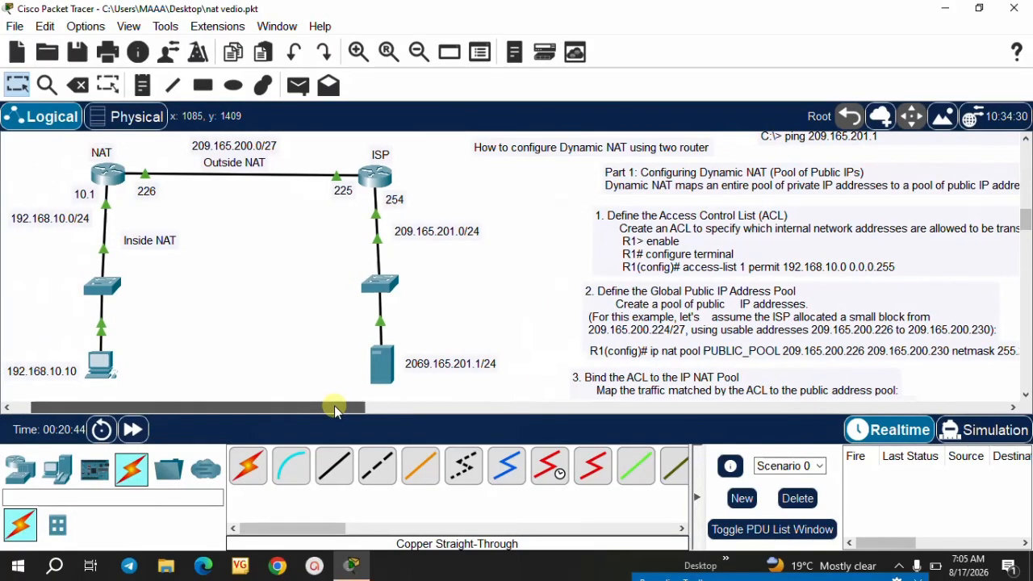
{"action": "left_click", "coordinate": [108, 174]}
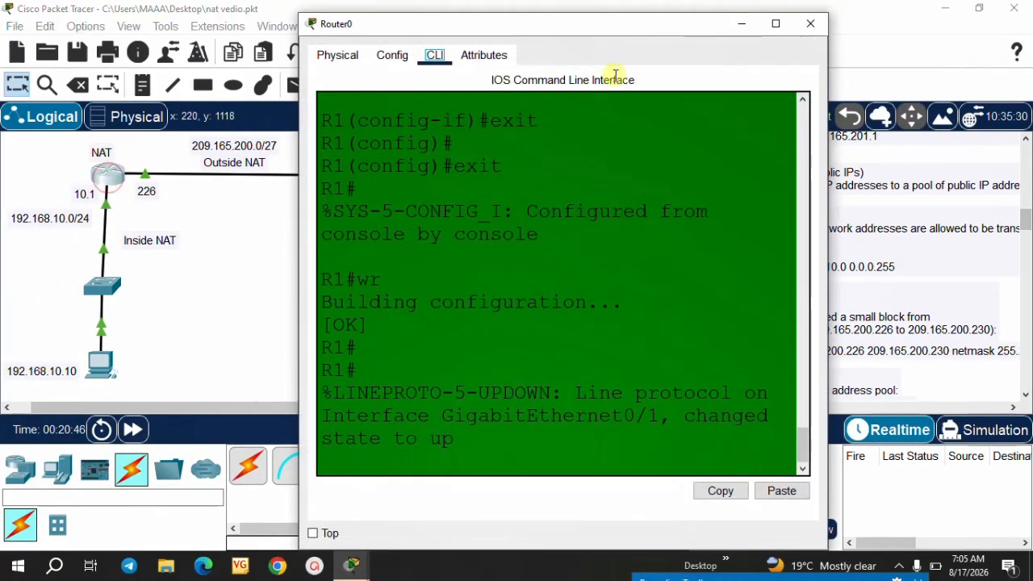
{"action": "left_click_drag", "start_coordinate": [682, 30], "coordinate": [419, 5]}
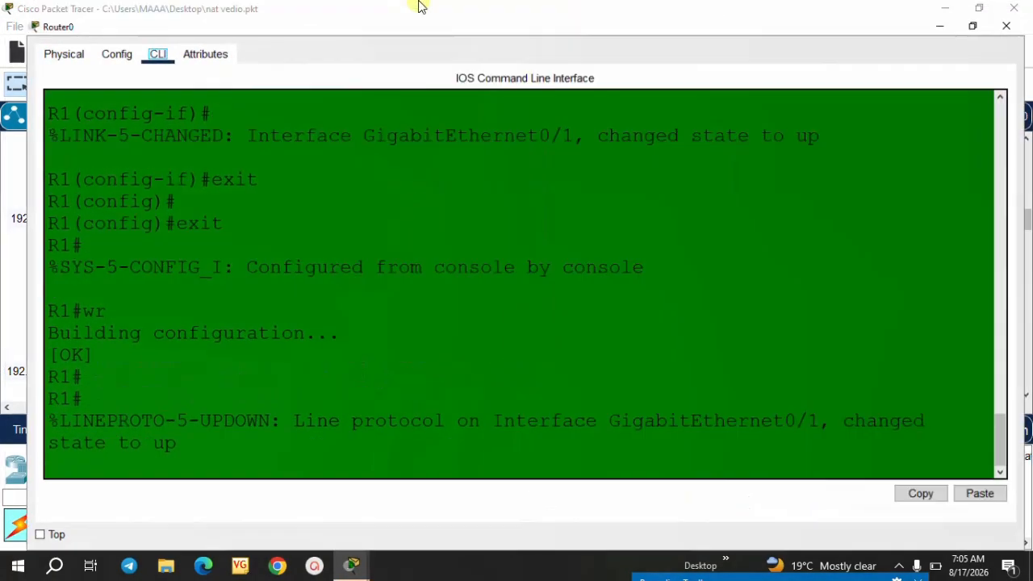
{"action": "left_click", "coordinate": [979, 8]}
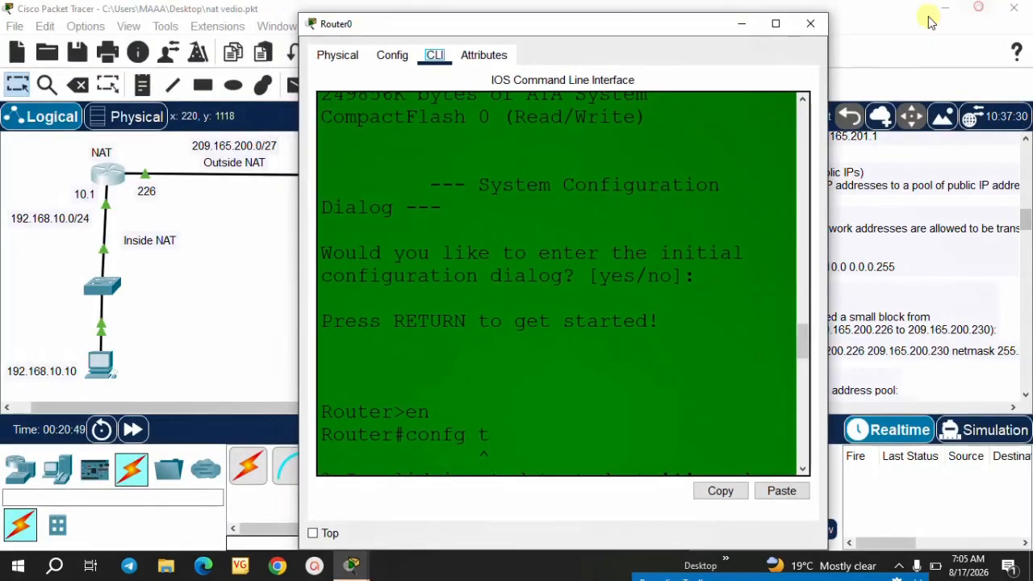
{"action": "left_click_drag", "start_coordinate": [599, 19], "coordinate": [363, 11]}
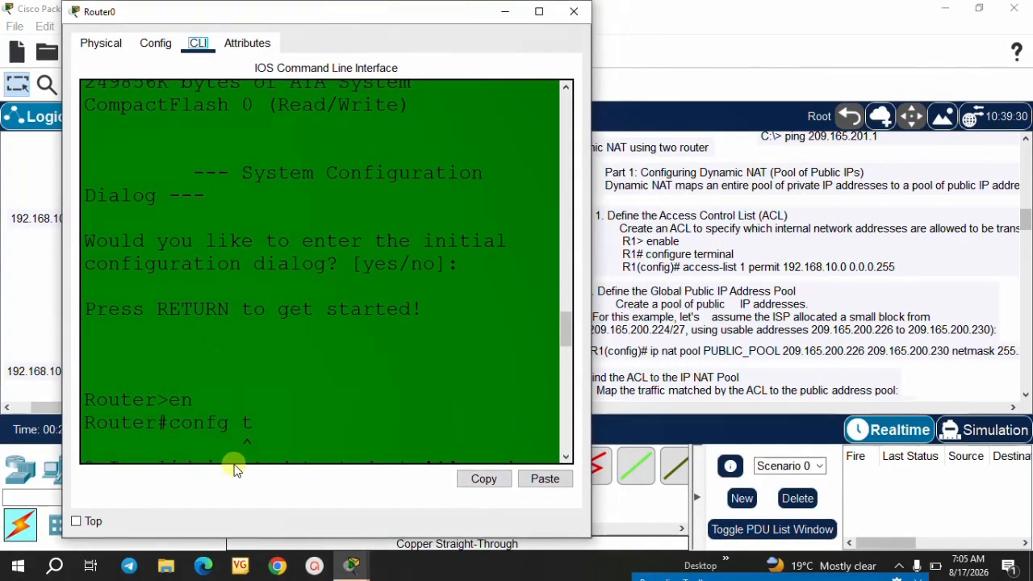
{"action": "scroll", "coordinate": [255, 434], "scroll_direction": "down", "scroll_amount": 10}
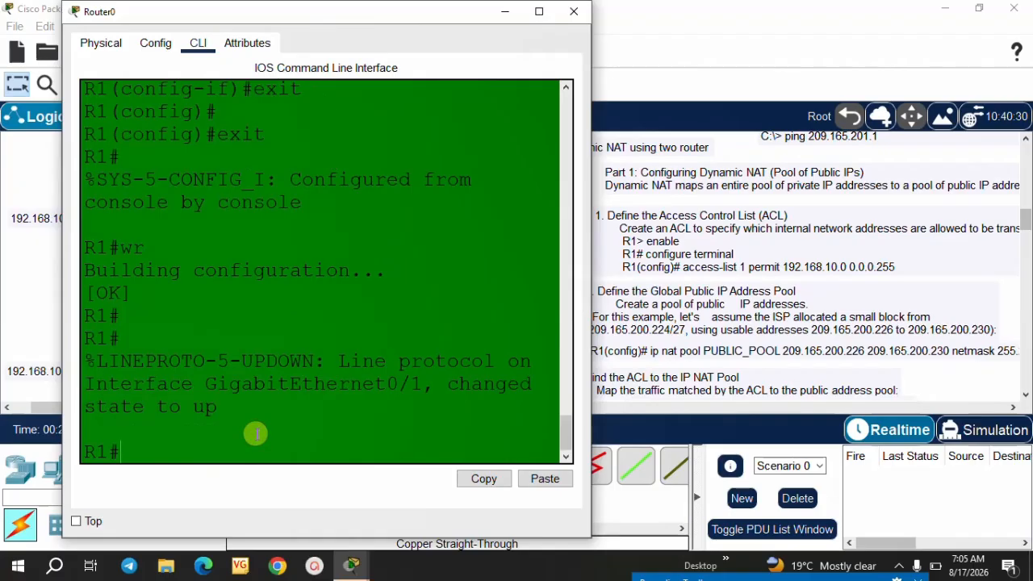
{"action": "type", "text": "e"}
{"action": "type", "text": "conf t"}
{"action": "key", "text": "Return"}
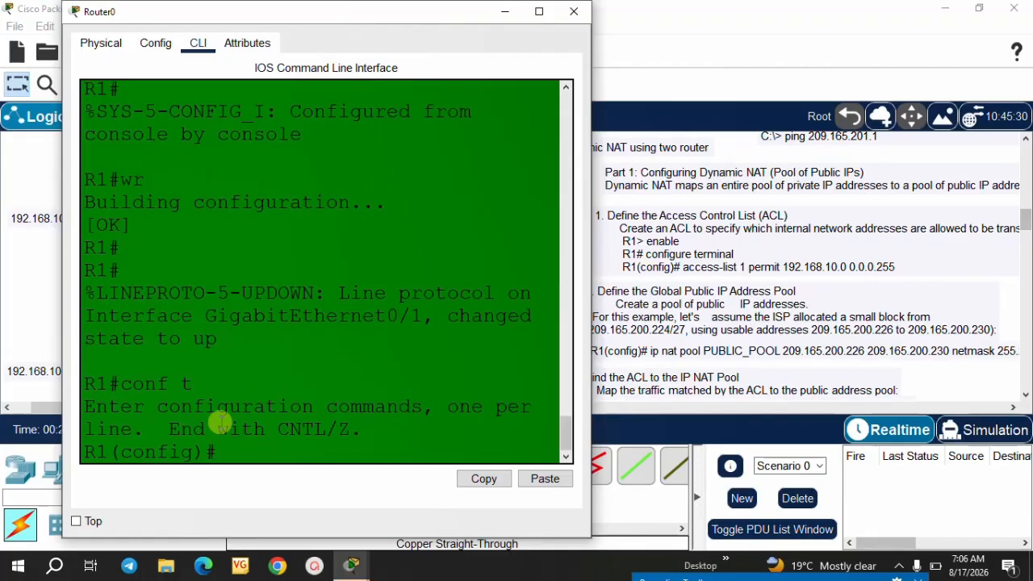
Create access list 1 on R1 permitting network 192.168.10.0 with wildcard mask 0.0.0.255
{"action": "type", "text": "acc"}
{"action": "key", "text": "Tab"}
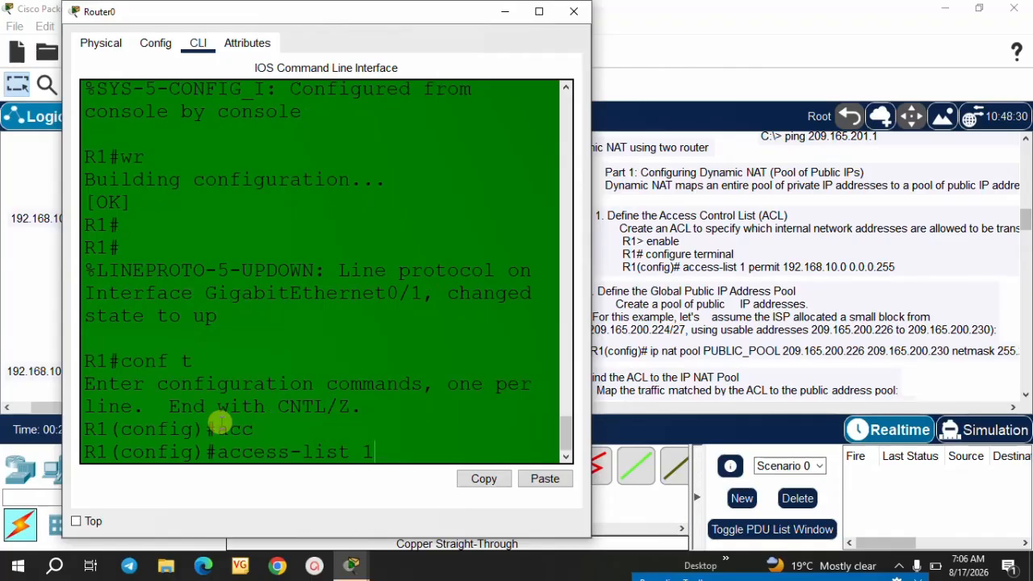
{"action": "type", "text": "1 per"}
{"action": "key", "text": "Tab"}
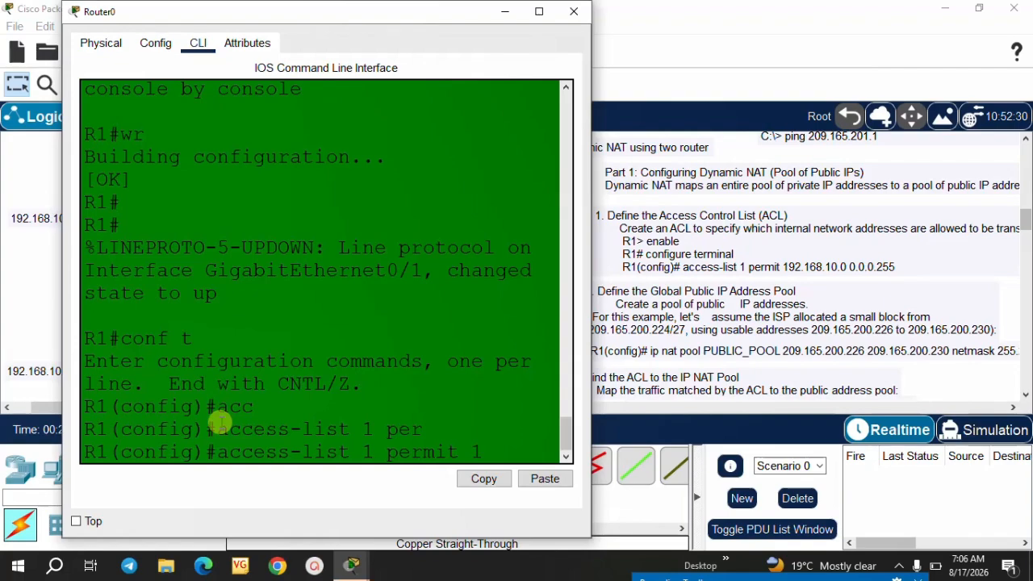
{"action": "type", "text": "192.168.10.0 0.0.0."}
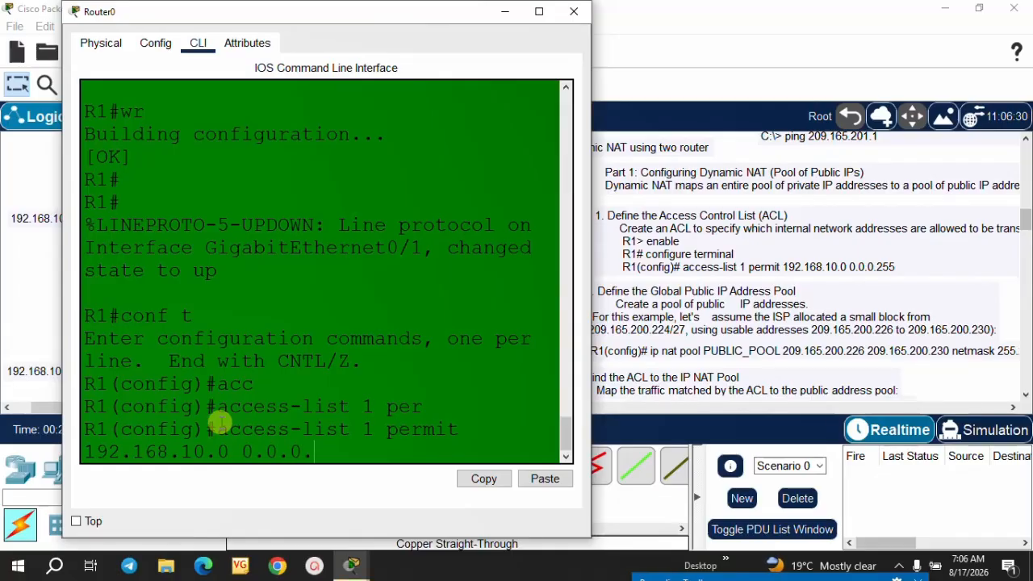
{"action": "type", "text": "255"}
{"action": "key", "text": "Return"}
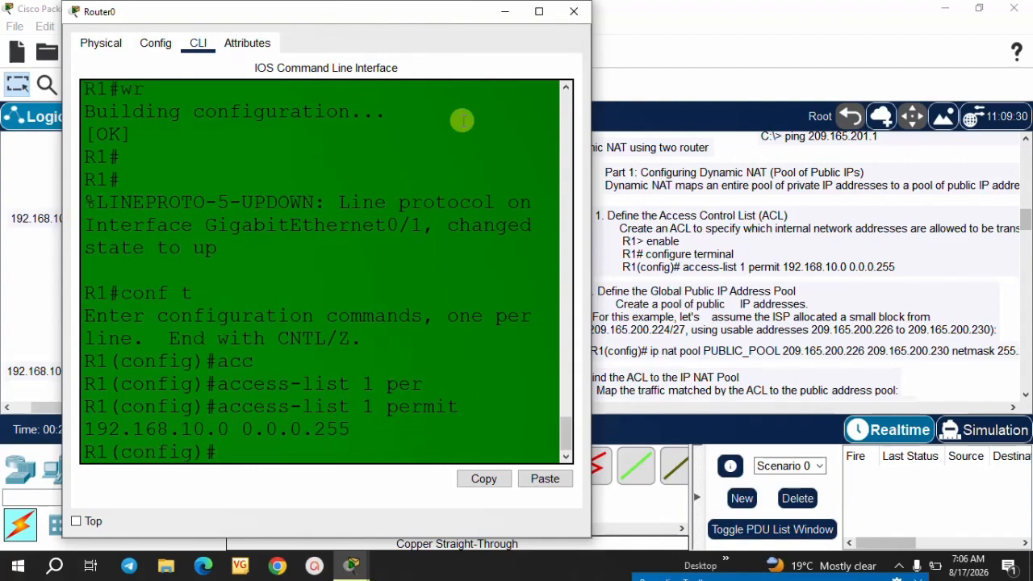
Write R1's NAT pool command for a pool named mypool with the range 209.165.200.226 to 209.165.200.230
{"action": "left_click_drag", "start_coordinate": [421, 22], "coordinate": [396, 26]}
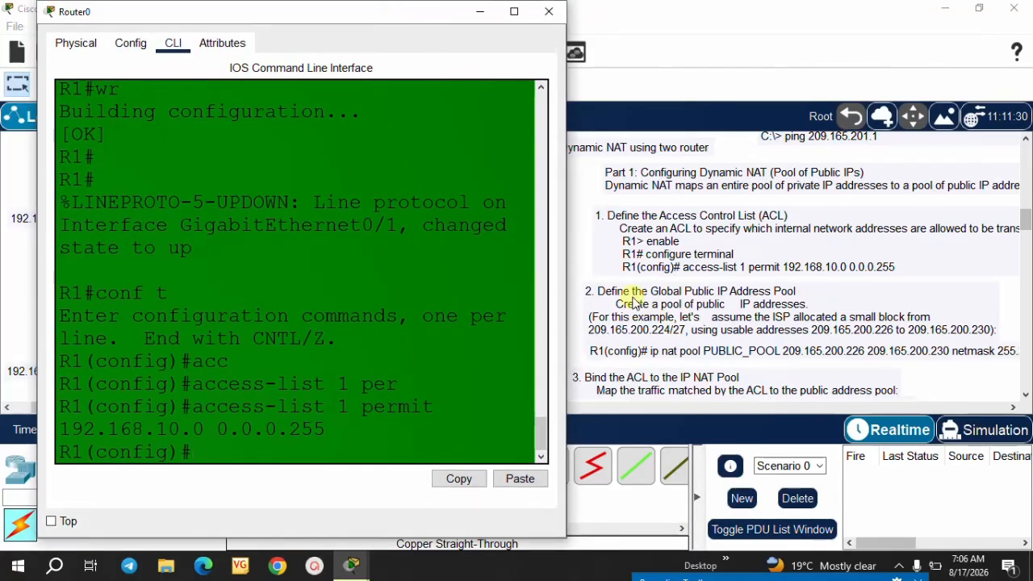
{"action": "left_click", "coordinate": [725, 305]}
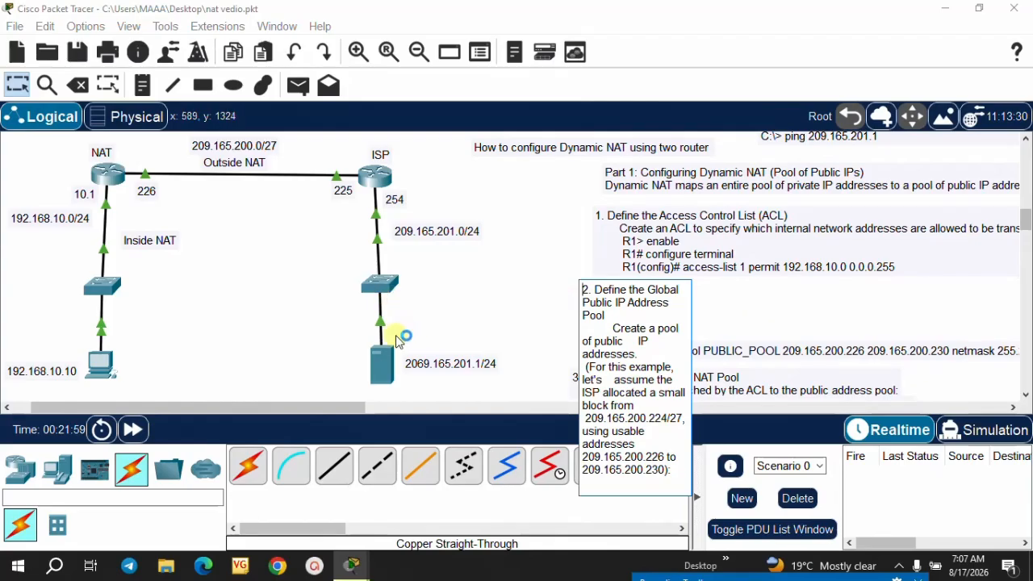
{"action": "left_click", "coordinate": [487, 276]}
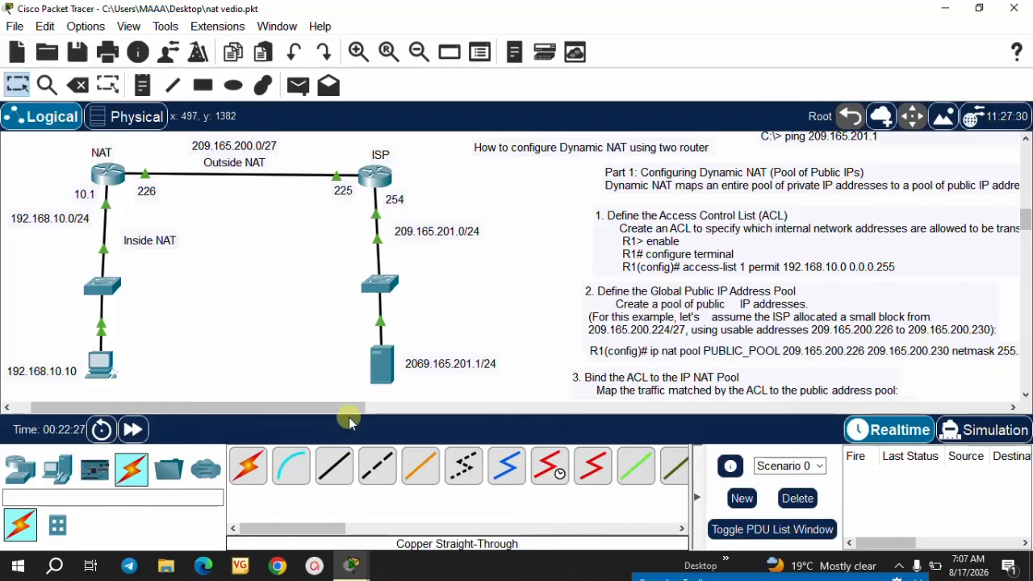
{"action": "mouse_move", "coordinate": [360, 571]}
{"action": "left_click", "coordinate": [426, 516]}
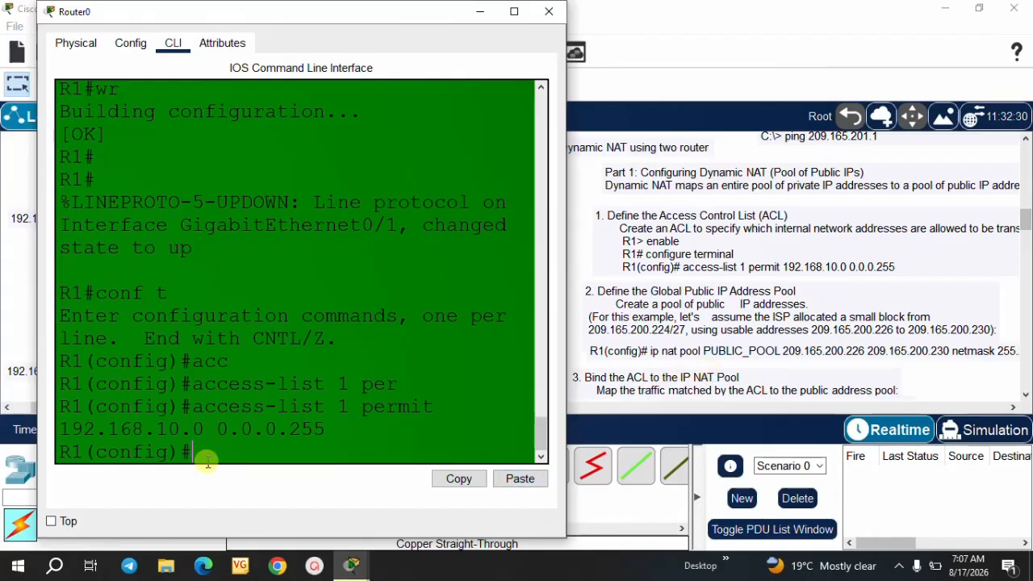
{"action": "type", "text": "ip nat"}
{"action": "key", "text": "Tab"}
{"action": "type", "text": "po"}
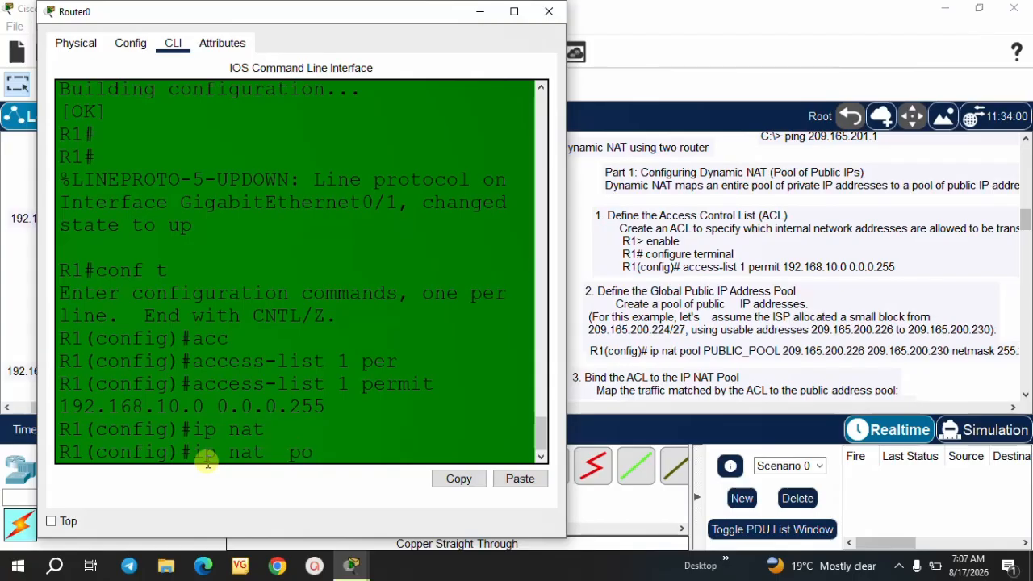
{"action": "key", "text": "Tab"}
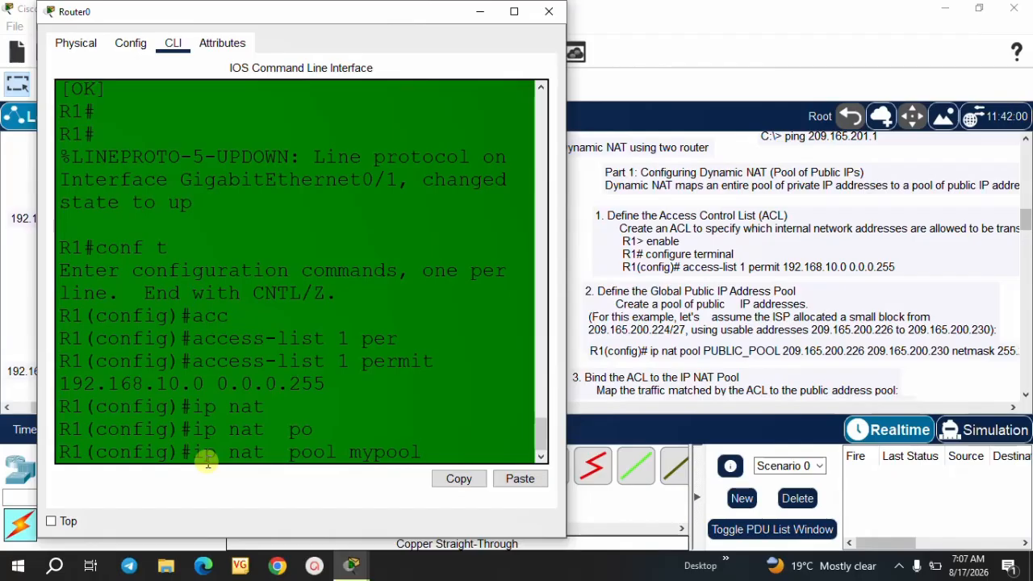
{"action": "type", "text": "209."}
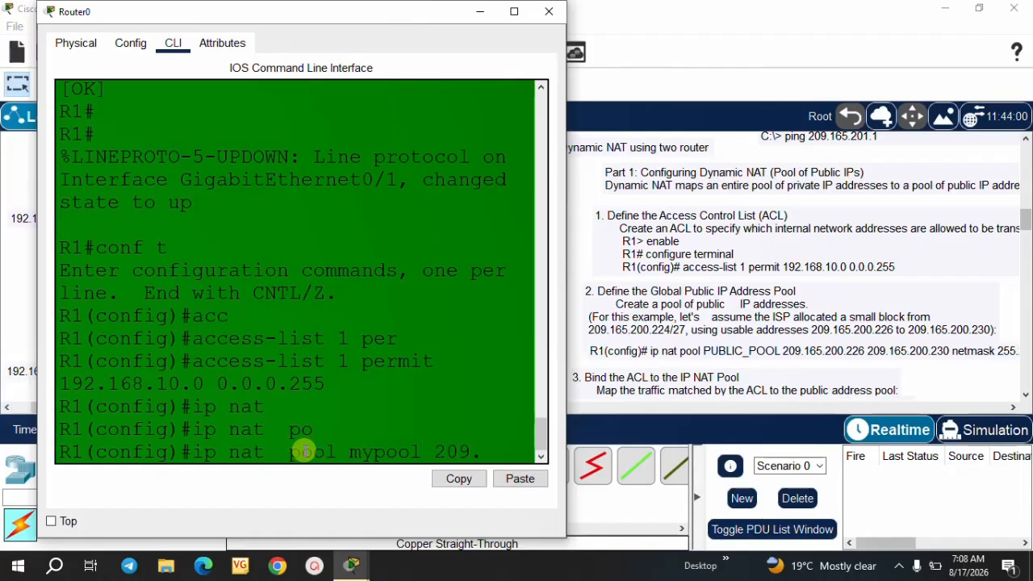
{"action": "type", "text": "165.200.226"}
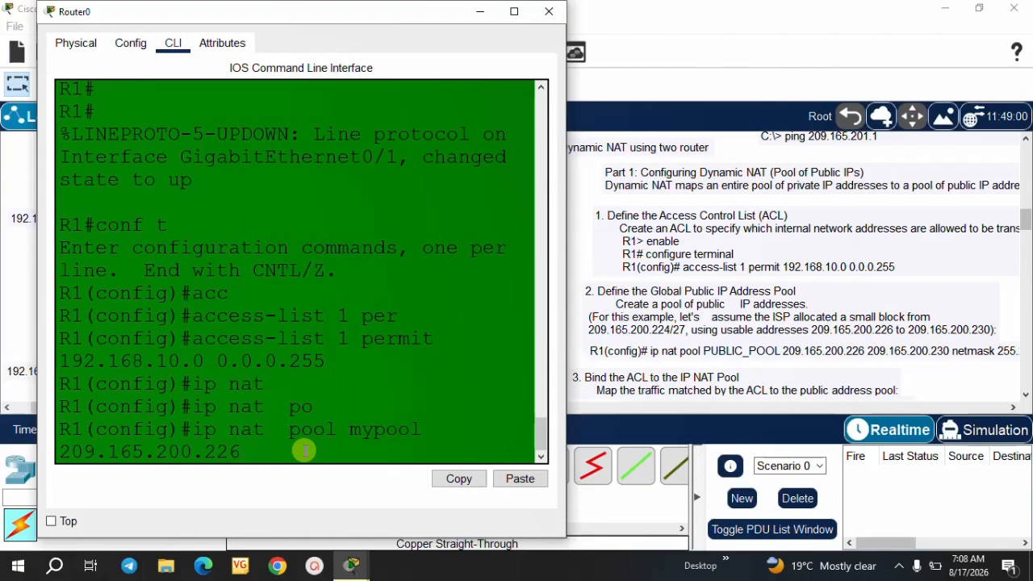
{"action": "type", "text": "209.165.200.2"}
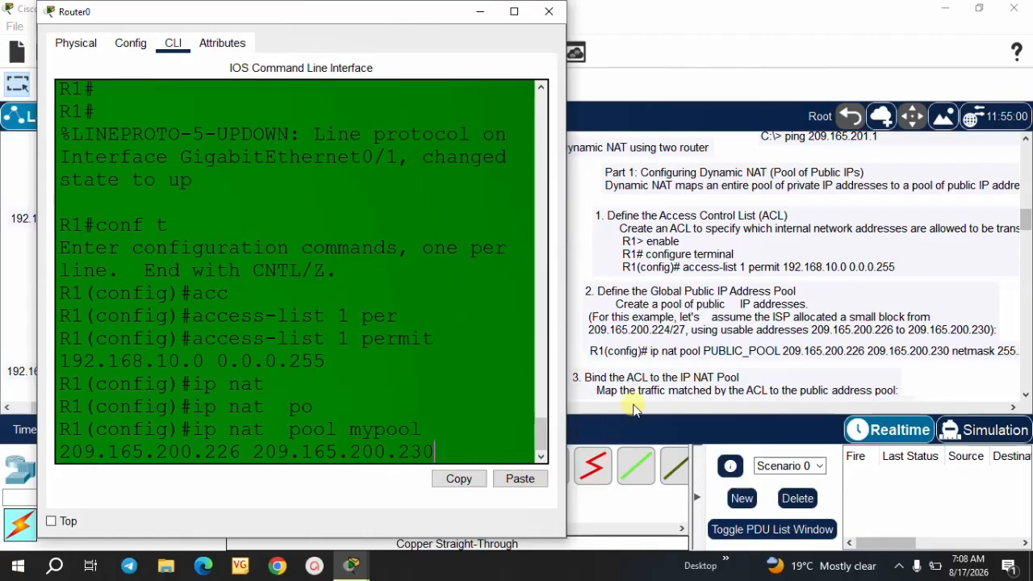
Check the netmask in the notes, then complete the mypool command with netmask 255.255.255.224 and run it
{"action": "left_click", "coordinate": [714, 368]}
{"action": "scroll", "coordinate": [713, 368], "scroll_direction": "right", "scroll_amount": 2}
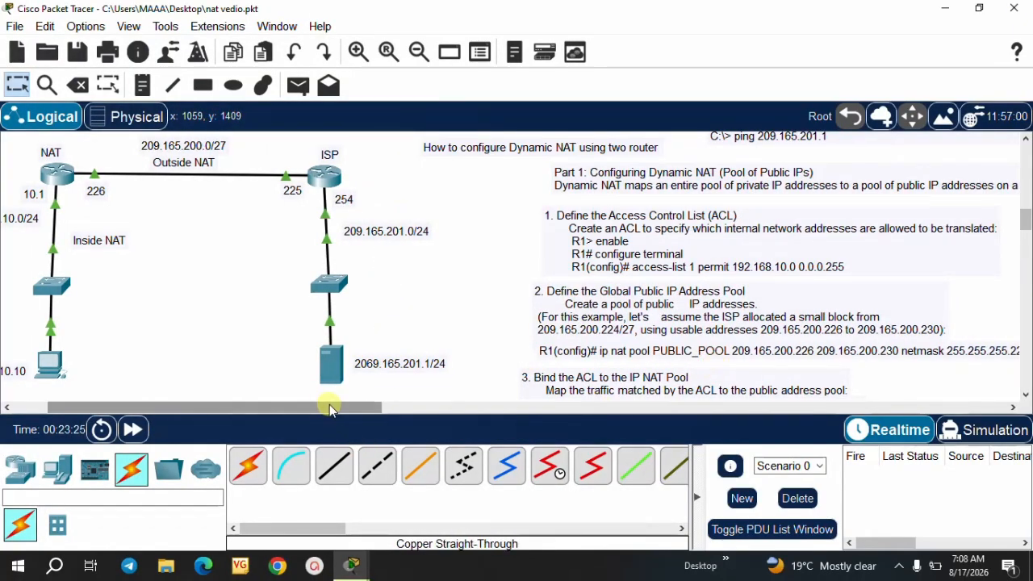
{"action": "left_click_drag", "start_coordinate": [327, 408], "coordinate": [376, 407]}
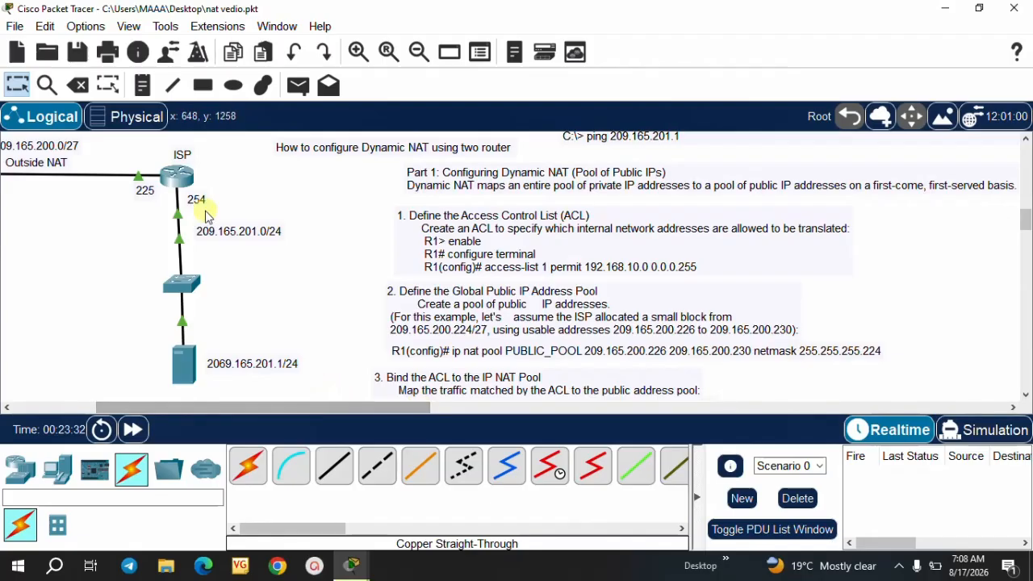
{"action": "mouse_move", "coordinate": [347, 570]}
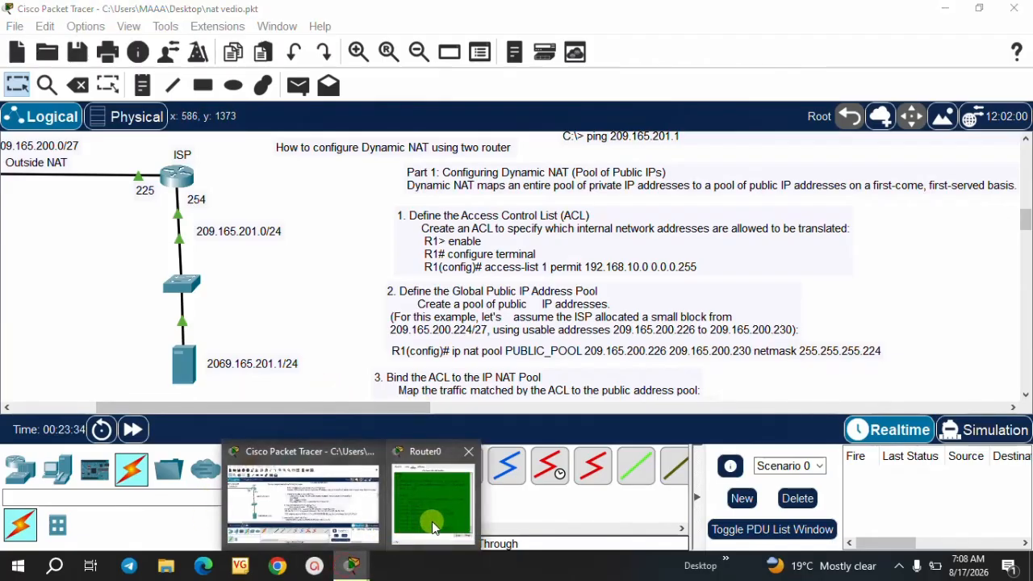
{"action": "left_click", "coordinate": [433, 521]}
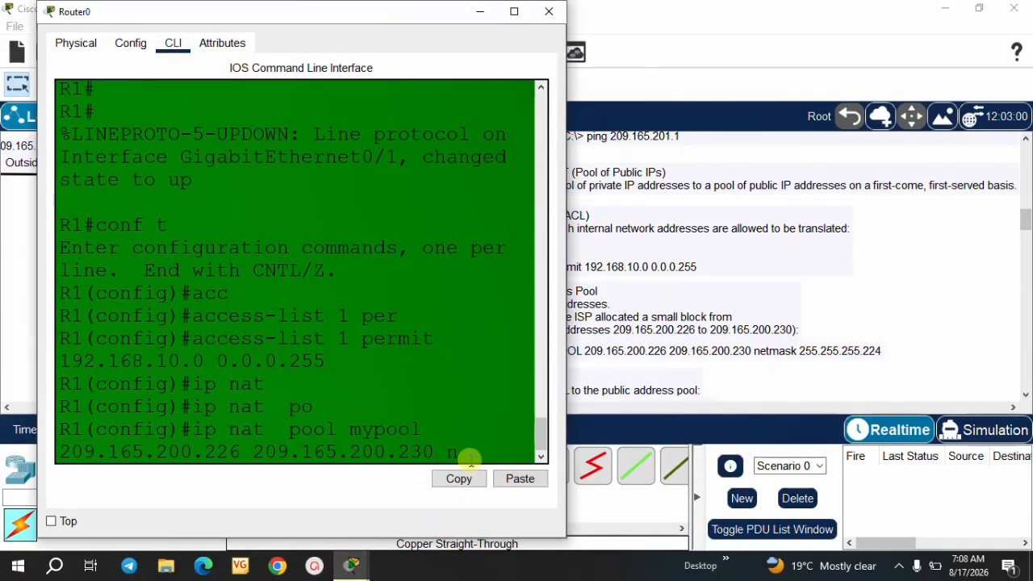
{"action": "type", "text": "ne"}
{"action": "key", "text": "Tab"}
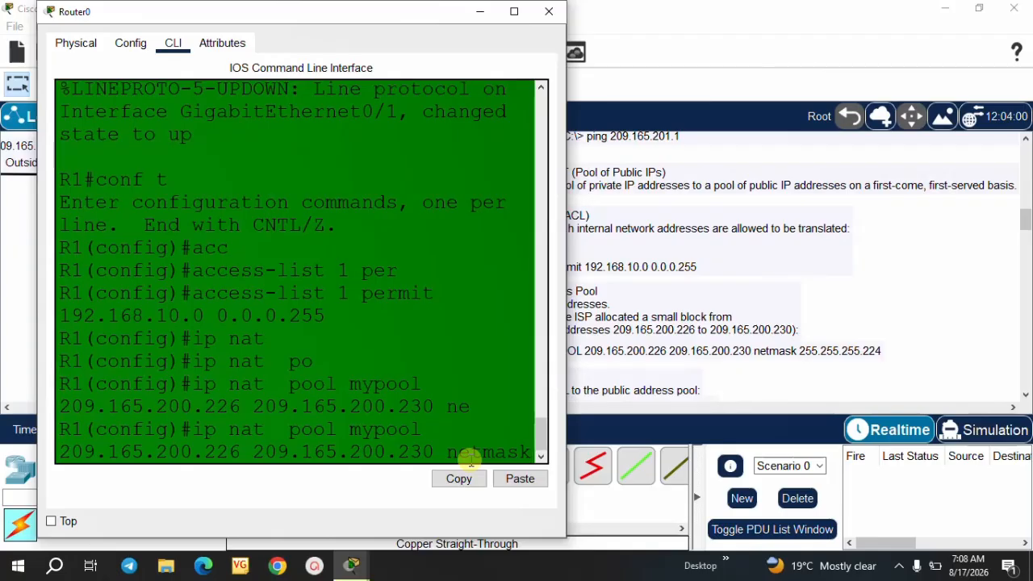
{"action": "type", "text": "255.255.255.224"}
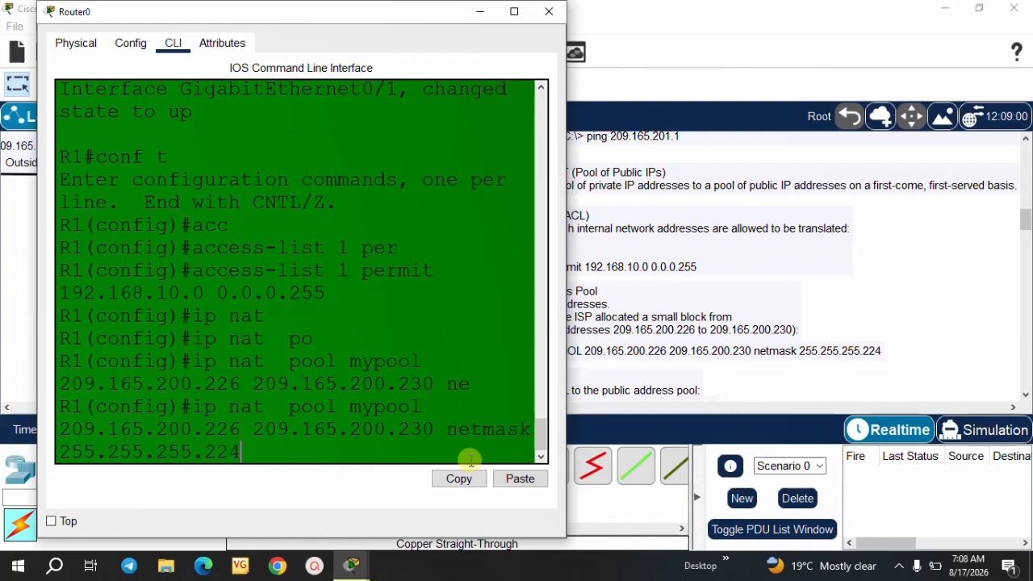
{"action": "key", "text": "Return"}
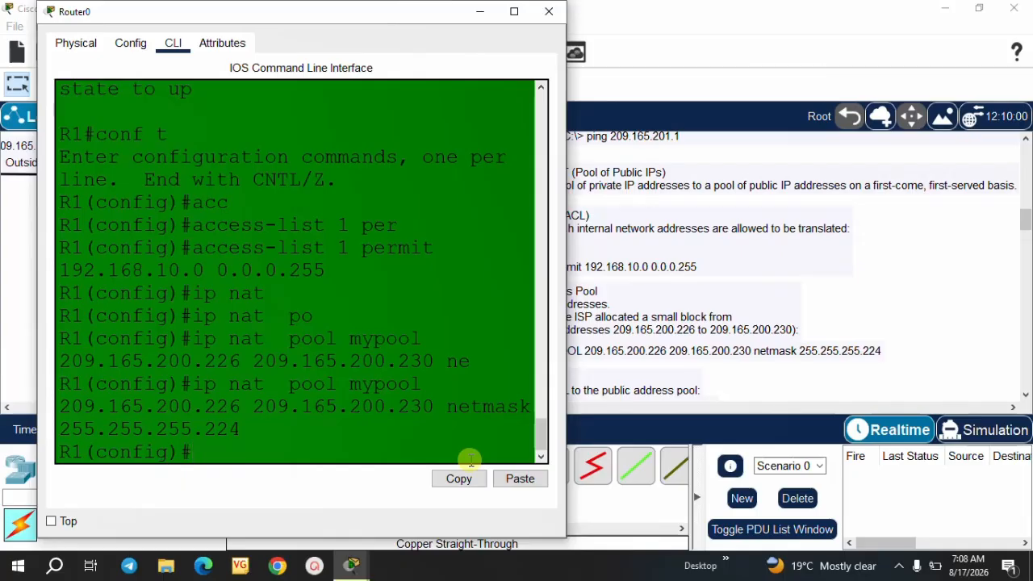
Shift the "ip nat inside source list 1 pool PUBLIC_POOL" note slightly left under the ACL binding instructions
{"action": "left_click", "coordinate": [896, 161]}
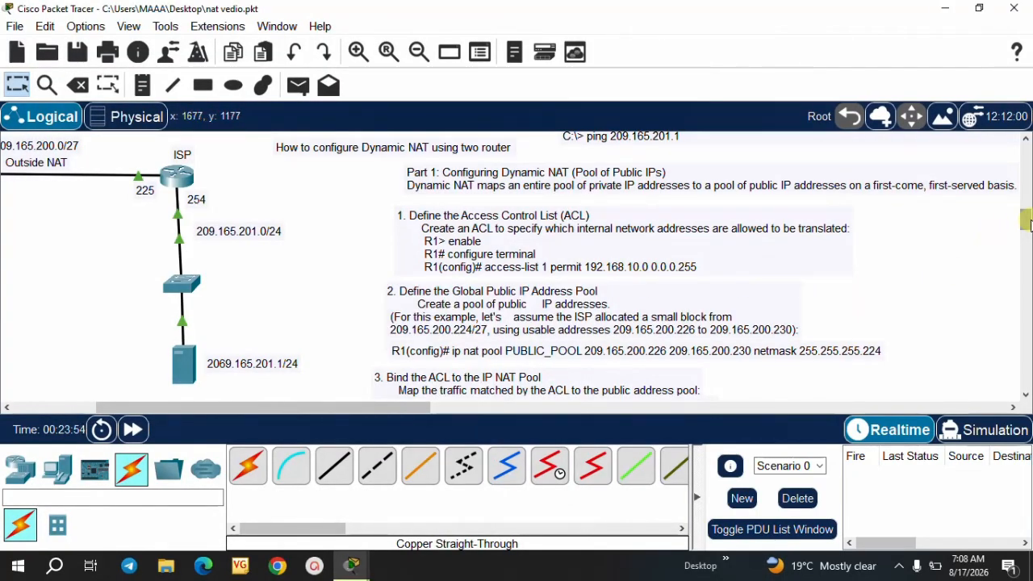
{"action": "left_click_drag", "start_coordinate": [1027, 225], "coordinate": [1027, 230]}
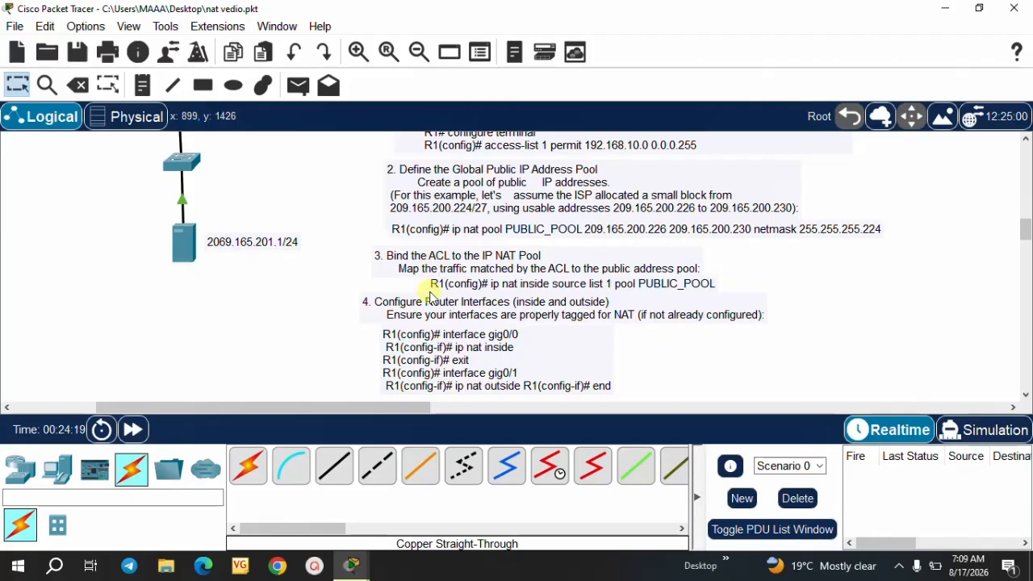
{"action": "scroll", "coordinate": [500, 297], "scroll_direction": "left", "scroll_amount": 3}
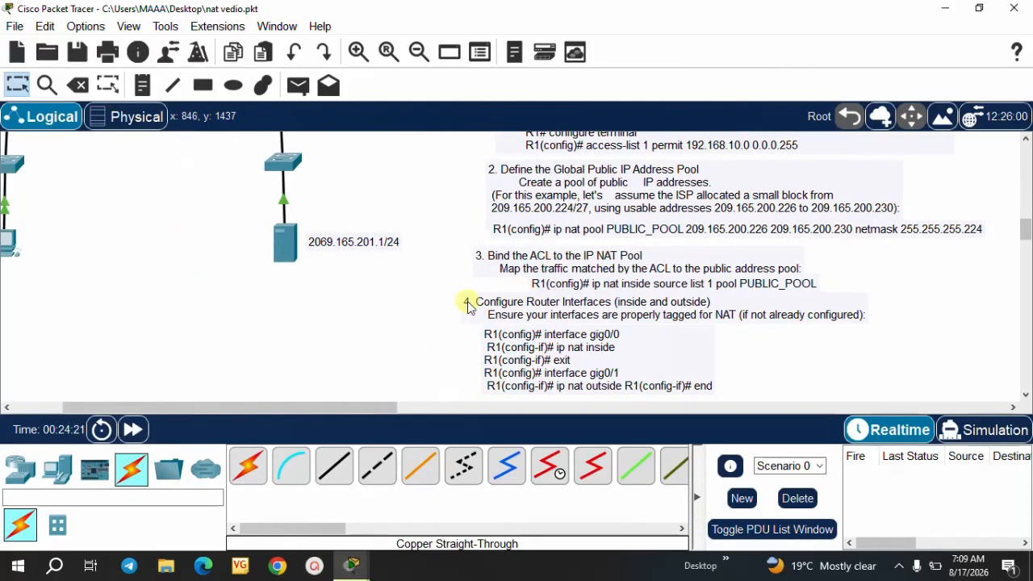
{"action": "left_click_drag", "start_coordinate": [599, 301], "coordinate": [569, 284]}
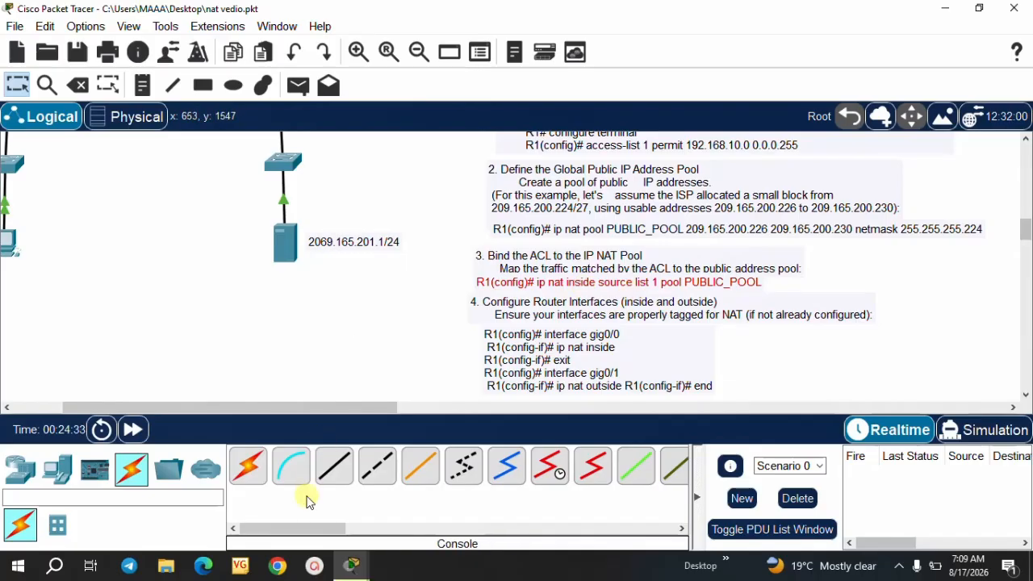
Return to R1's command line and maximize its window
{"action": "mouse_move", "coordinate": [353, 562]}
{"action": "left_click", "coordinate": [419, 530]}
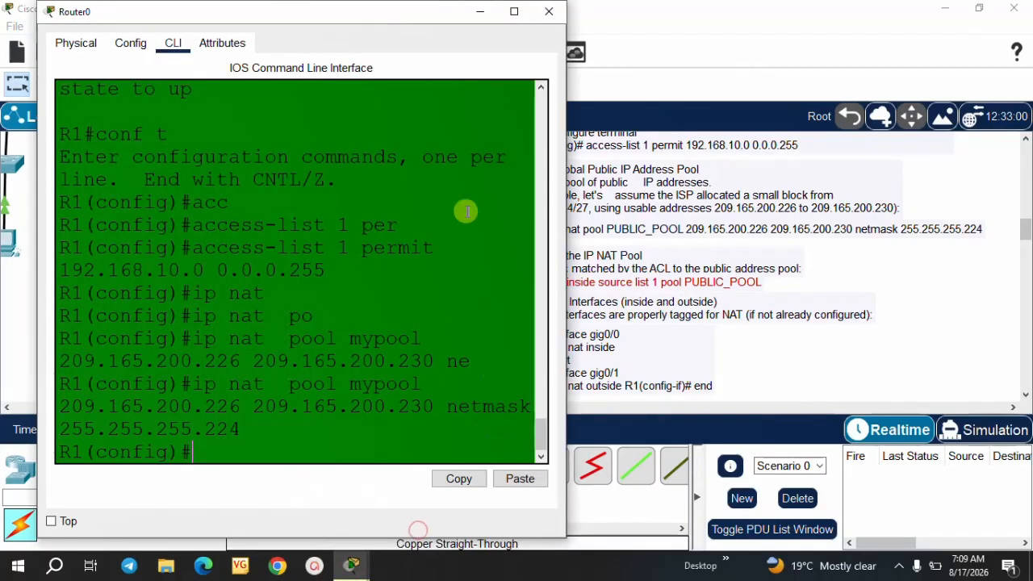
{"action": "left_click_drag", "start_coordinate": [426, 22], "coordinate": [499, 3]}
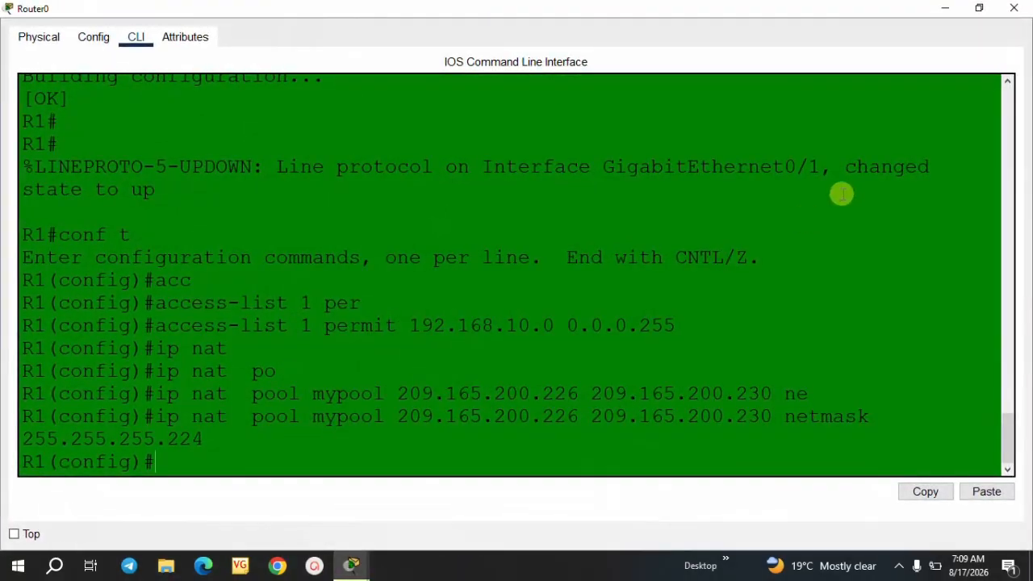
Shift the "ip nat inside source list 1 pool PUBLIC_POOL" note right, clear of R1's window, and return to R1's latest command prompt
{"action": "left_click", "coordinate": [981, 13]}
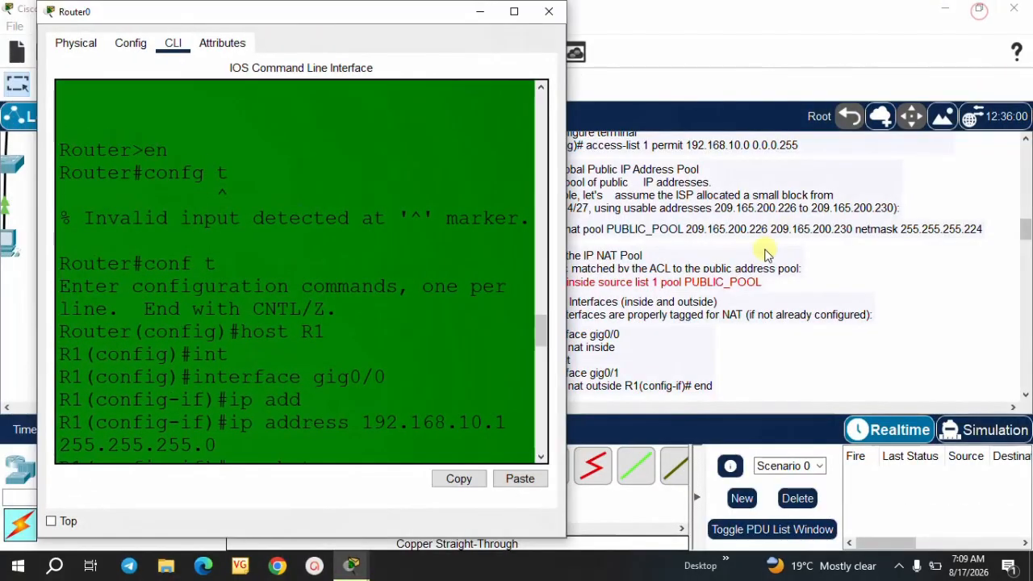
{"action": "left_click", "coordinate": [674, 282]}
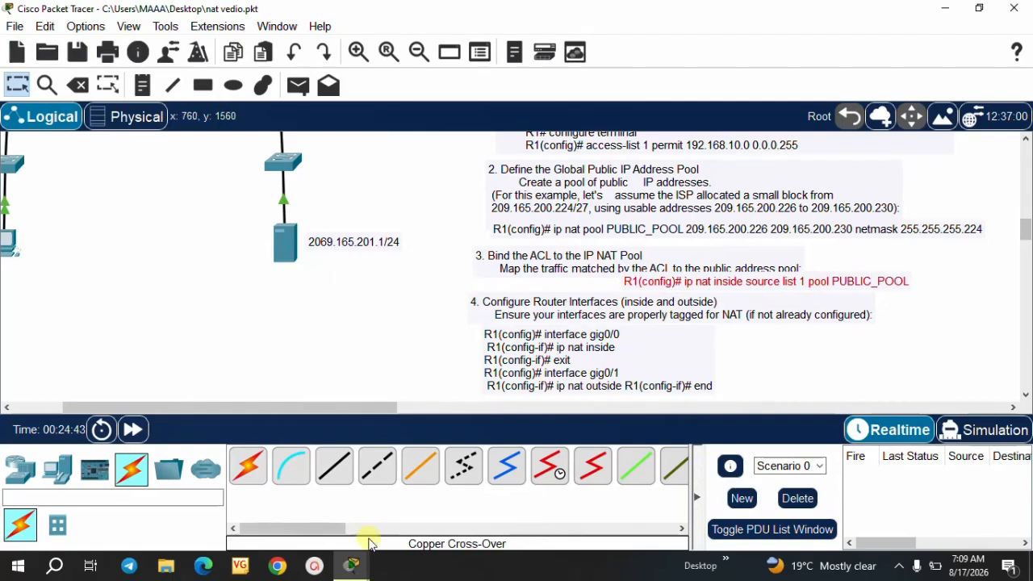
{"action": "mouse_move", "coordinate": [352, 562]}
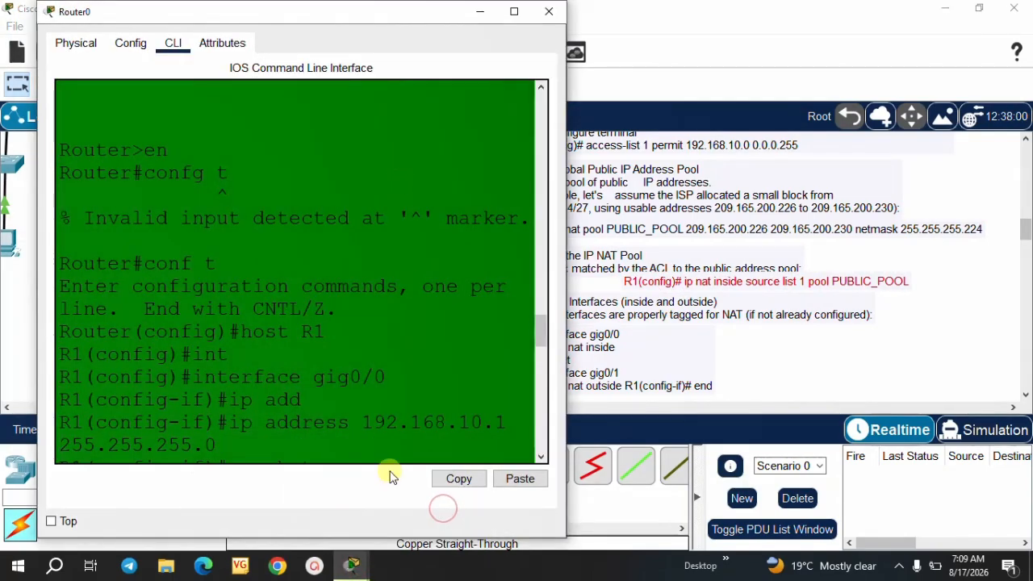
{"action": "left_click_drag", "start_coordinate": [546, 335], "coordinate": [539, 452]}
{"action": "left_click", "coordinate": [235, 436]}
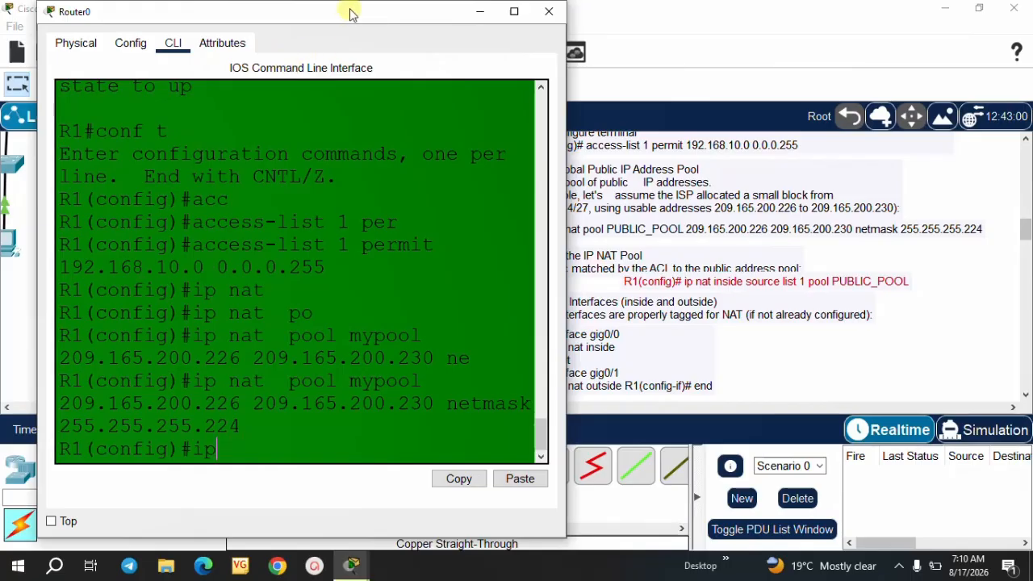
Bind access list 1 to the address pool on R1 by running ip nat inside source list 1 pool mypool
{"action": "left_click_drag", "start_coordinate": [349, 11], "coordinate": [395, 7]}
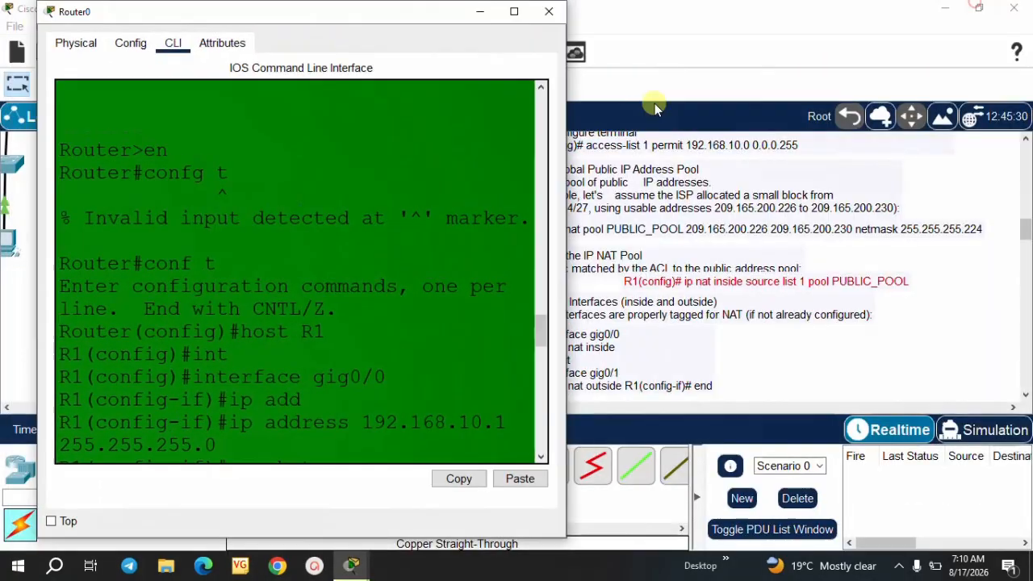
{"action": "left_click", "coordinate": [979, 8]}
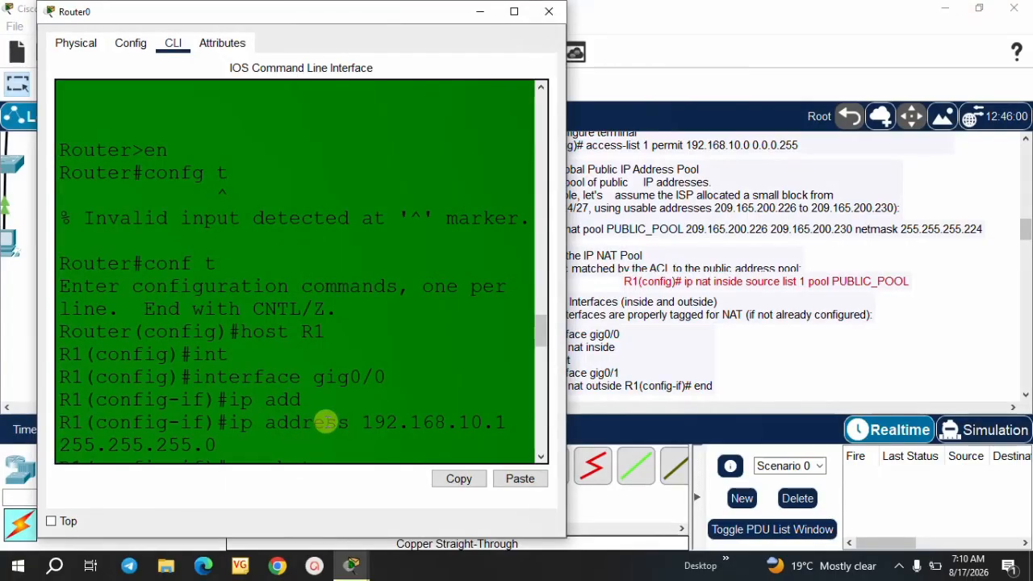
{"action": "left_click_drag", "start_coordinate": [540, 331], "coordinate": [541, 452]}
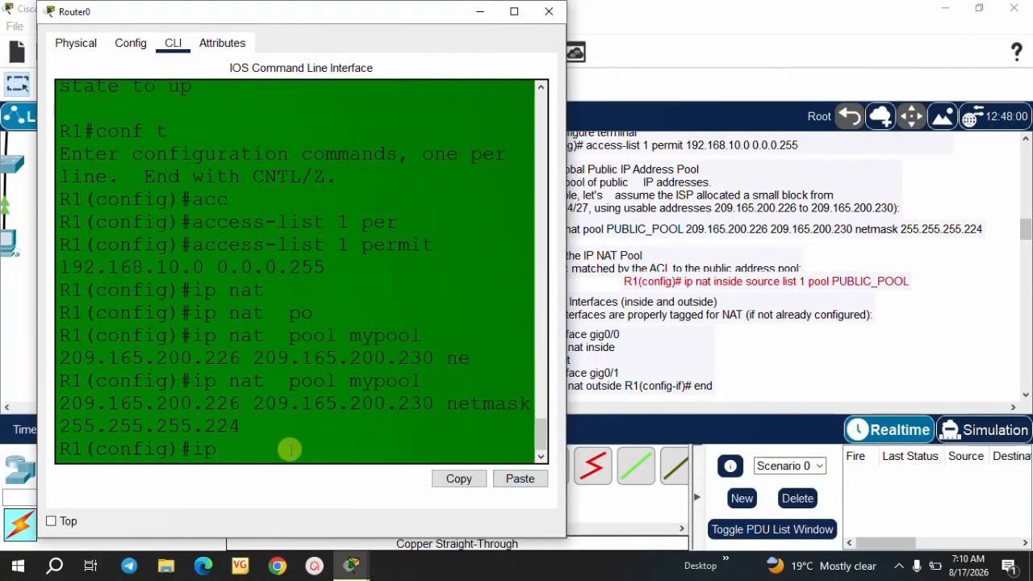
{"action": "type", "text": "in"}
{"action": "key", "text": "Tab"}
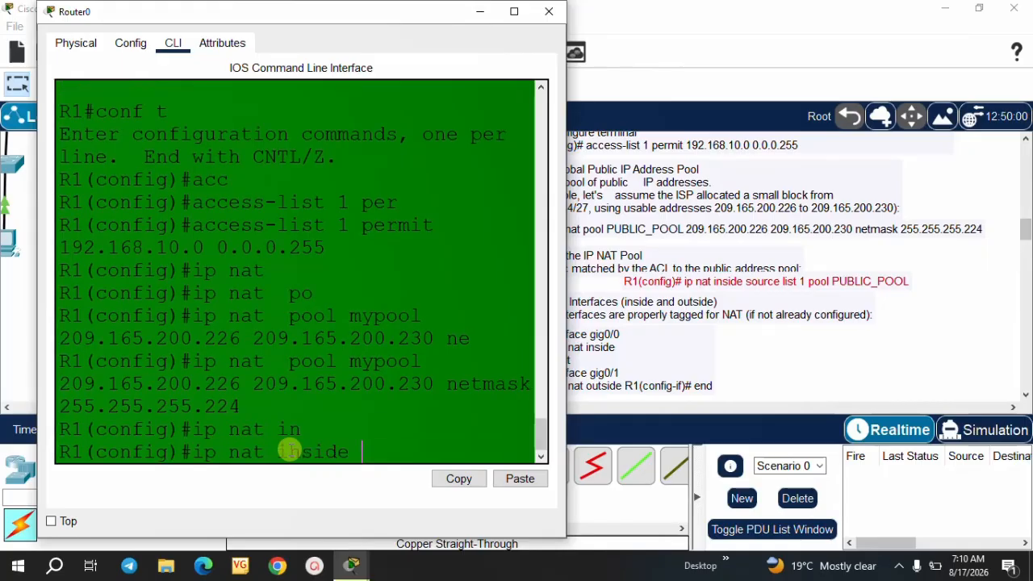
{"action": "type", "text": "so"}
{"action": "key", "text": "Tab"}
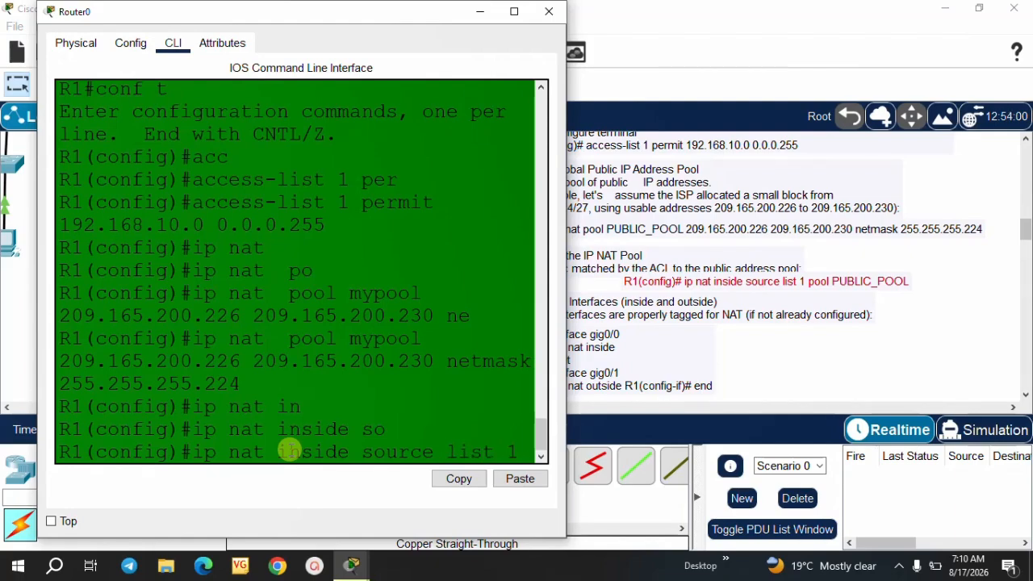
{"action": "type", "text": "list 1 po"}
{"action": "key", "text": "Tab"}
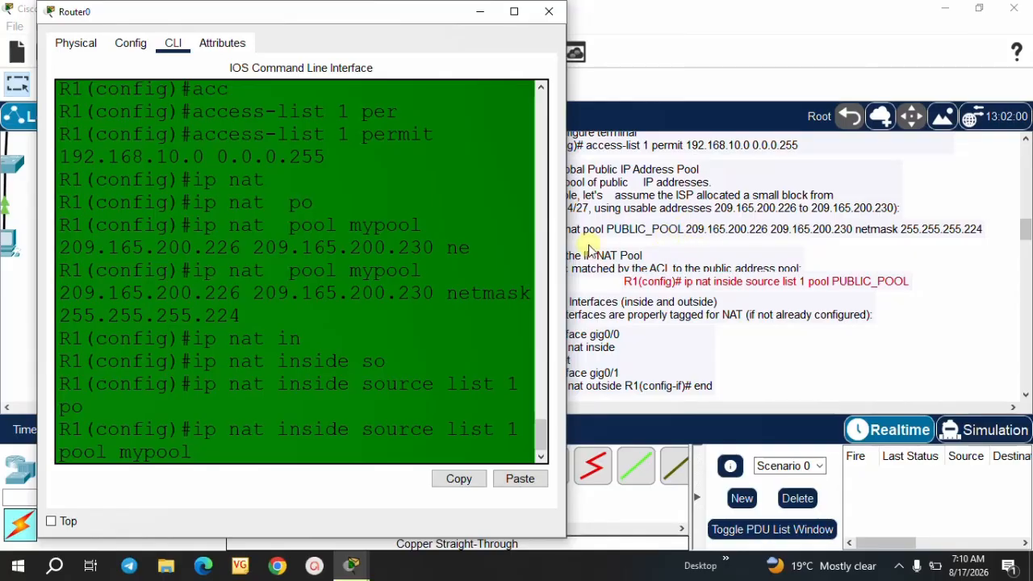
{"action": "left_click_drag", "start_coordinate": [418, 21], "coordinate": [607, 6]}
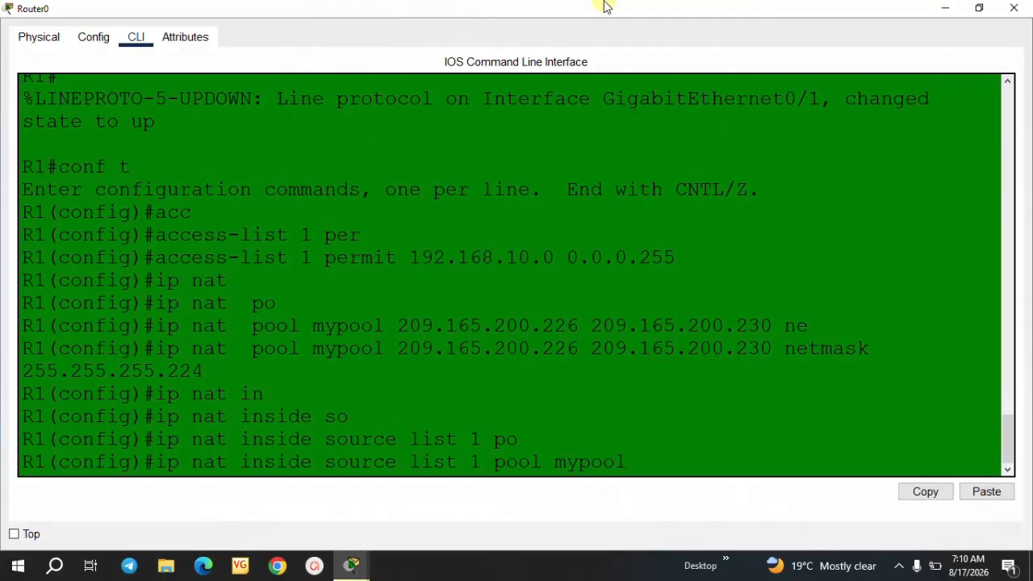
{"action": "key", "text": "Return"}
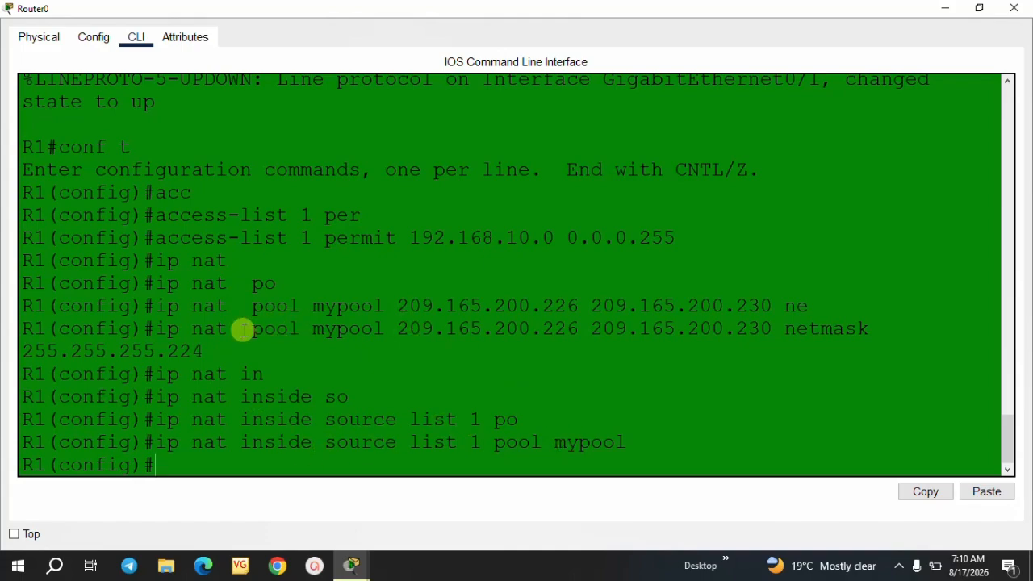
Review the pool, access-list and binding commands entered on R1, checking the permitted network and the pool name
{"action": "left_click_drag", "start_coordinate": [230, 325], "coordinate": [834, 353]}
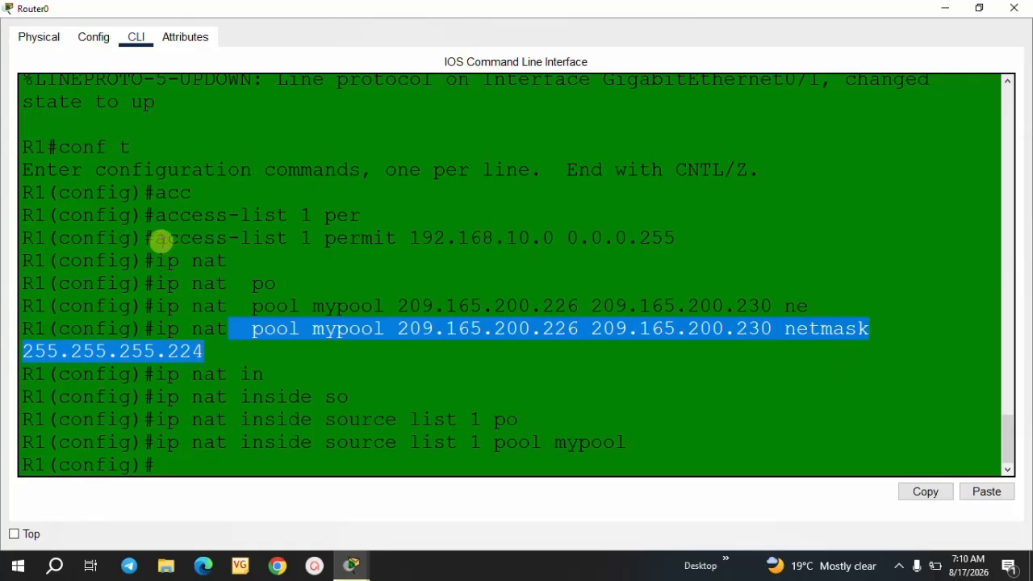
{"action": "left_click", "coordinate": [159, 240]}
{"action": "left_click_drag", "start_coordinate": [158, 240], "coordinate": [675, 237]}
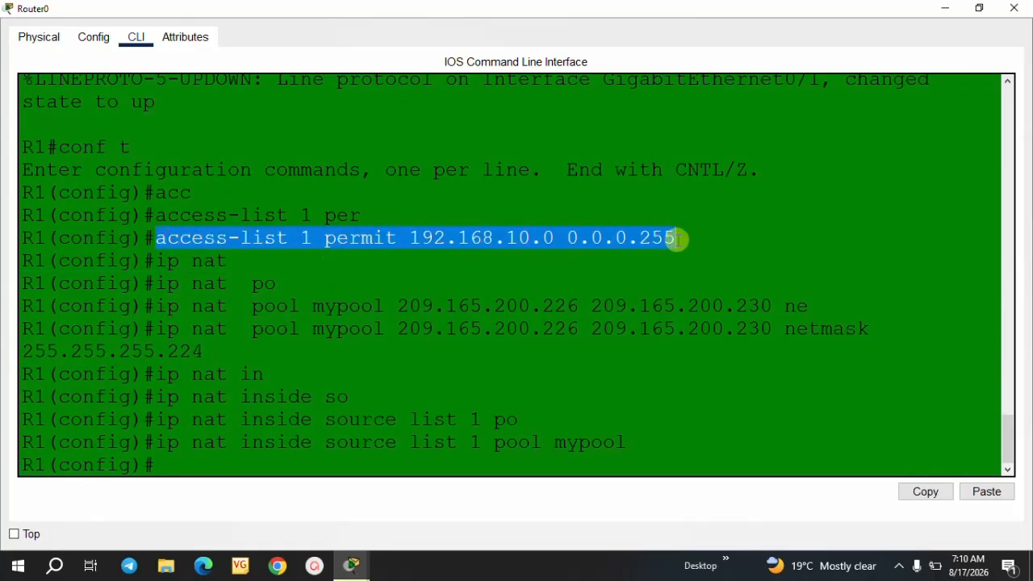
{"action": "left_click", "coordinate": [388, 234]}
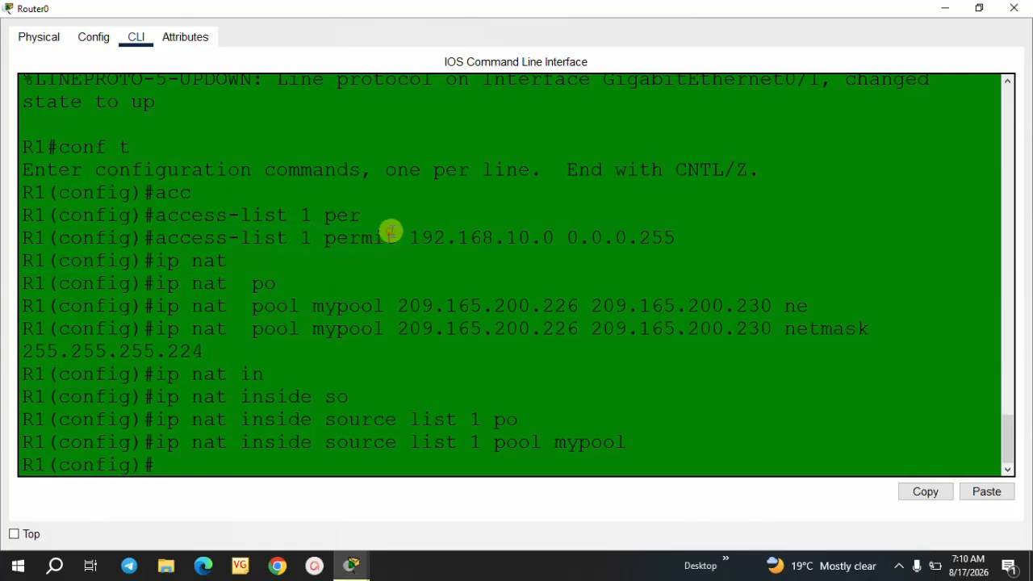
{"action": "left_click_drag", "start_coordinate": [412, 235], "coordinate": [689, 235]}
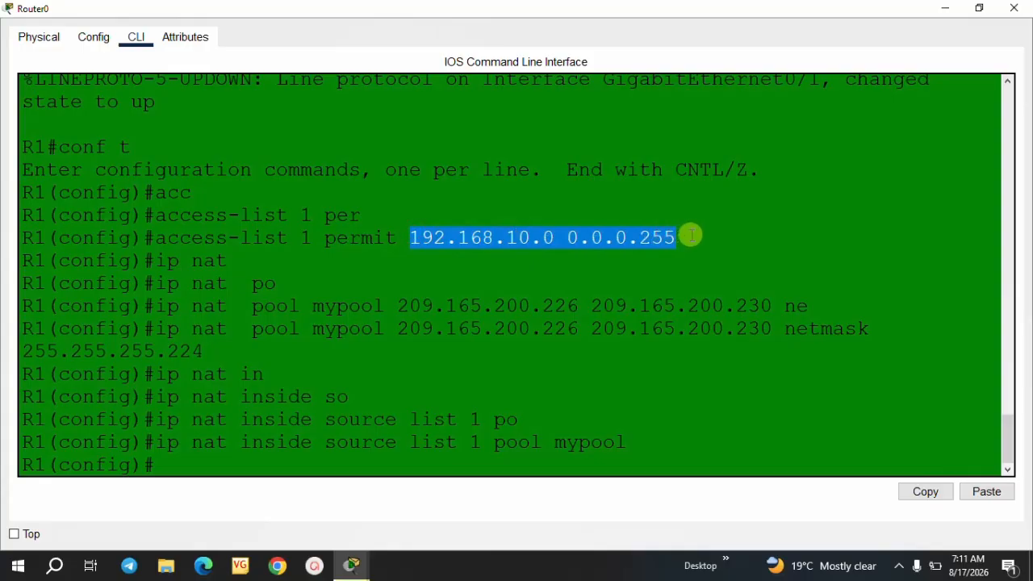
{"action": "left_click", "coordinate": [556, 441]}
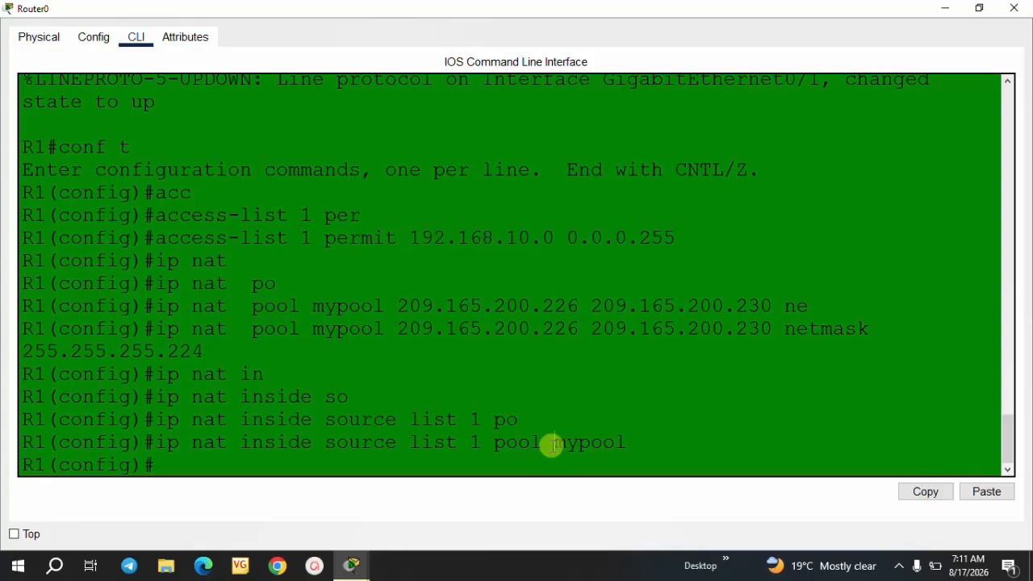
{"action": "left_click_drag", "start_coordinate": [497, 441], "coordinate": [474, 440]}
{"action": "left_click", "coordinate": [505, 444]}
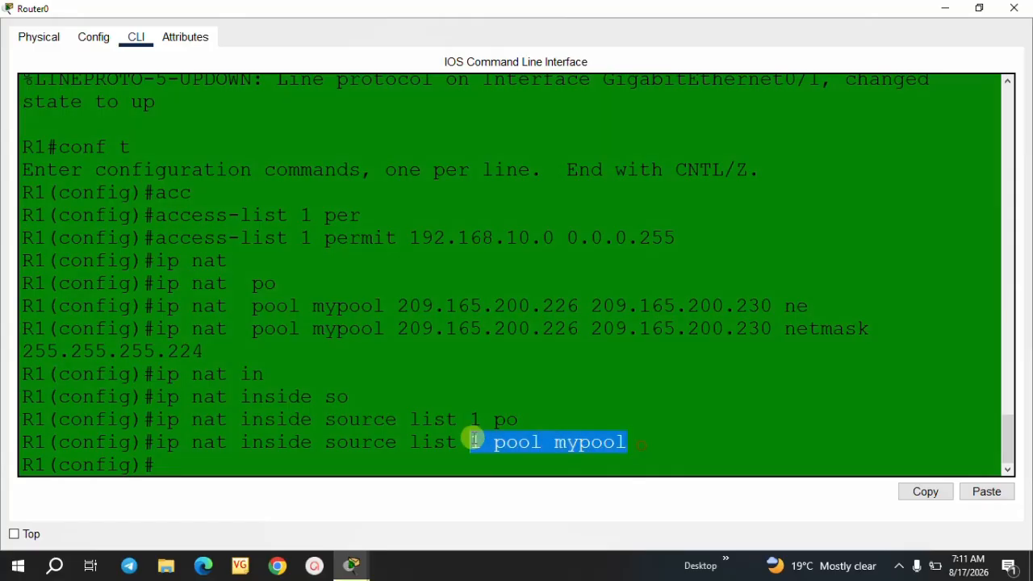
{"action": "left_click", "coordinate": [161, 469]}
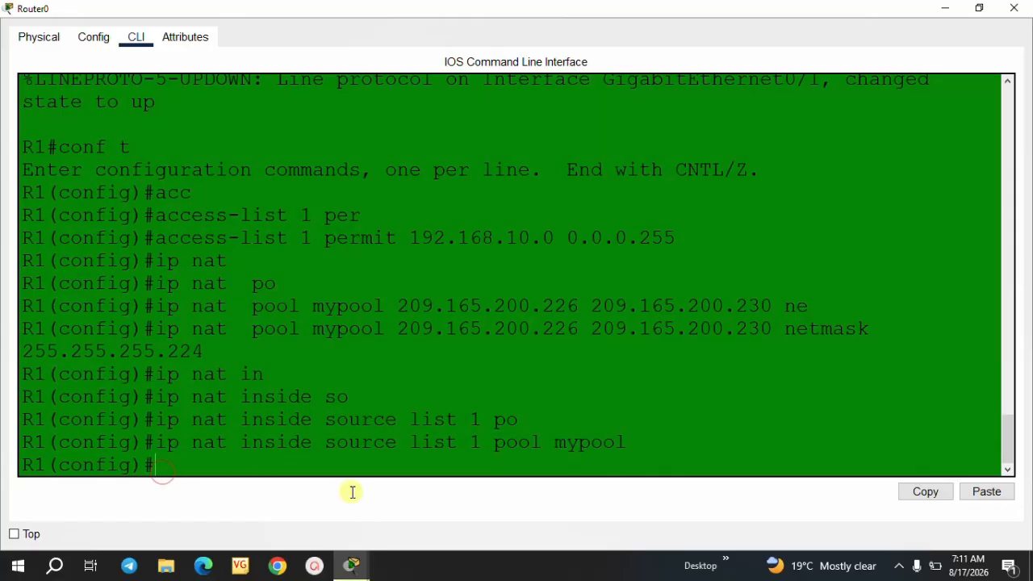
Move the binding command note back left under section 3 and shift the interface commands note slightly right under section 4
{"action": "left_click", "coordinate": [981, 13]}
{"action": "left_click", "coordinate": [765, 359]}
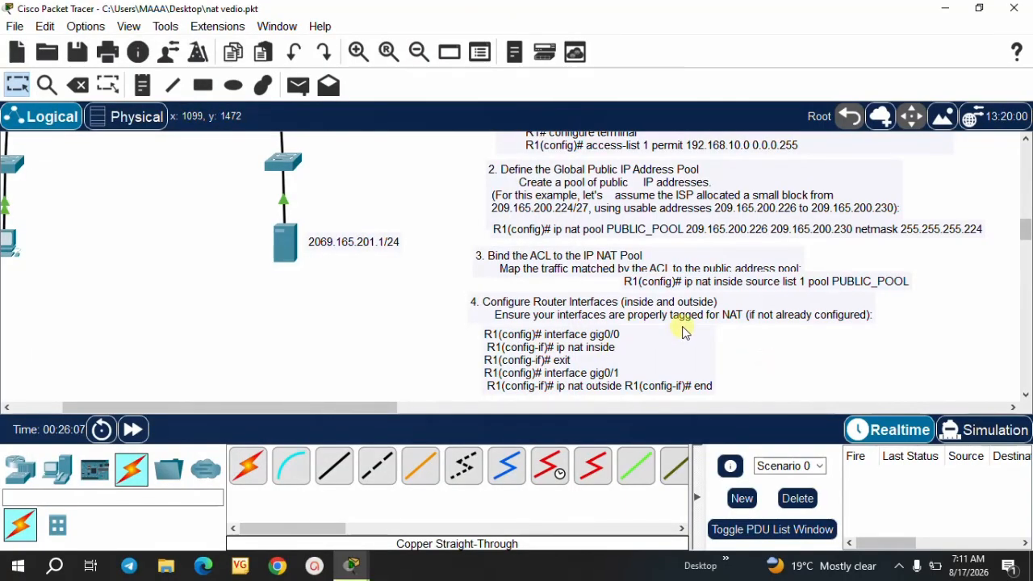
{"action": "left_click_drag", "start_coordinate": [715, 282], "coordinate": [566, 284]}
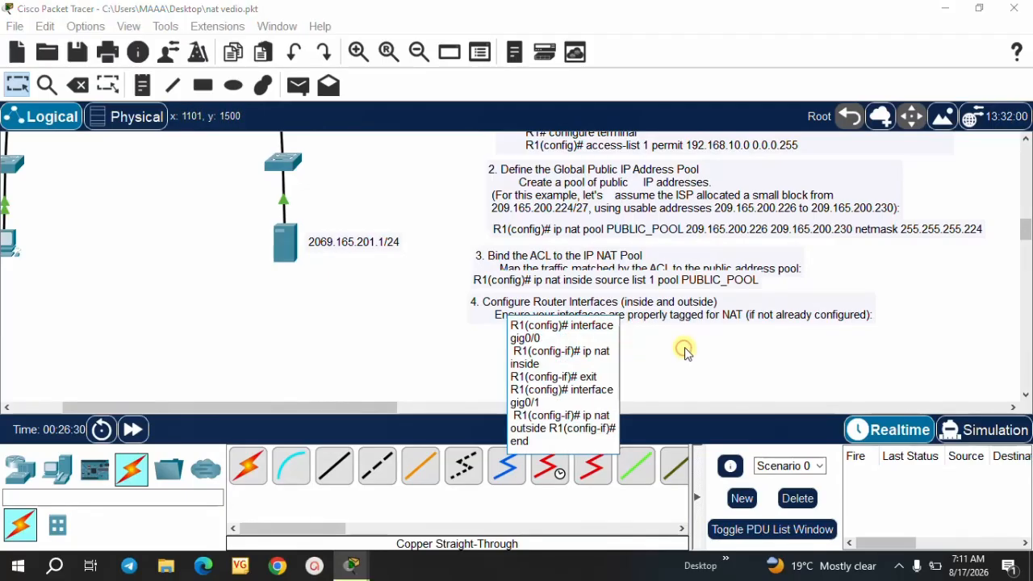
{"action": "left_click", "coordinate": [380, 349]}
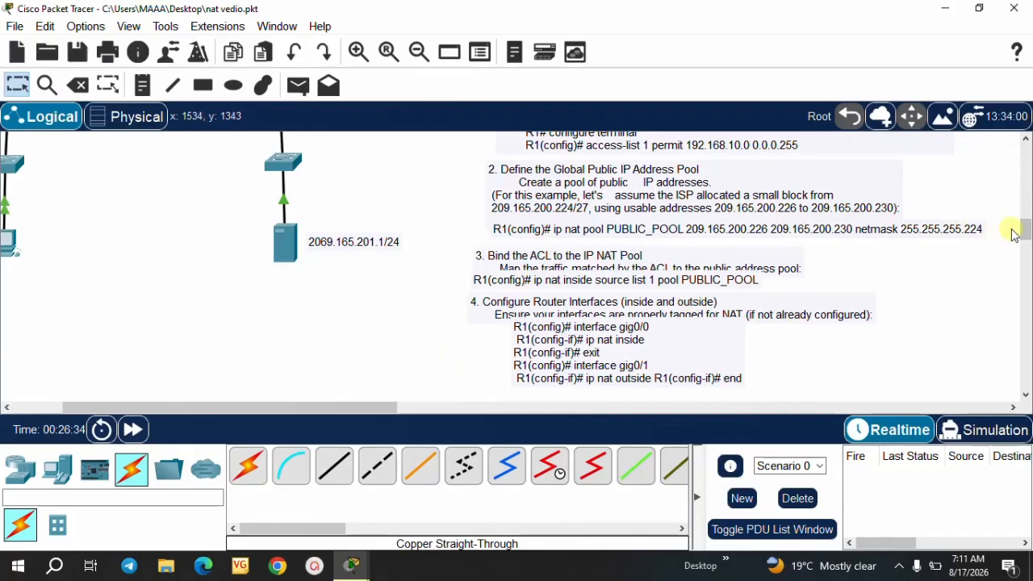
Put "R1(config-if)# end" on its own line after "ip nat outside" in the interface commands note
{"action": "left_click_drag", "start_coordinate": [1025, 231], "coordinate": [1026, 242]}
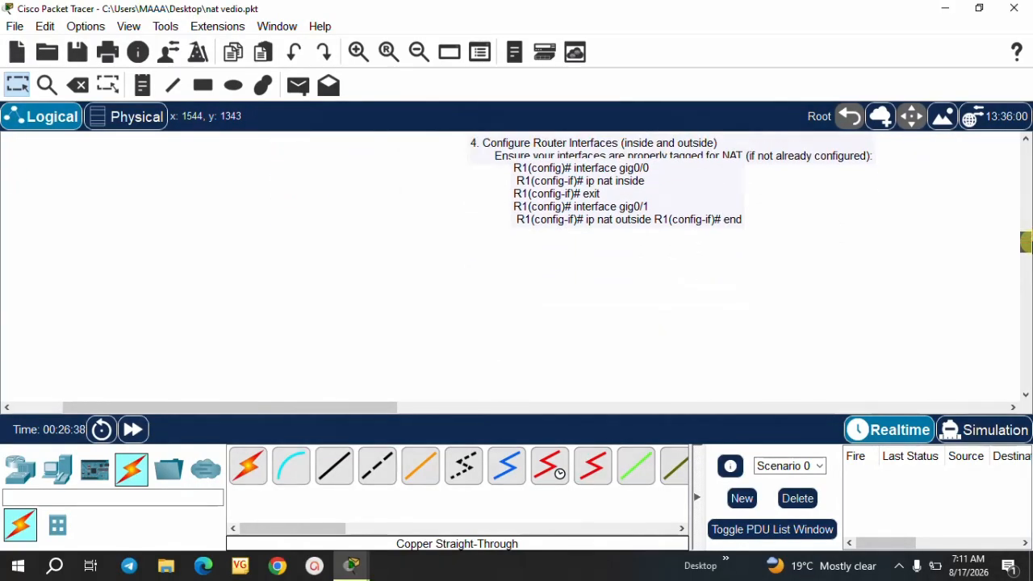
{"action": "double_click", "coordinate": [658, 218]}
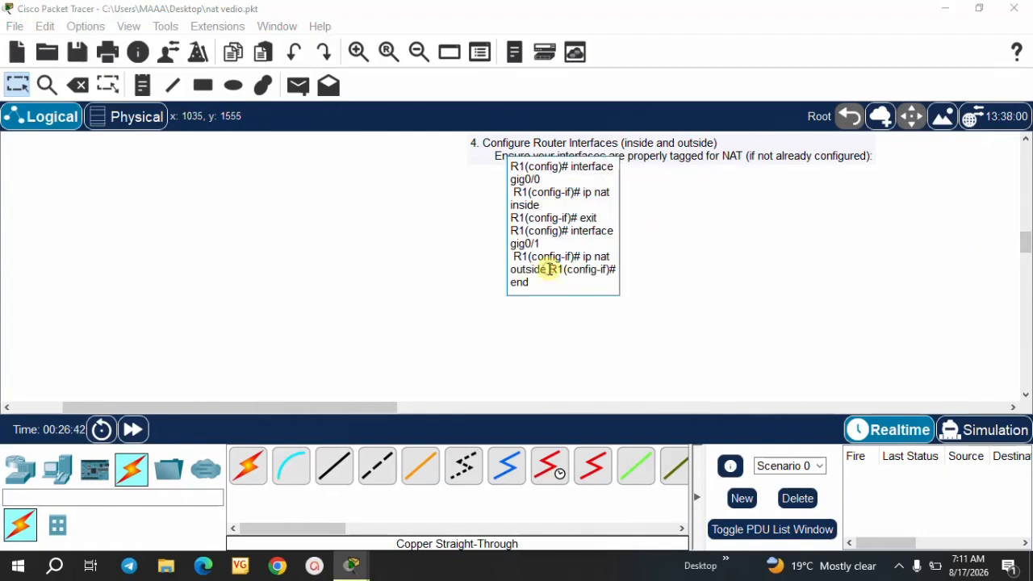
{"action": "left_click", "coordinate": [548, 270]}
{"action": "key", "text": "Return"}
{"action": "left_click", "coordinate": [417, 233]}
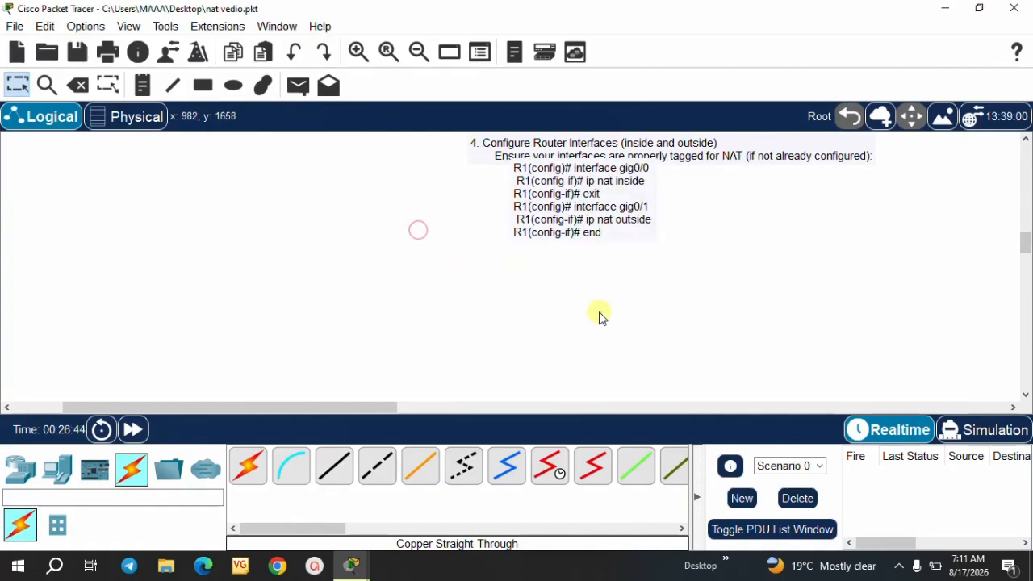
{"action": "left_click", "coordinate": [636, 328]}
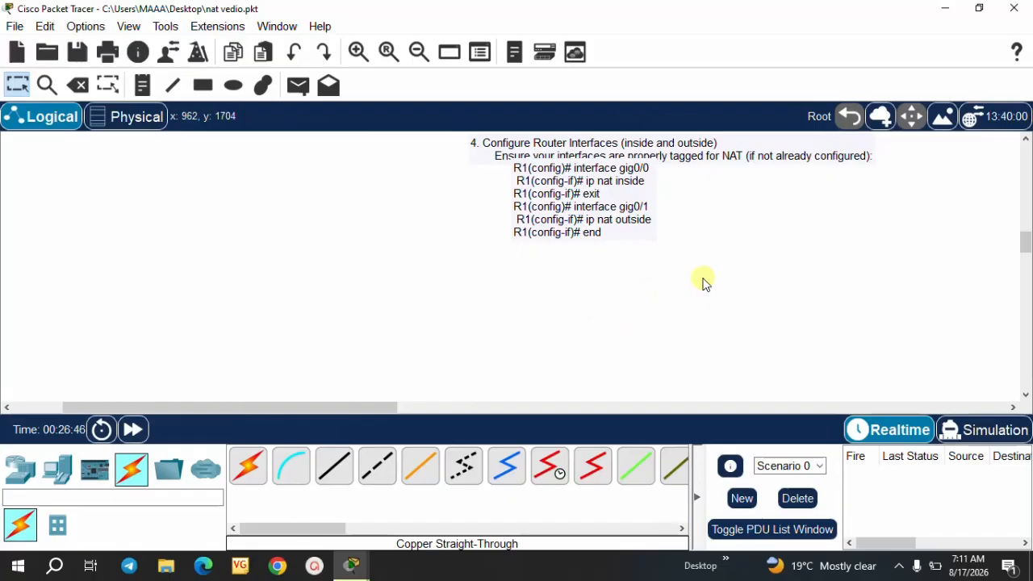
Bring the network topology into view and place R1's command-line window beside the inside NAT part of it
{"action": "left_click", "coordinate": [352, 565]}
{"action": "left_click", "coordinate": [431, 503]}
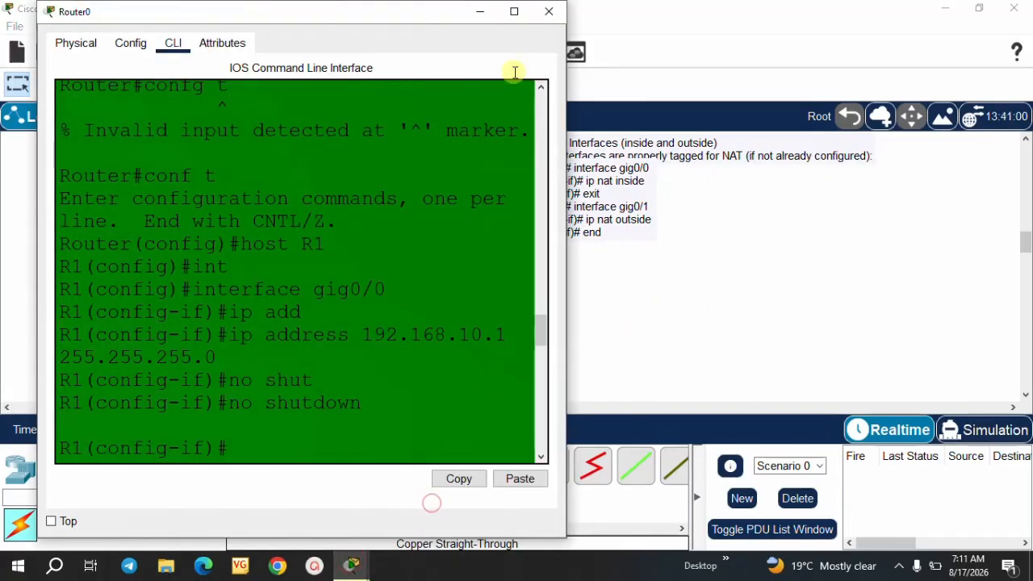
{"action": "left_click_drag", "start_coordinate": [433, 16], "coordinate": [797, 165]}
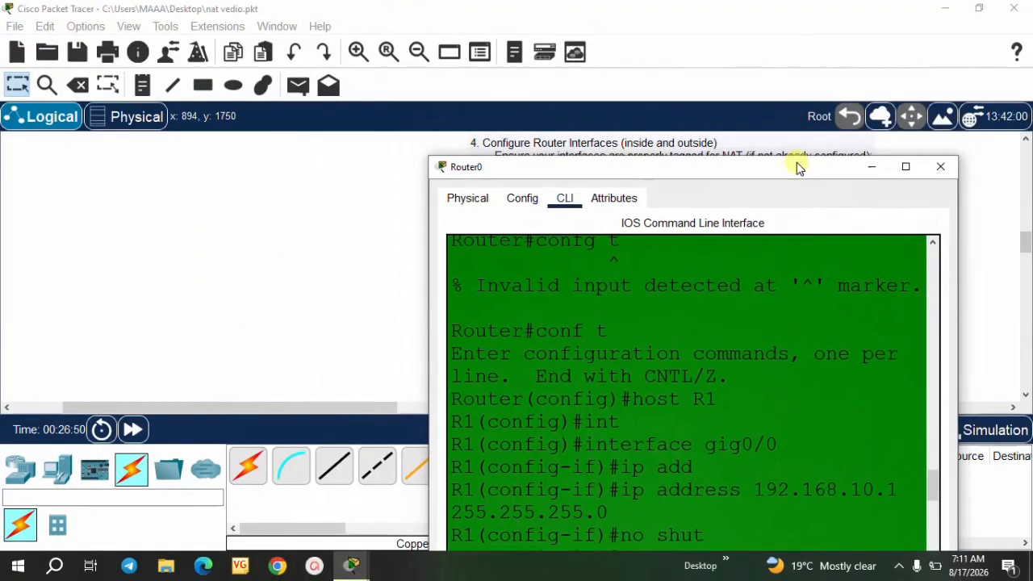
{"action": "left_click_drag", "start_coordinate": [307, 408], "coordinate": [218, 407]}
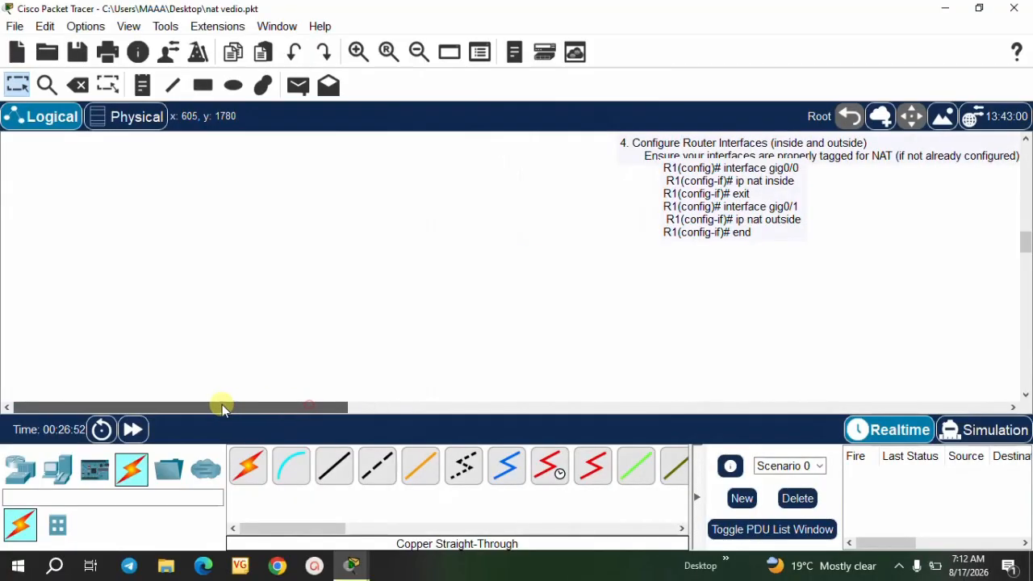
{"action": "left_click_drag", "start_coordinate": [1023, 233], "coordinate": [1026, 218]}
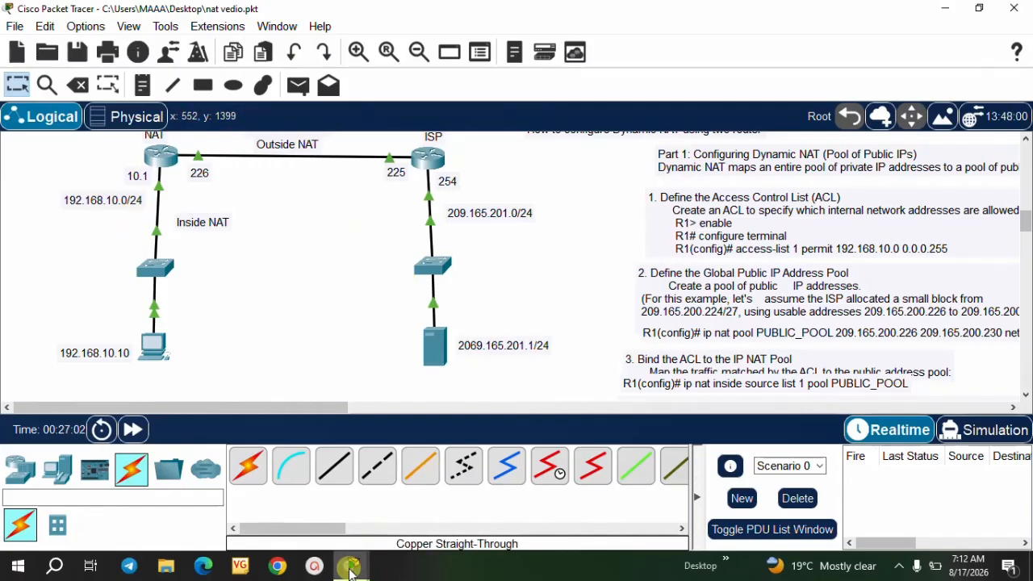
{"action": "mouse_move", "coordinate": [351, 565]}
{"action": "left_click", "coordinate": [450, 523]}
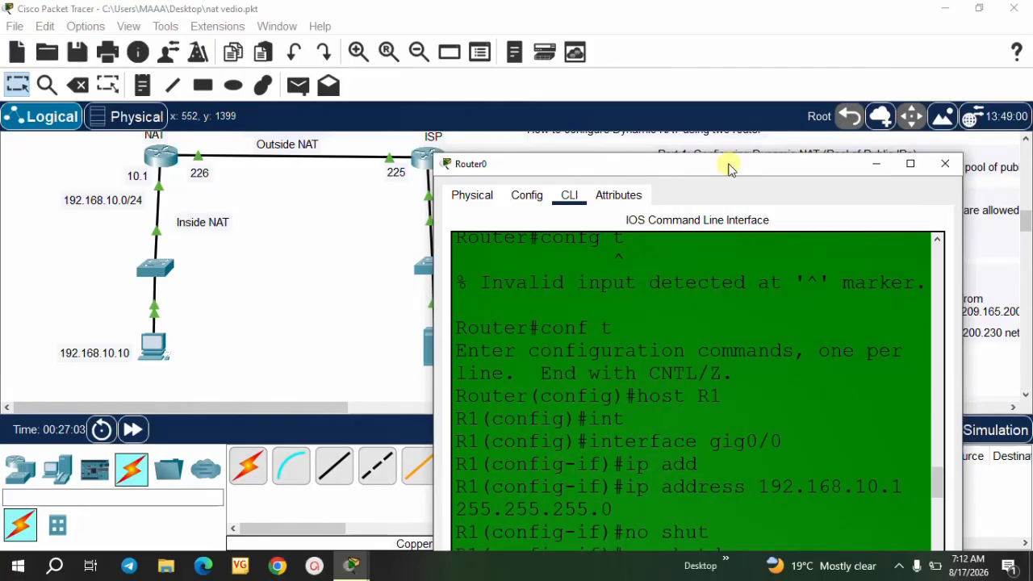
{"action": "left_click_drag", "start_coordinate": [728, 166], "coordinate": [564, 17]}
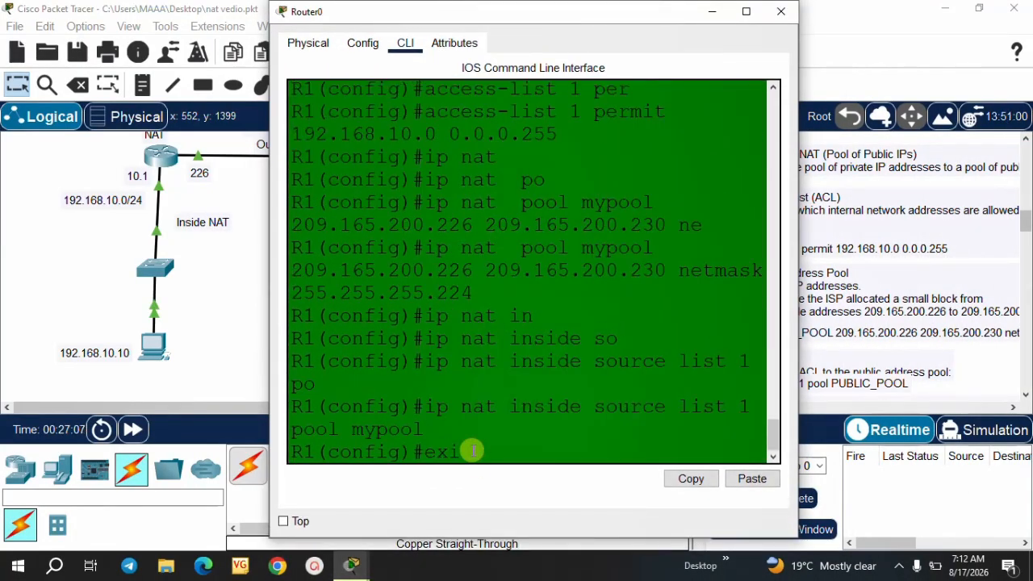
Leave global configuration mode on R1 and re-enter it from privileged mode with "conf t"
{"action": "type", "text": "t"}
{"action": "key", "text": "Return"}
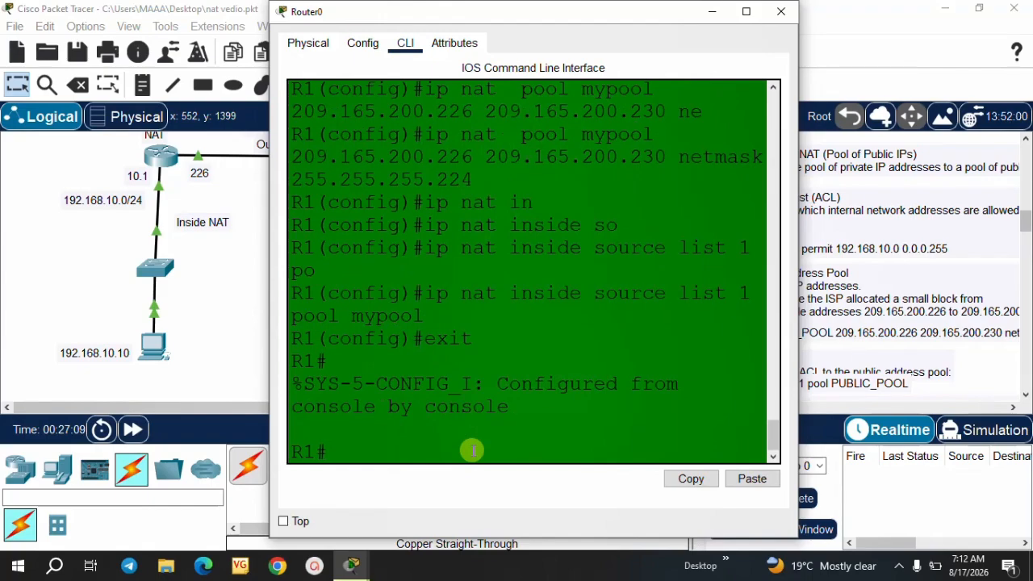
{"action": "type", "text": "con "}
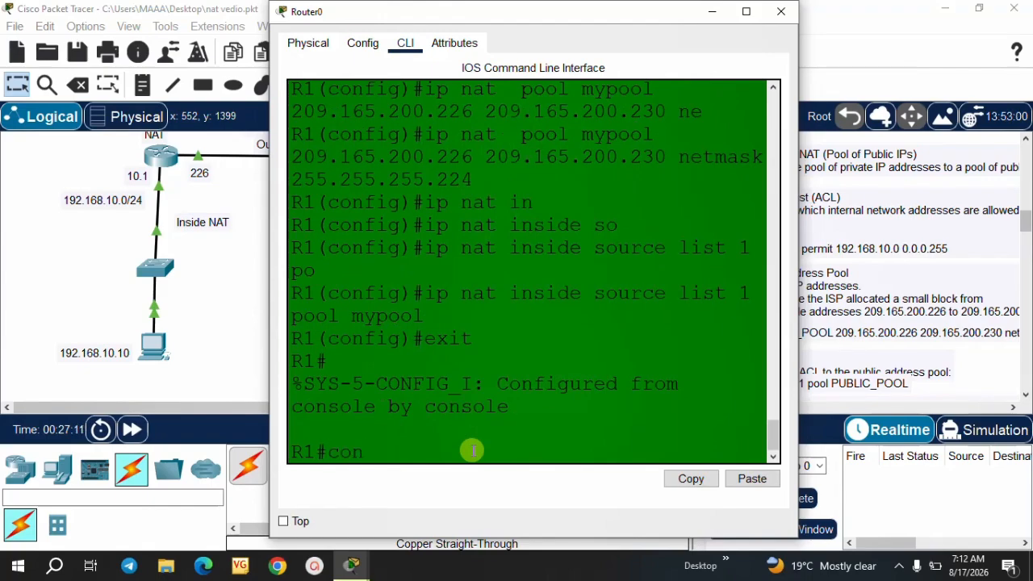
{"action": "type", "text": "f"}
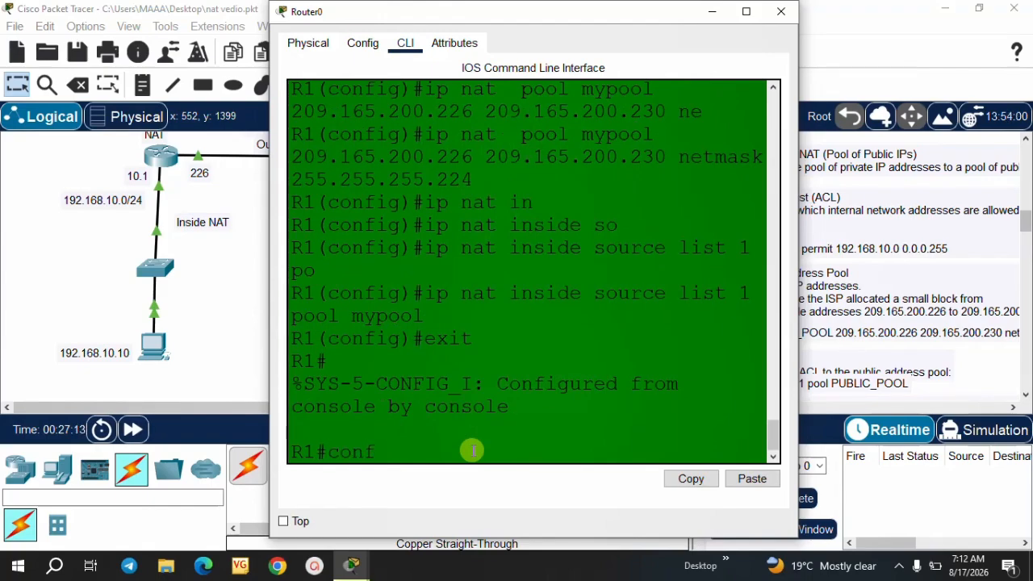
{"action": "type", "text": " t"}
{"action": "key", "text": "Return"}
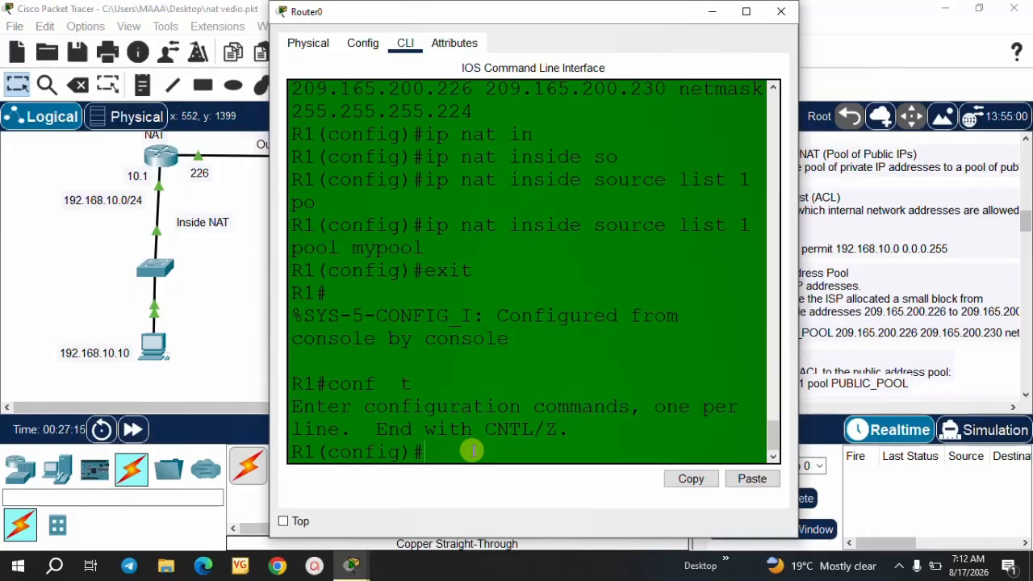
Mark R1's interface gig0/0 as "ip nat inside" and return to global configuration mode
{"action": "type", "text": "int"}
{"action": "key", "text": "Tab"}
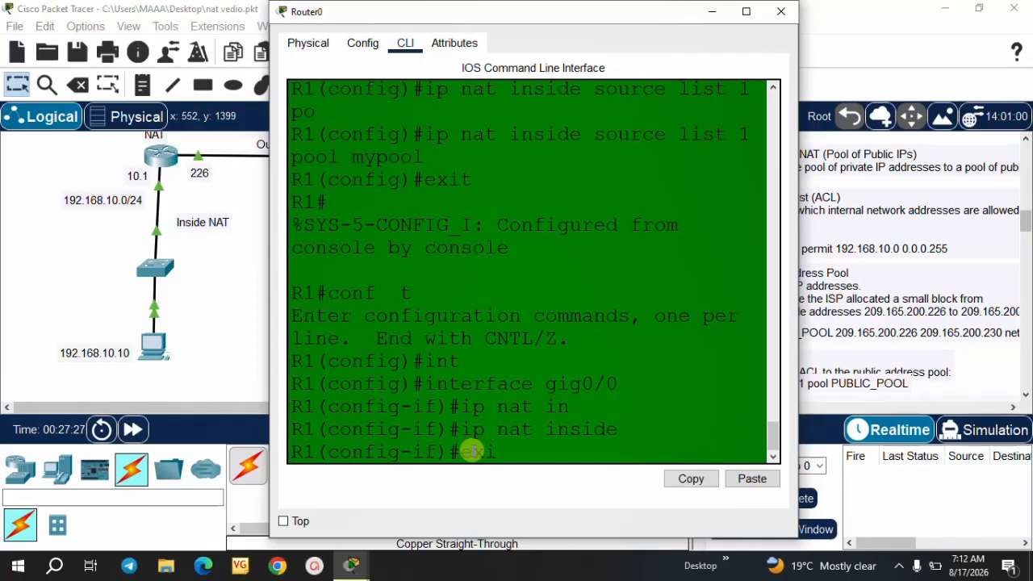
{"action": "type", "text": "t"}
{"action": "key", "text": "Return"}
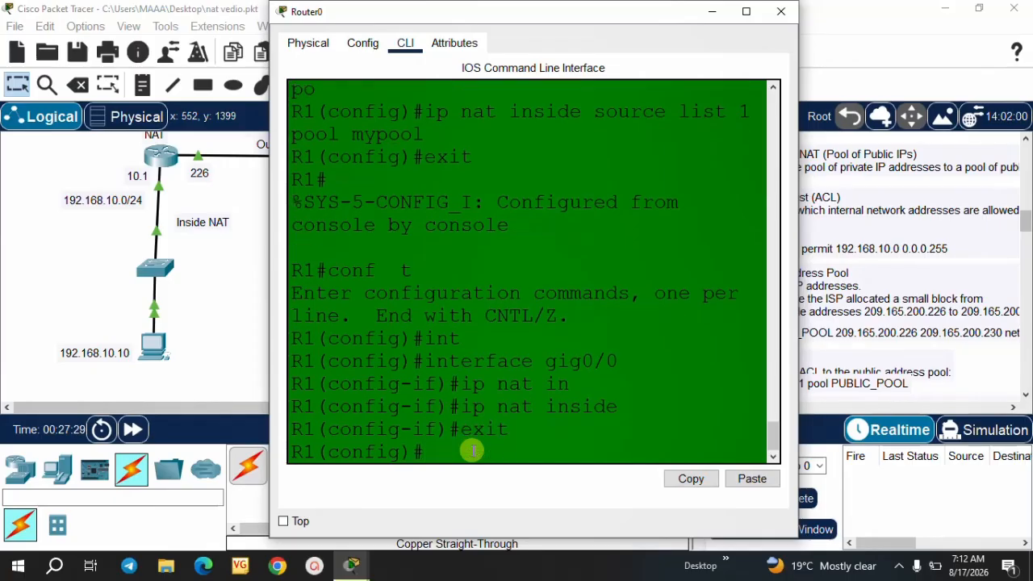
Mark R1's interface gig0/1 as "ip nat outside" and return to global configuration mode
{"action": "type", "text": "int"}
{"action": "key", "text": "Tab"}
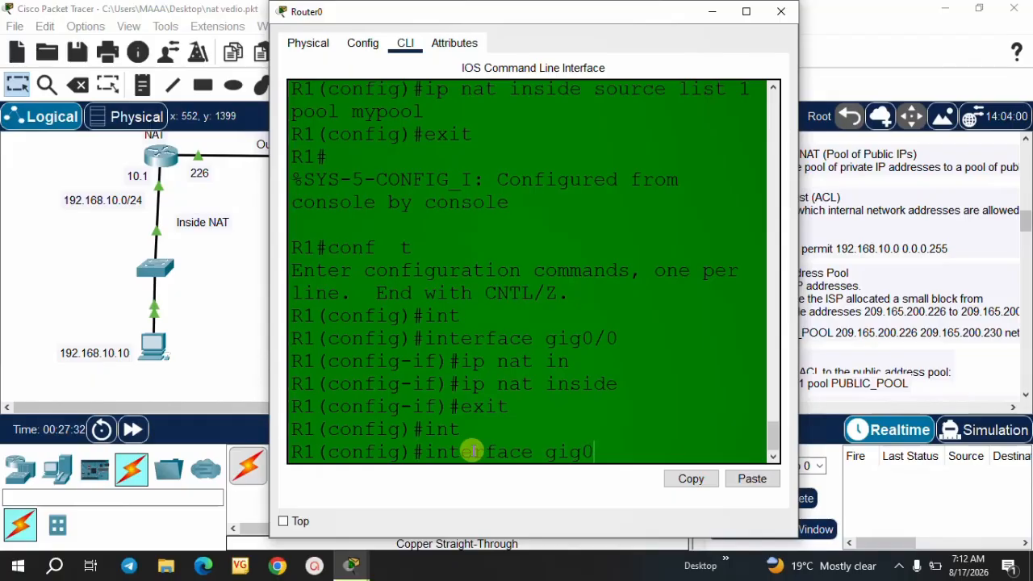
{"action": "key", "text": "Return"}
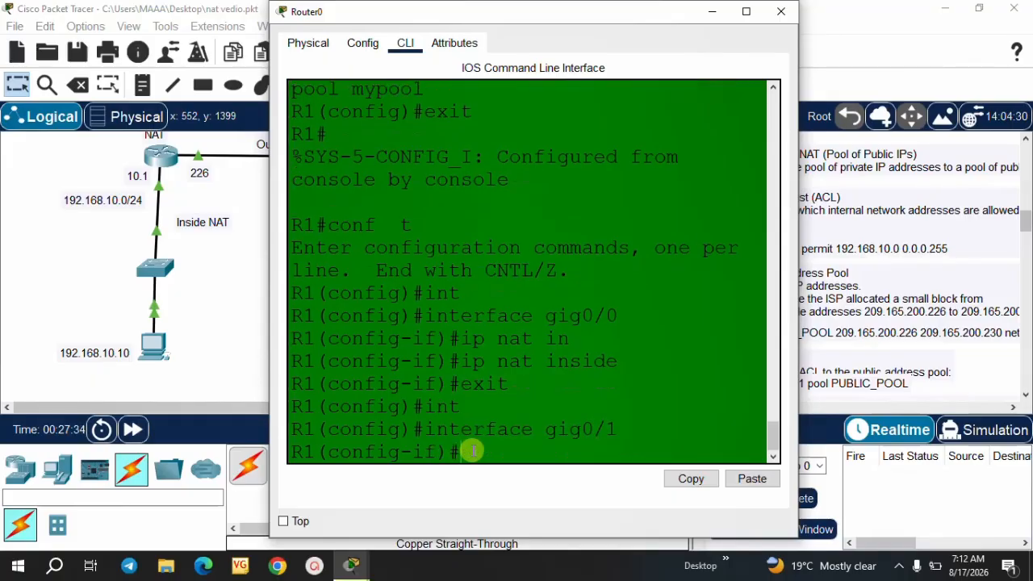
{"action": "type", "text": "ip nat"}
{"action": "key", "text": "Tab"}
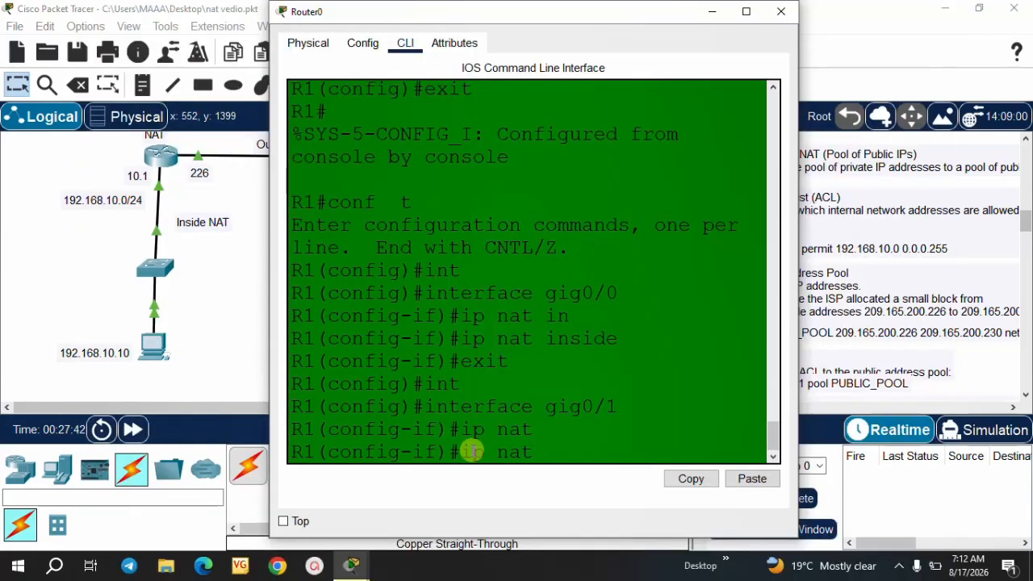
{"action": "type", "text": "out"}
{"action": "key", "text": "Tab"}
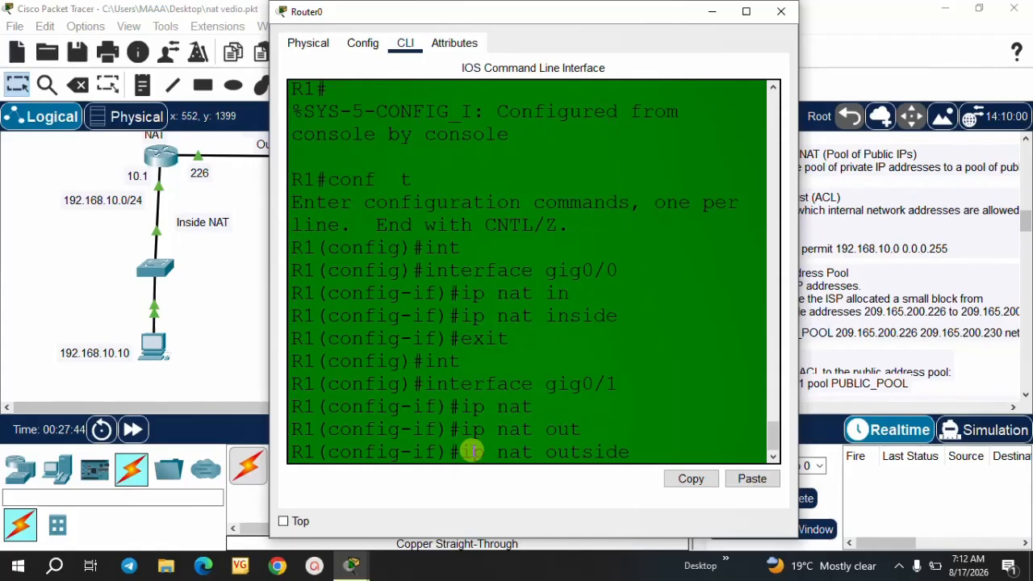
{"action": "key", "text": "Return"}
{"action": "type", "text": "exi"}
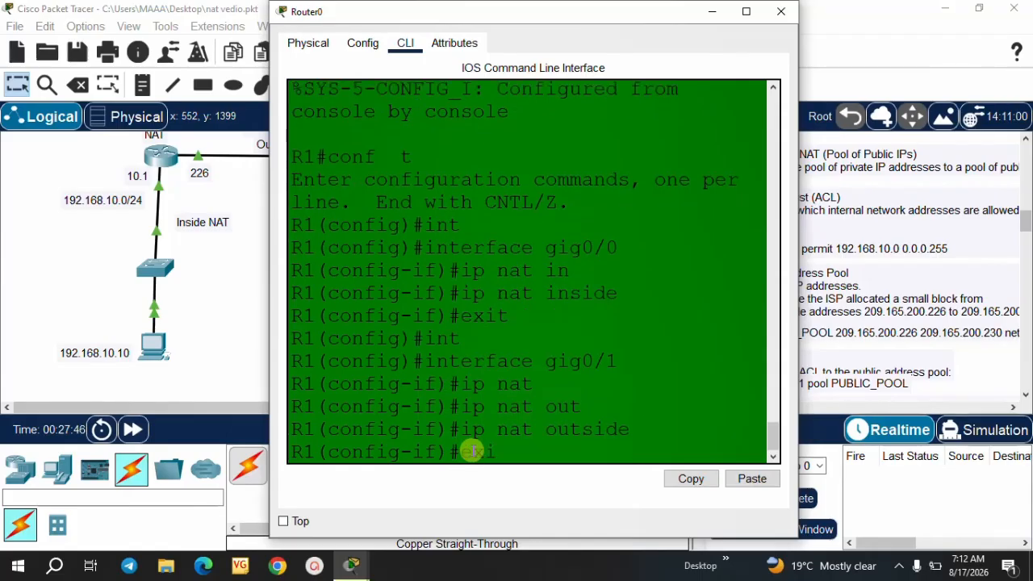
{"action": "type", "text": "t"}
{"action": "key", "text": "Return"}
{"action": "key", "text": "Return"}
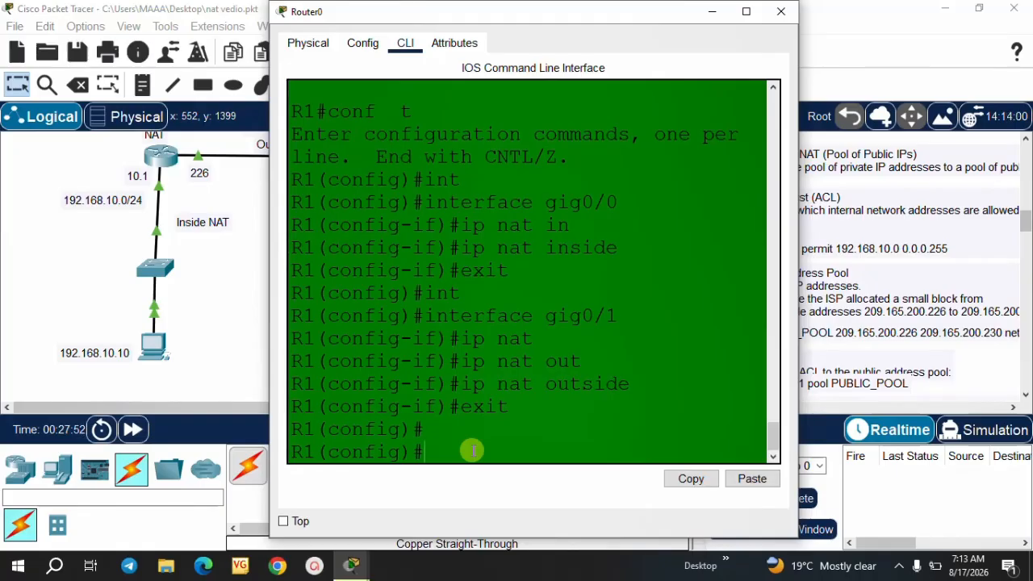
Exit to privileged mode on R1 and save the running configuration with "wr"
{"action": "type", "text": "exit"}
{"action": "key", "text": "Return"}
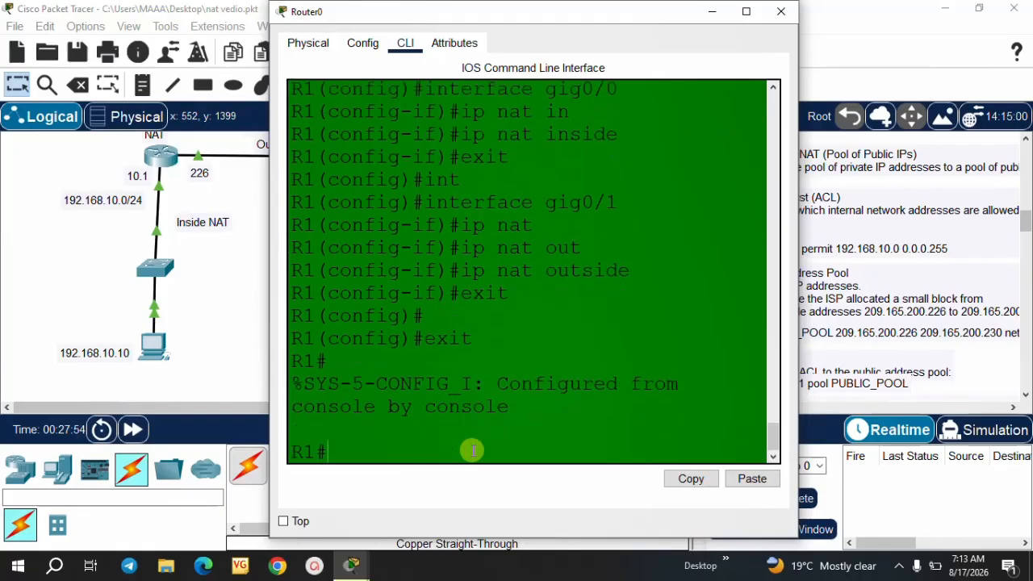
{"action": "type", "text": "wr"}
{"action": "key", "text": "Return"}
{"action": "key", "text": "Return"}
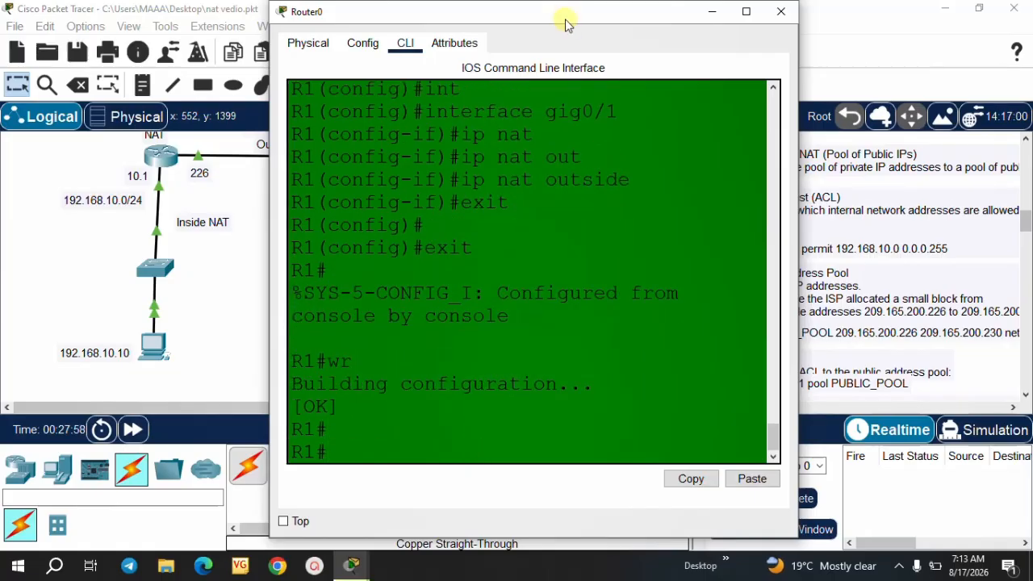
On R1's command line, list the "show ip" options and run "show ip nat translations" to check the translation table
{"action": "left_click_drag", "start_coordinate": [565, 17], "coordinate": [547, 398]}
{"action": "left_click", "coordinate": [561, 316]}
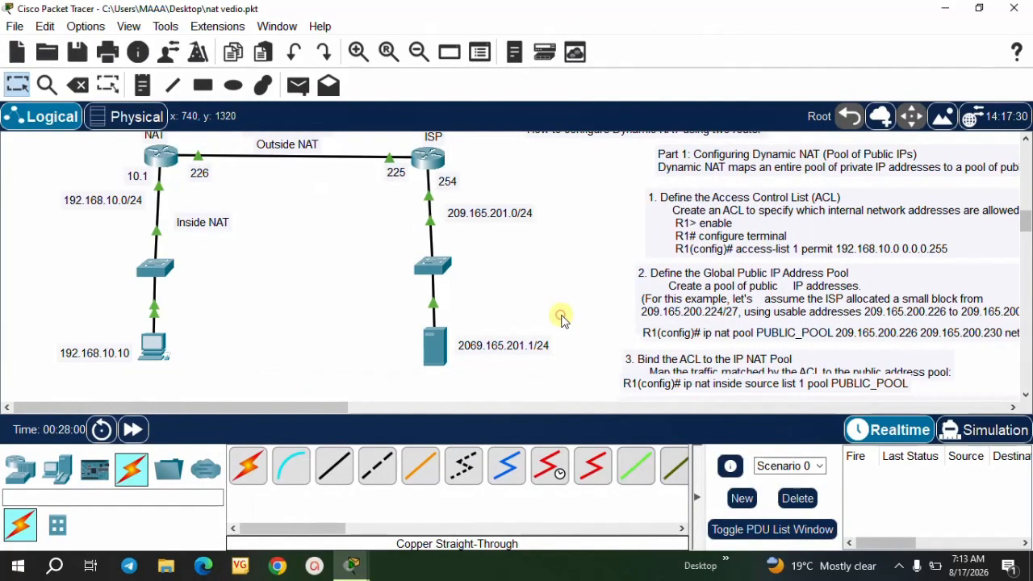
{"action": "mouse_move", "coordinate": [1025, 219]}
{"action": "left_mouse_down"}
{"action": "mouse_move", "coordinate": [1026, 273]}
{"action": "mouse_move", "coordinate": [1026, 200]}
{"action": "mouse_move", "coordinate": [1027, 221]}
{"action": "left_mouse_up"}
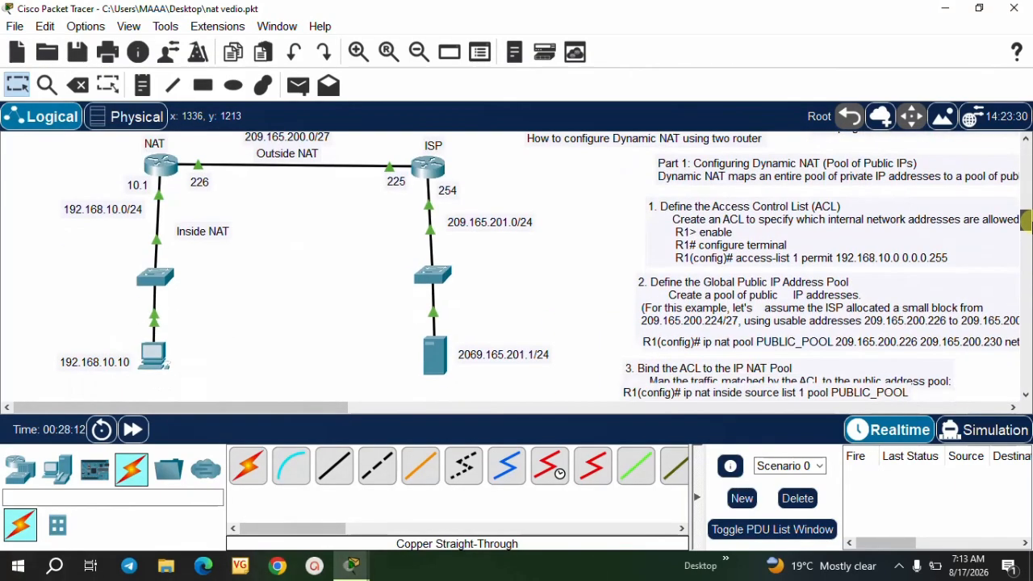
{"action": "left_click", "coordinate": [159, 173]}
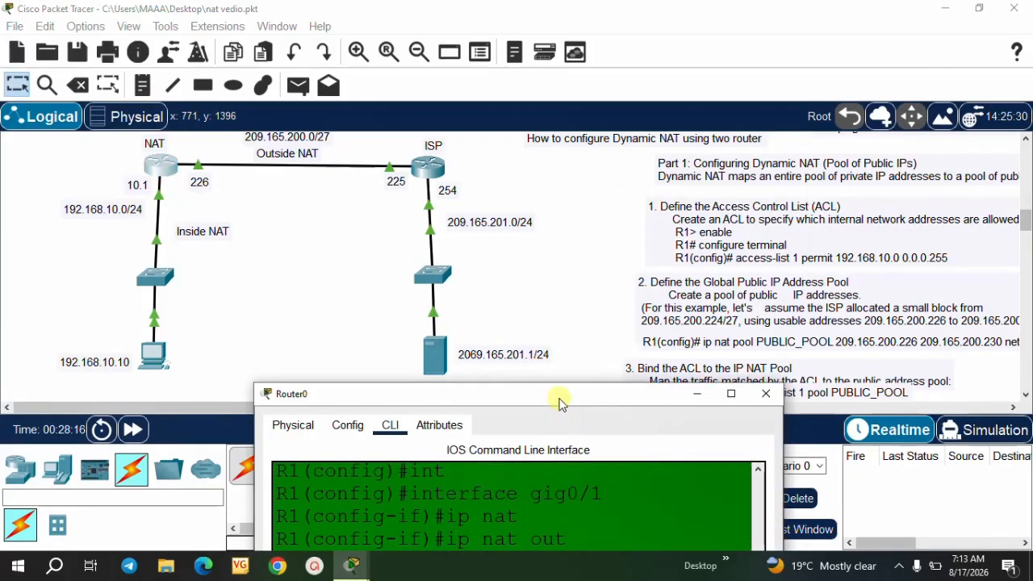
{"action": "left_click_drag", "start_coordinate": [558, 397], "coordinate": [530, 17]}
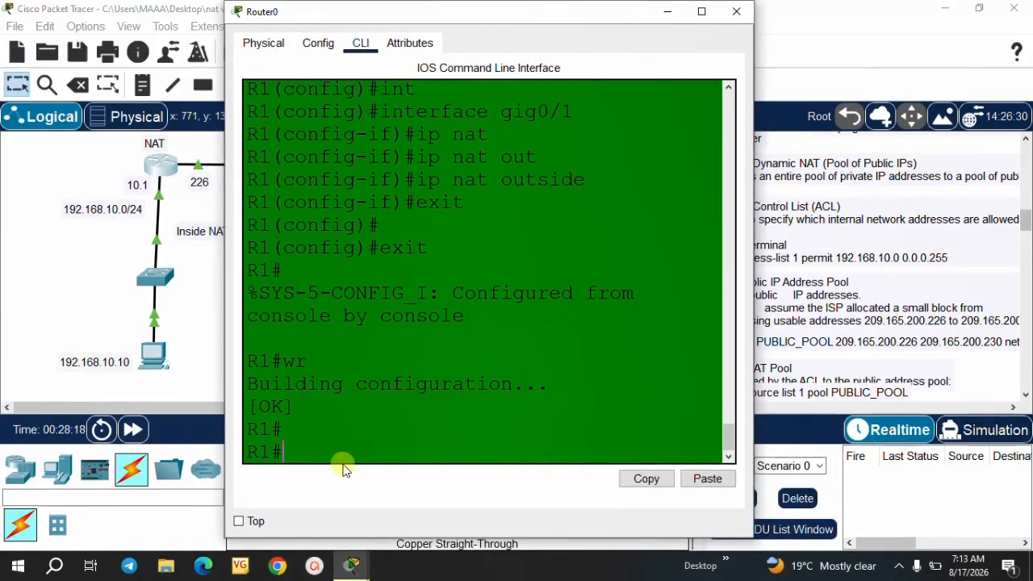
{"action": "type", "text": "sh"}
{"action": "key", "text": "Tab"}
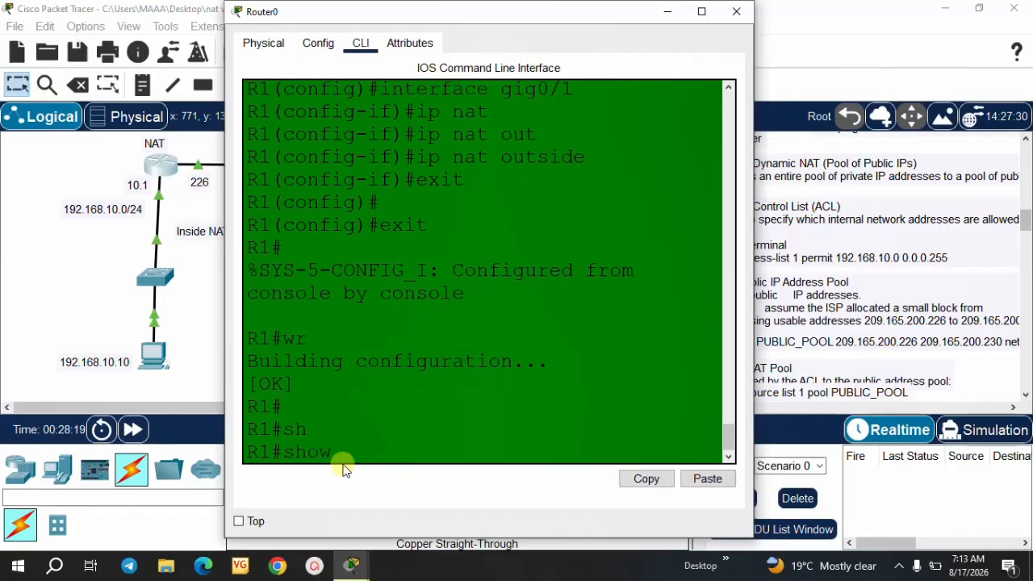
{"action": "type", "text": "ip ?"}
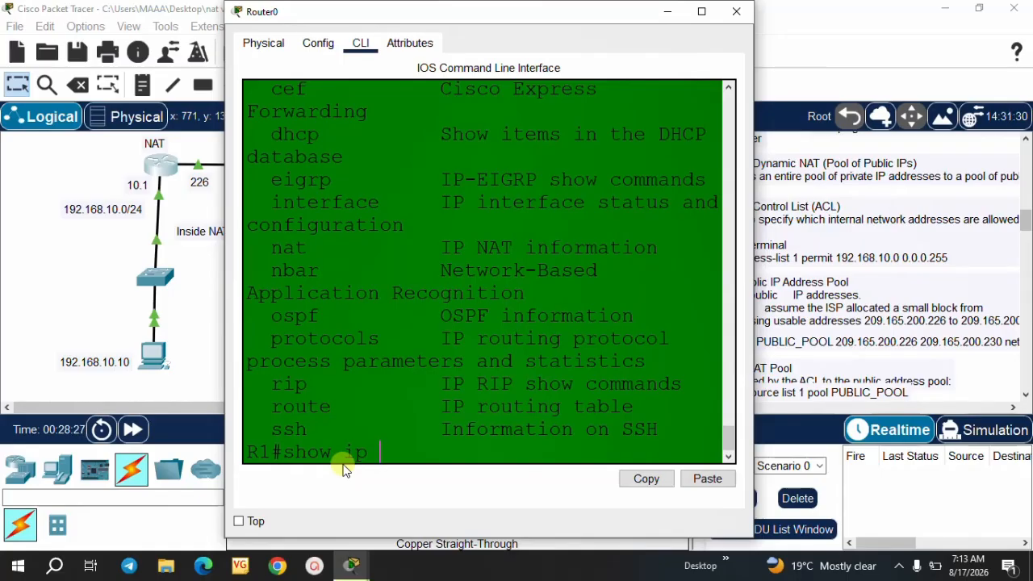
{"action": "type", "text": "nat tra"}
{"action": "key", "text": "Tab"}
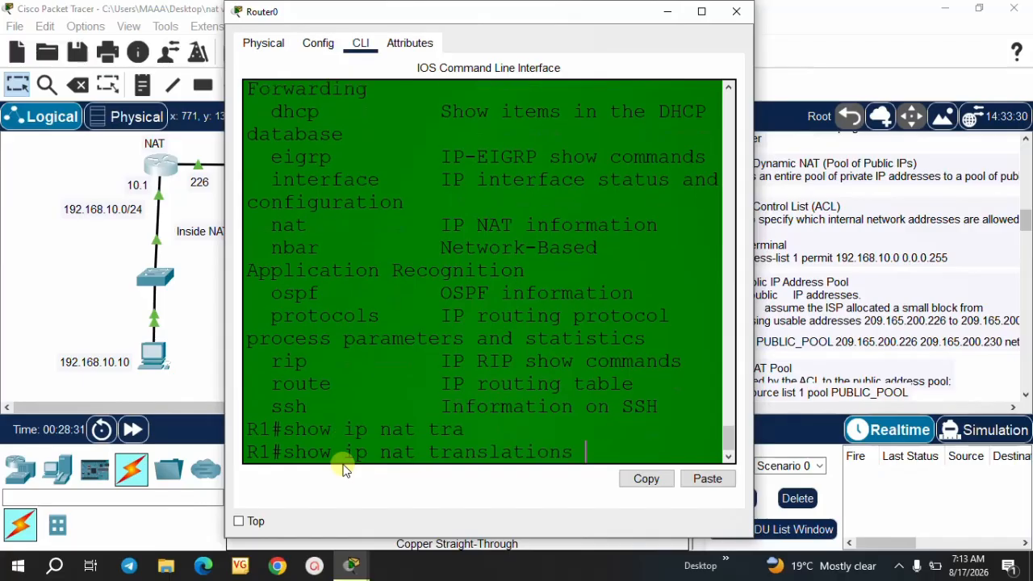
{"action": "key", "text": "Return"}
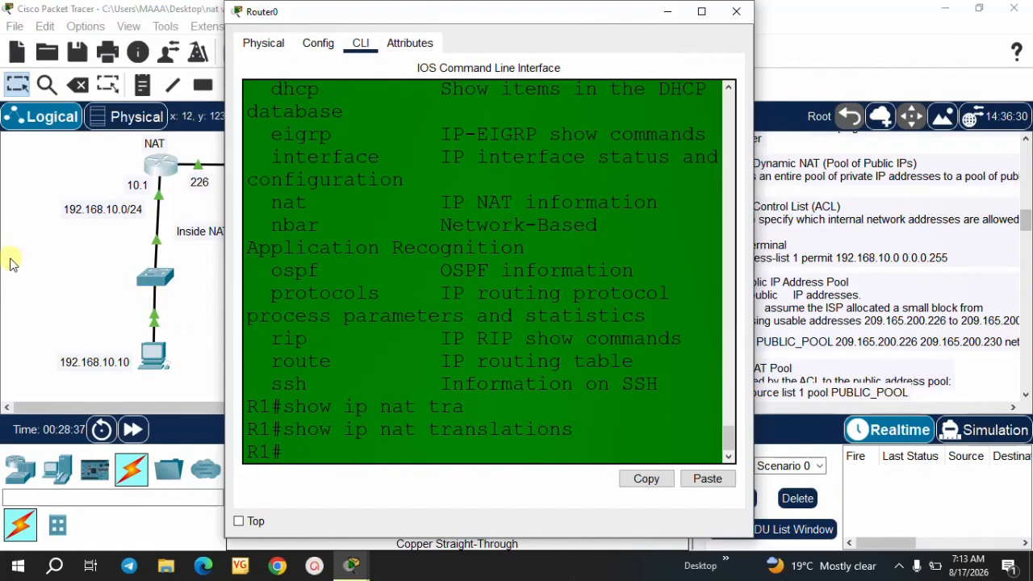
Open the command prompt of the PC at 192.168.10.10 and ping the server at 209.165.201.1
{"action": "left_click", "coordinate": [40, 291]}
{"action": "left_click", "coordinate": [159, 359]}
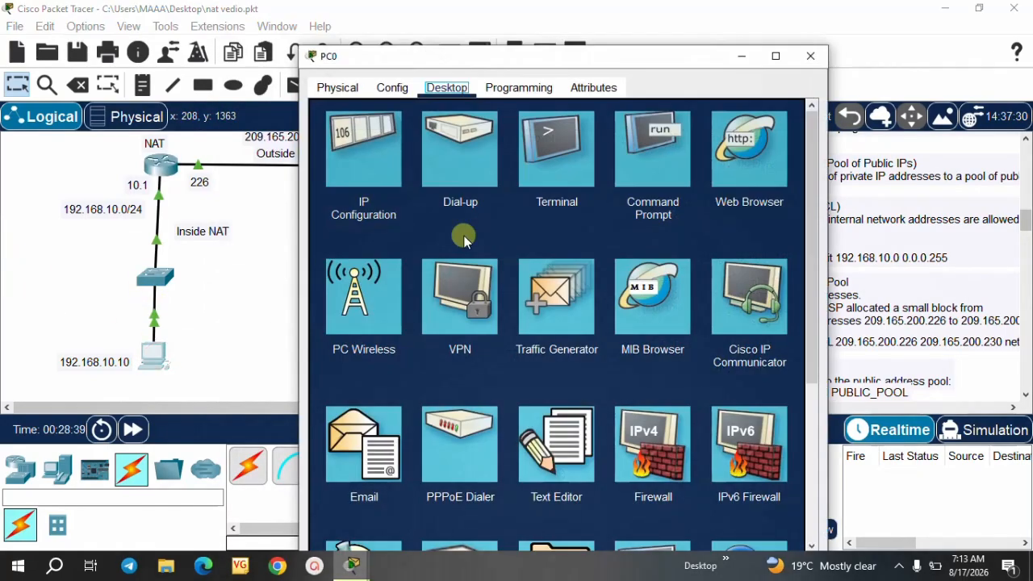
{"action": "left_click", "coordinate": [675, 154]}
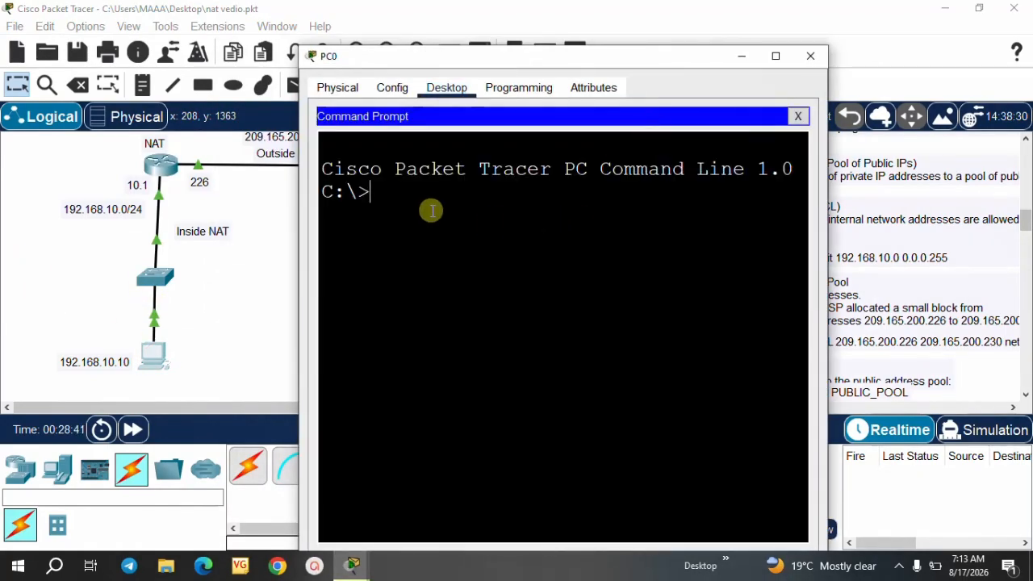
{"action": "type", "text": "ping"}
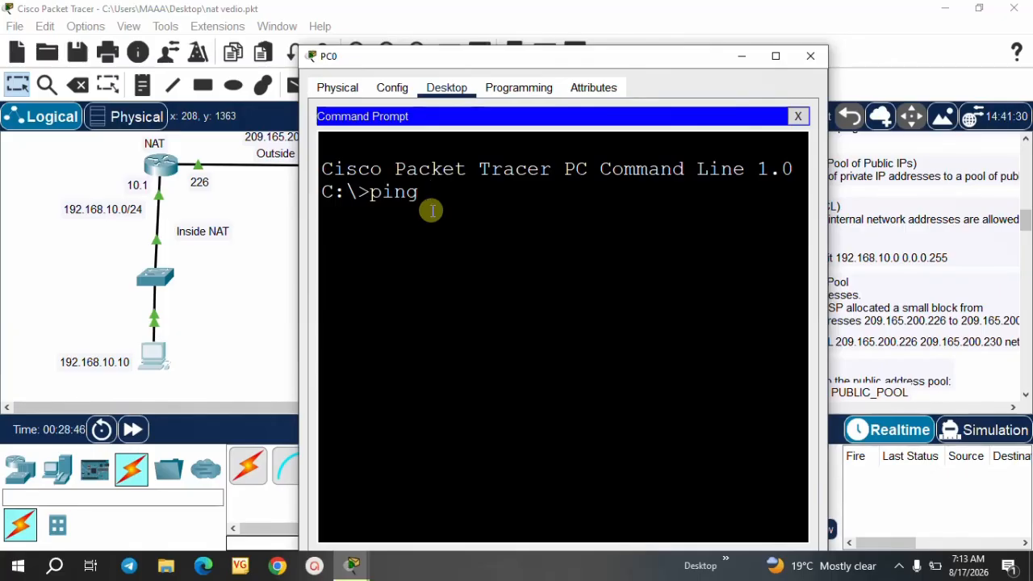
{"action": "type", "text": "09.165"}
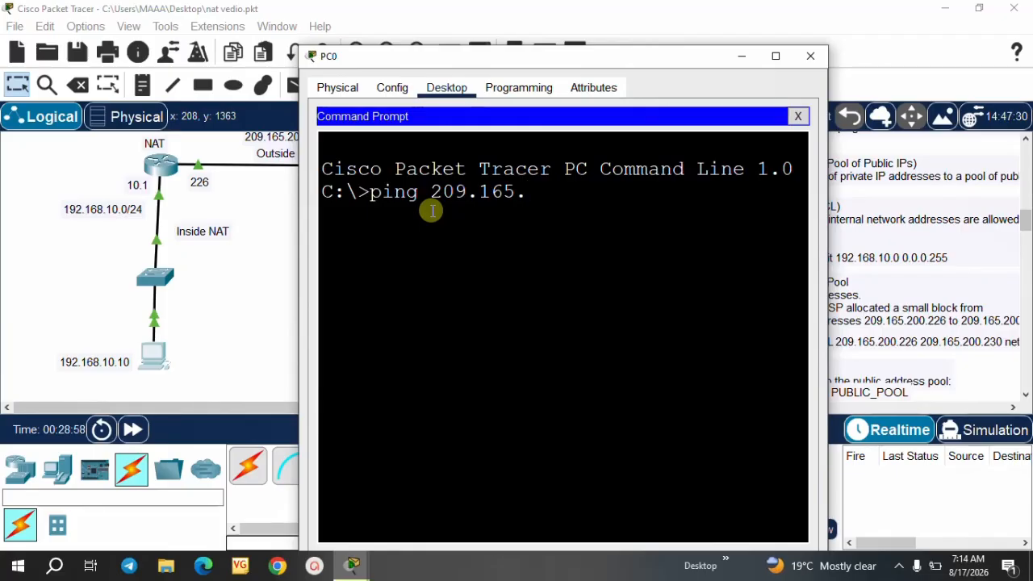
{"action": "type", "text": ".201.1"}
{"action": "key", "text": "Return"}
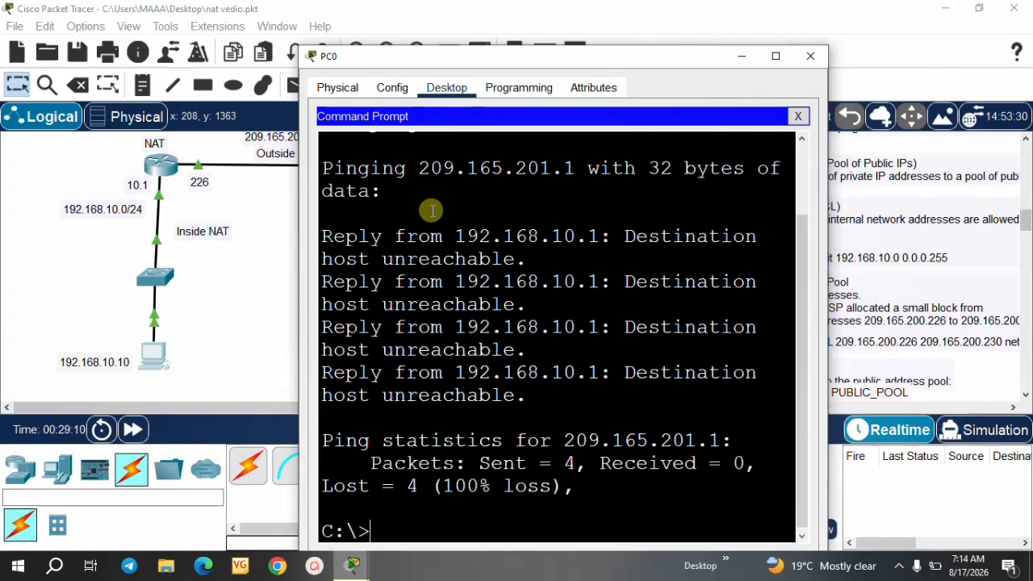
Ping the ISP router's outside address 209.165.200.225 from the PC
{"action": "key", "text": "Up"}
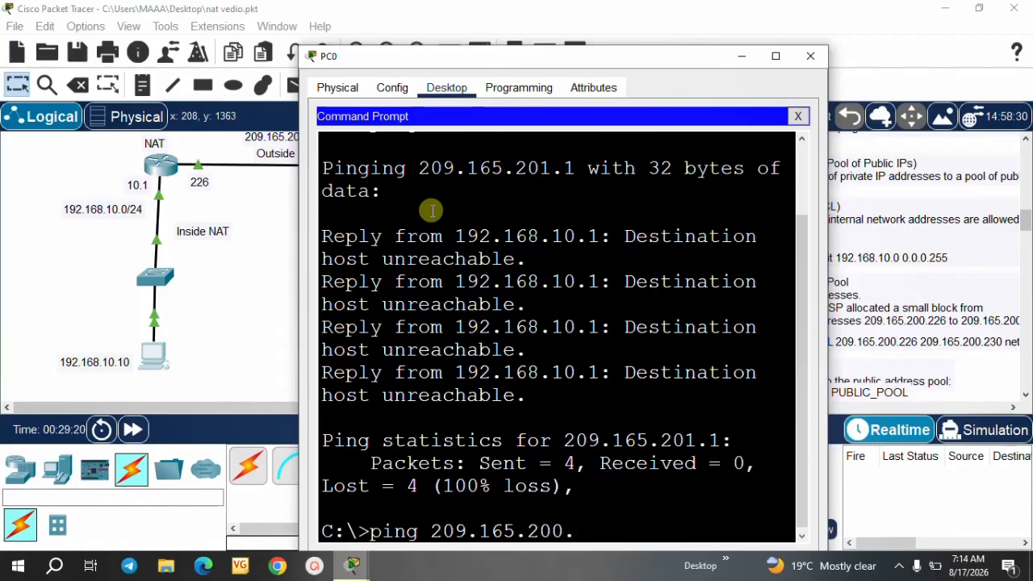
{"action": "type", "text": "25"}
{"action": "key", "text": "Return"}
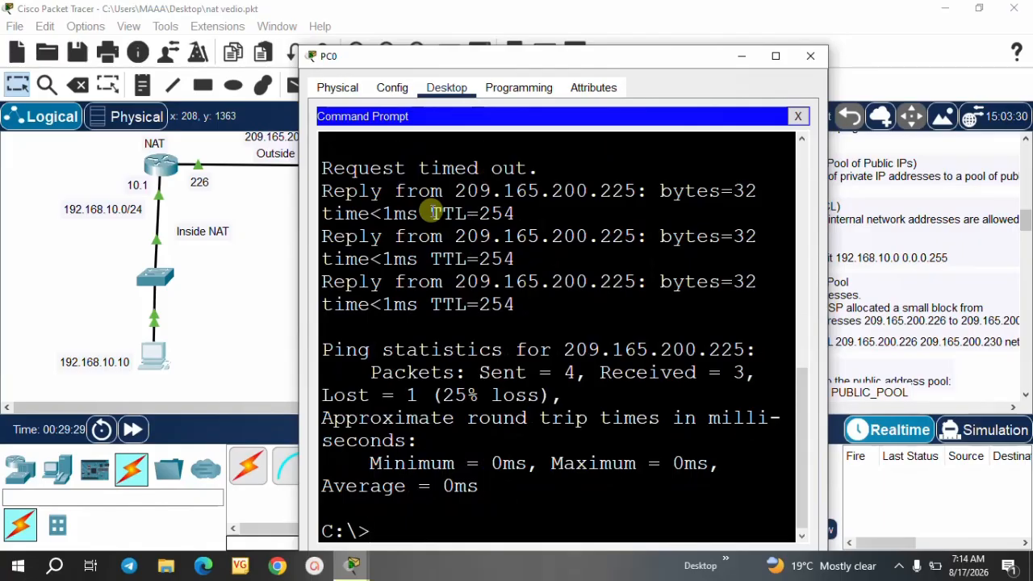
Repeat the ping from the PC to the server at 209.165.201.1
{"action": "key", "text": "Up"}
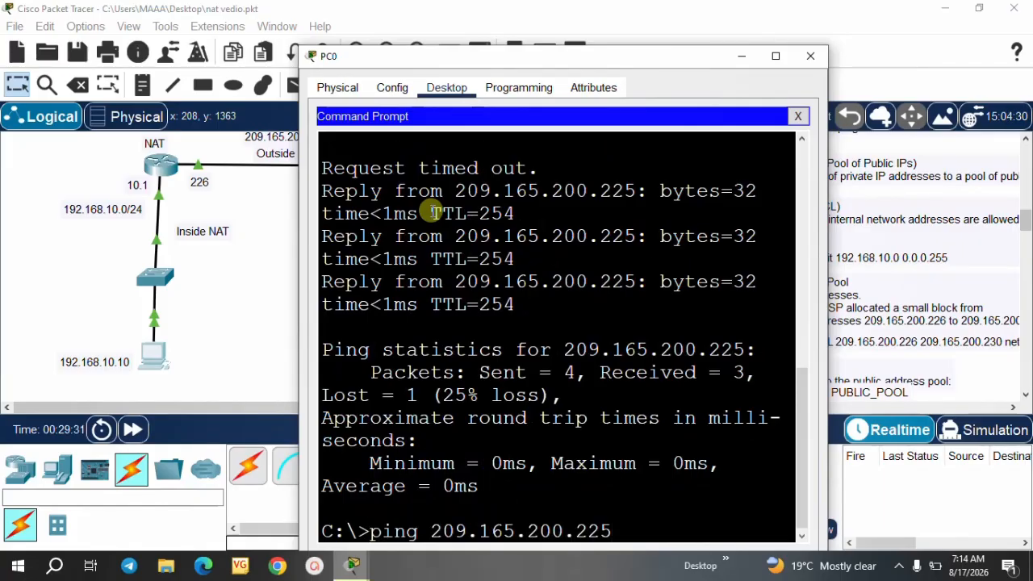
{"action": "key", "text": "BackSpace"}
{"action": "key", "text": "BackSpace"}
{"action": "key", "text": "BackSpace"}
{"action": "key", "text": "BackSpace"}
{"action": "key", "text": "BackSpace"}
{"action": "type", "text": "1.1"}
{"action": "key", "text": "Up"}
{"action": "key", "text": "Down"}
{"action": "key", "text": "Return"}
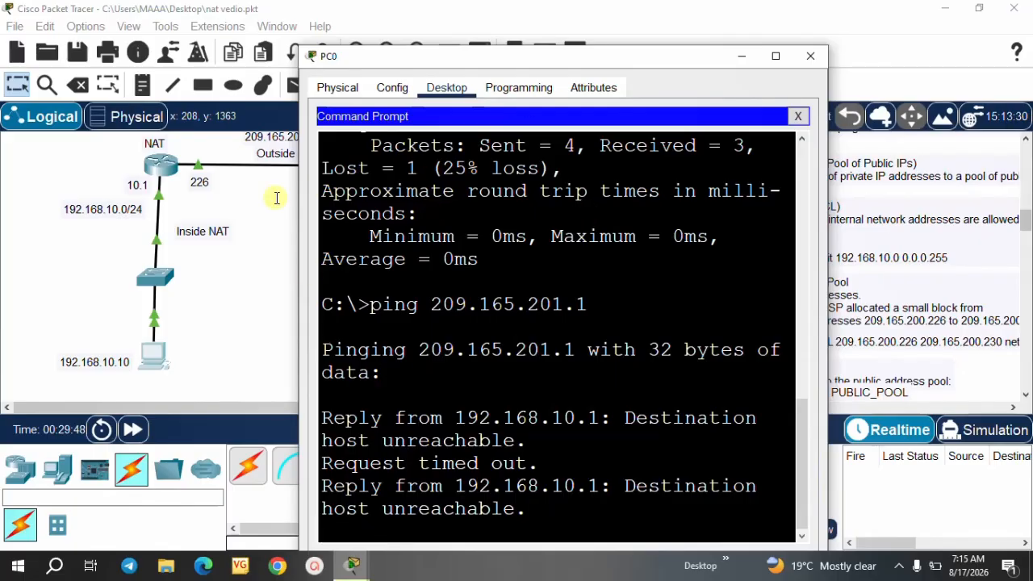
{"action": "left_click", "coordinate": [272, 254]}
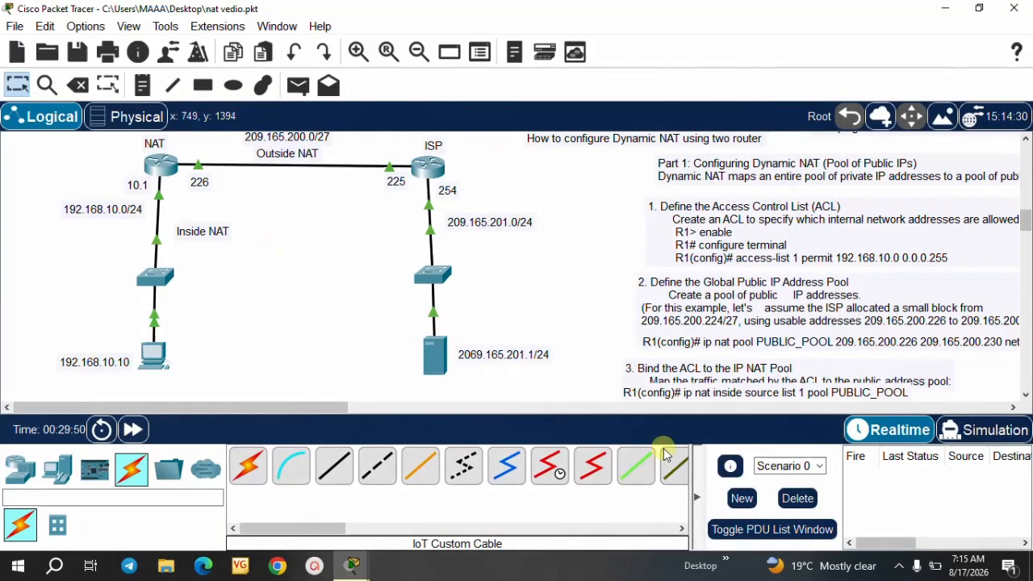
{"action": "left_click", "coordinate": [315, 566]}
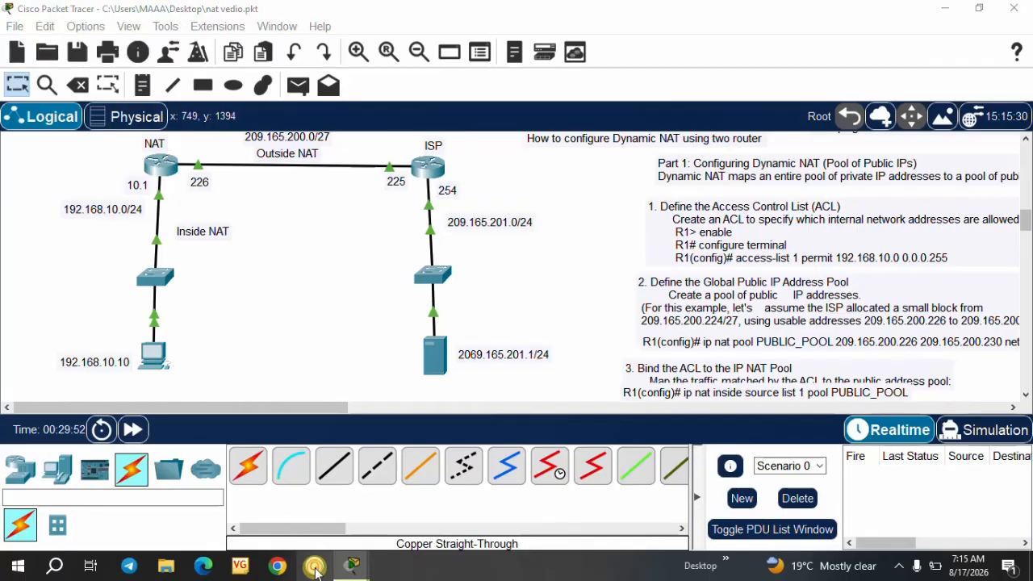
{"action": "left_click", "coordinate": [928, 543]}
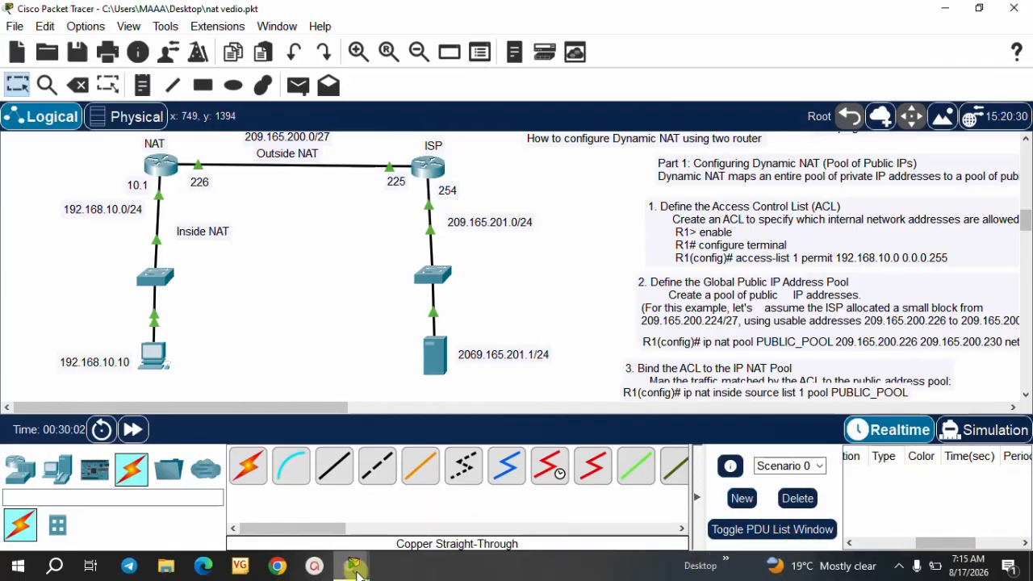
{"action": "left_click", "coordinate": [946, 8]}
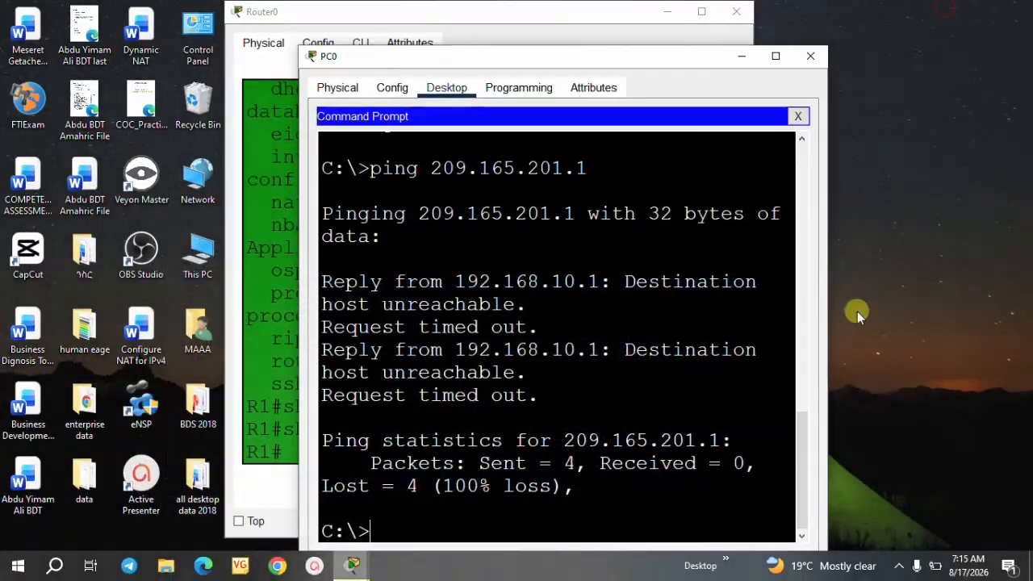
{"action": "left_click", "coordinate": [899, 565]}
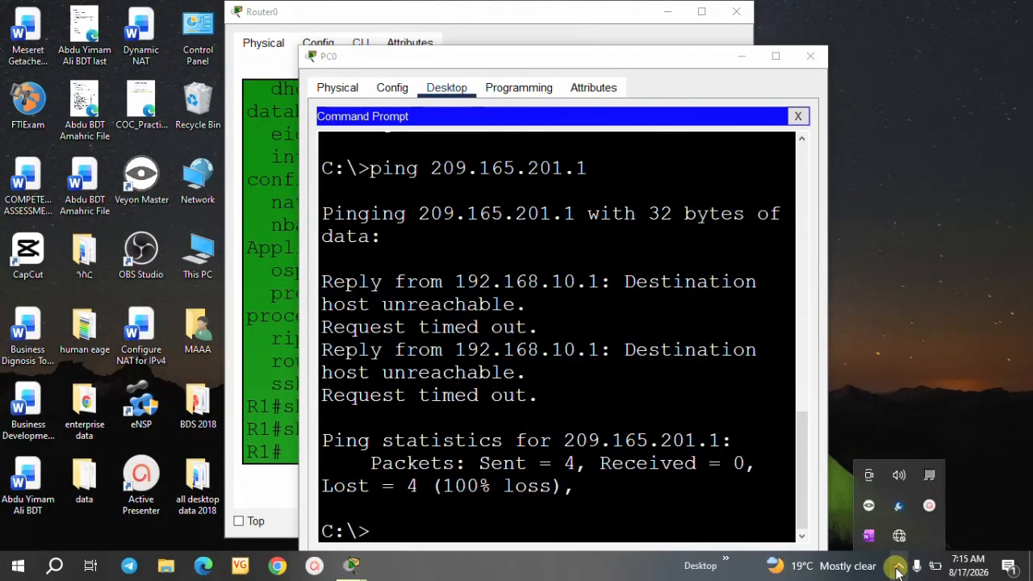
{"action": "left_click", "coordinate": [928, 507]}
{"action": "left_click", "coordinate": [917, 507]}
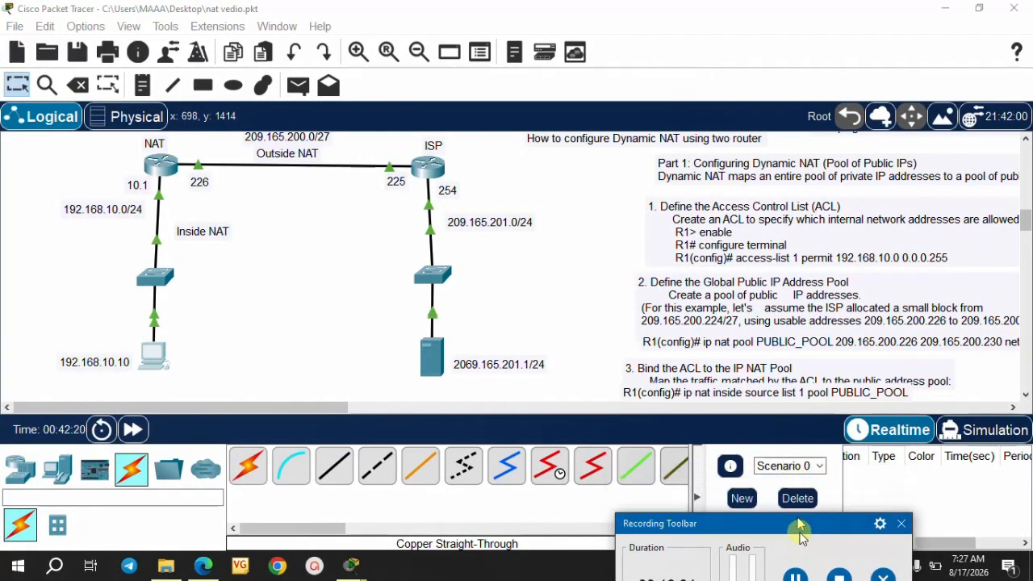
Ping the server at 209.165.201.1 from the command prompt of the PC at 192.168.10.10
{"action": "left_click", "coordinate": [156, 347]}
{"action": "left_click", "coordinate": [153, 347]}
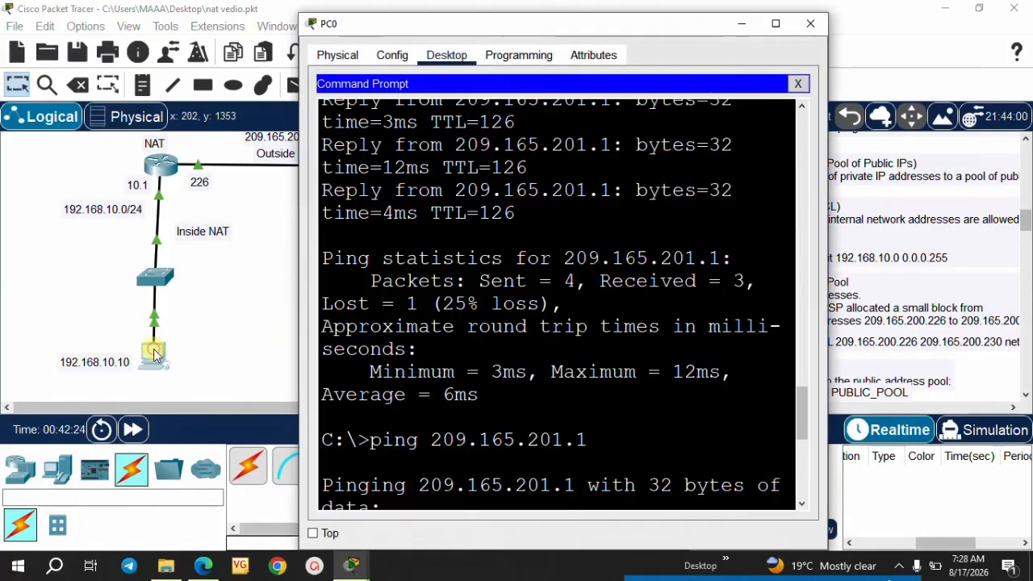
{"action": "scroll", "coordinate": [395, 499], "scroll_direction": "down", "scroll_amount": 1}
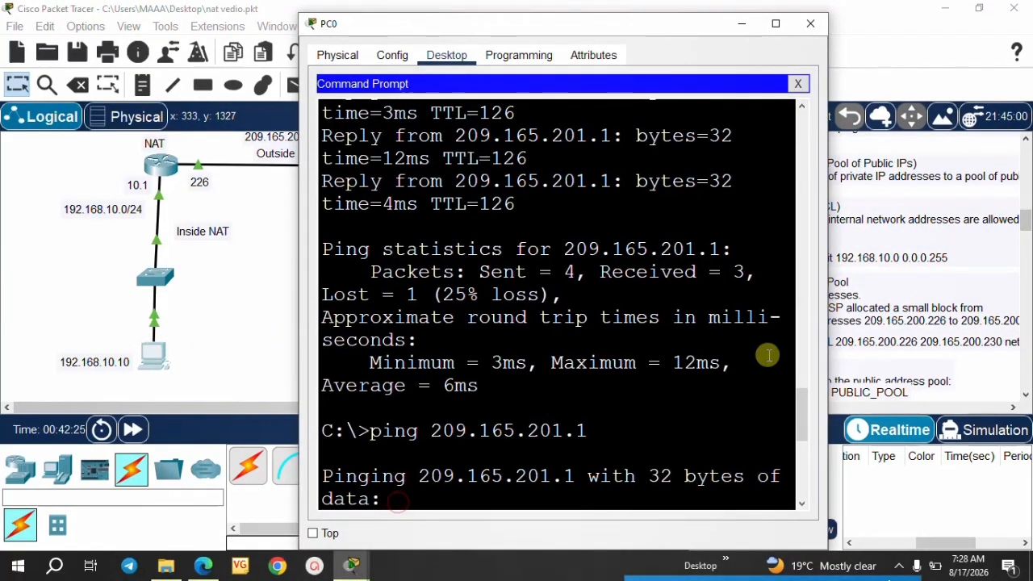
{"action": "scroll", "coordinate": [804, 408], "scroll_direction": "down", "scroll_amount": 1}
{"action": "left_click_drag", "start_coordinate": [805, 408], "coordinate": [784, 532]}
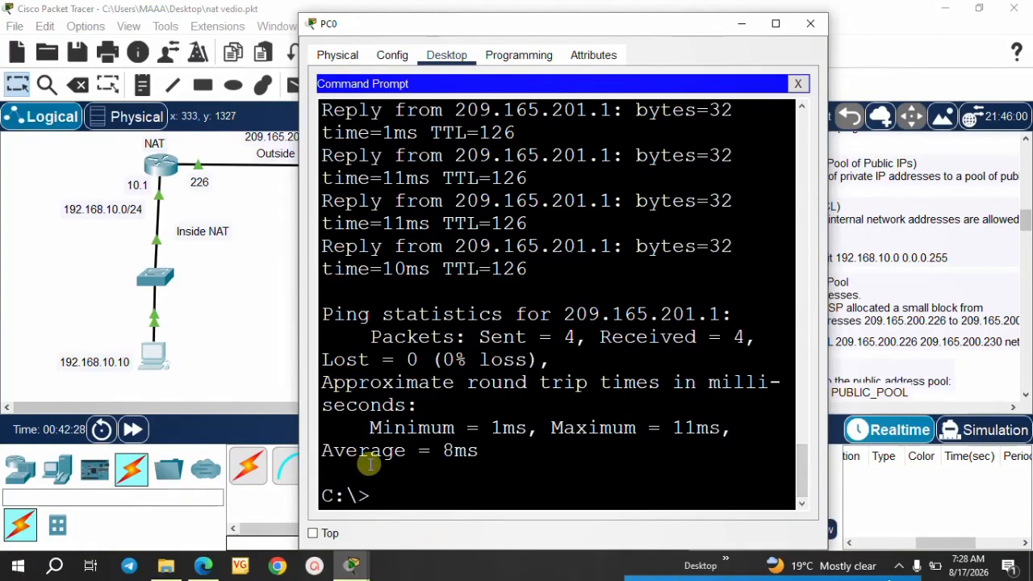
{"action": "key", "text": "Up"}
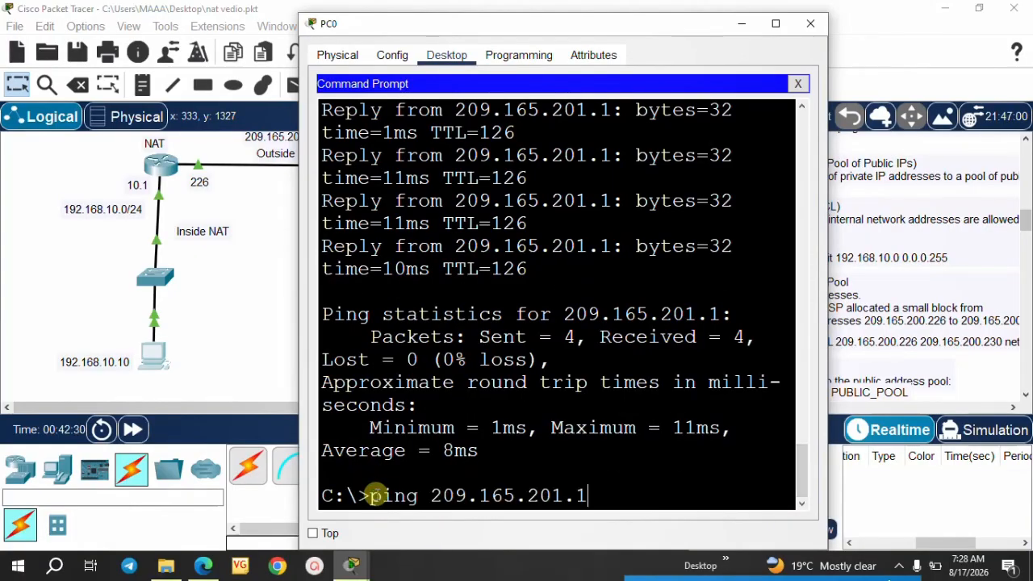
{"action": "key", "text": "Return"}
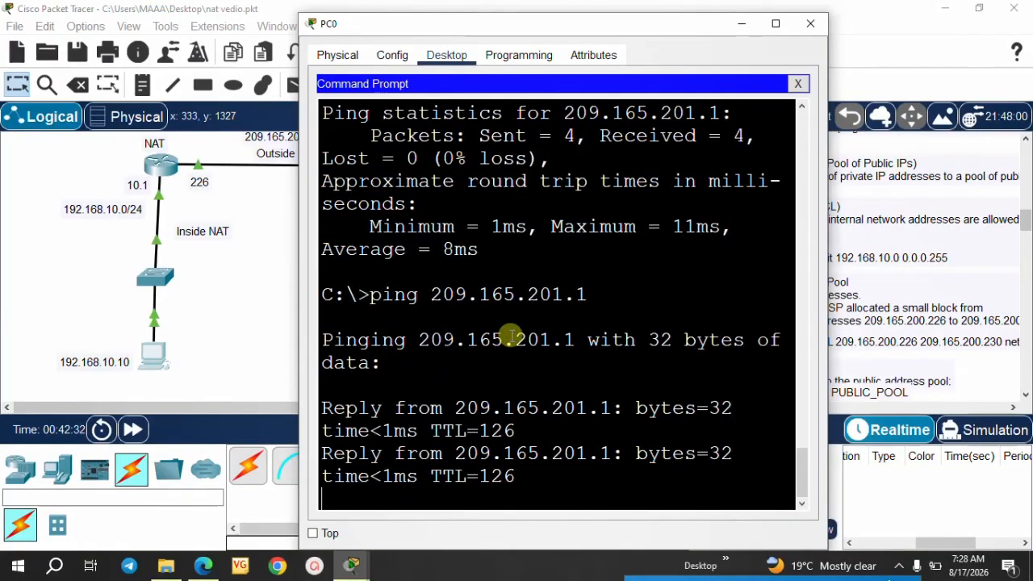
{"action": "left_click", "coordinate": [68, 288]}
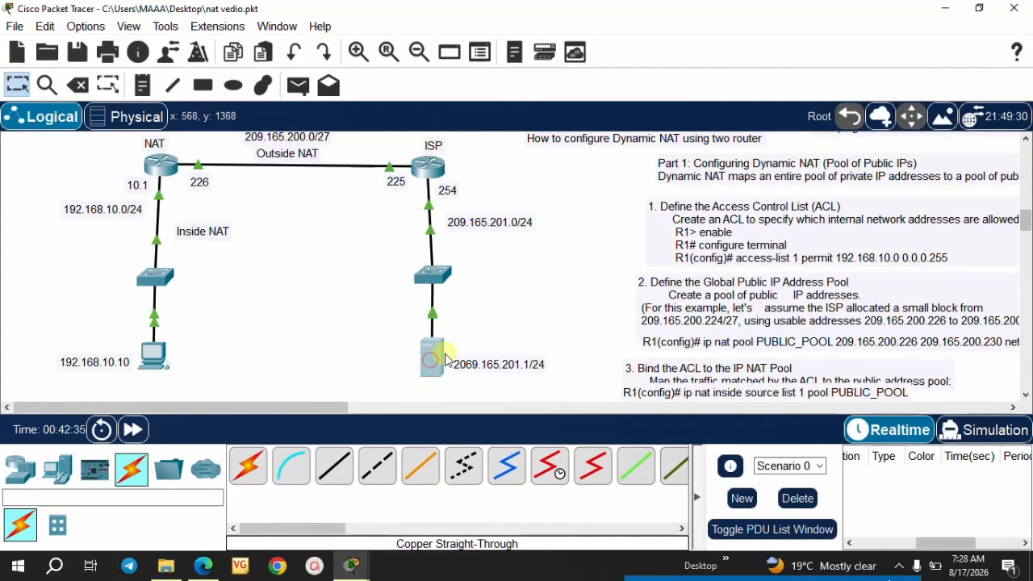
Open the server's IP configuration and check the third octet of its IPv4 address
{"action": "left_click", "coordinate": [431, 357]}
{"action": "left_click", "coordinate": [347, 92]}
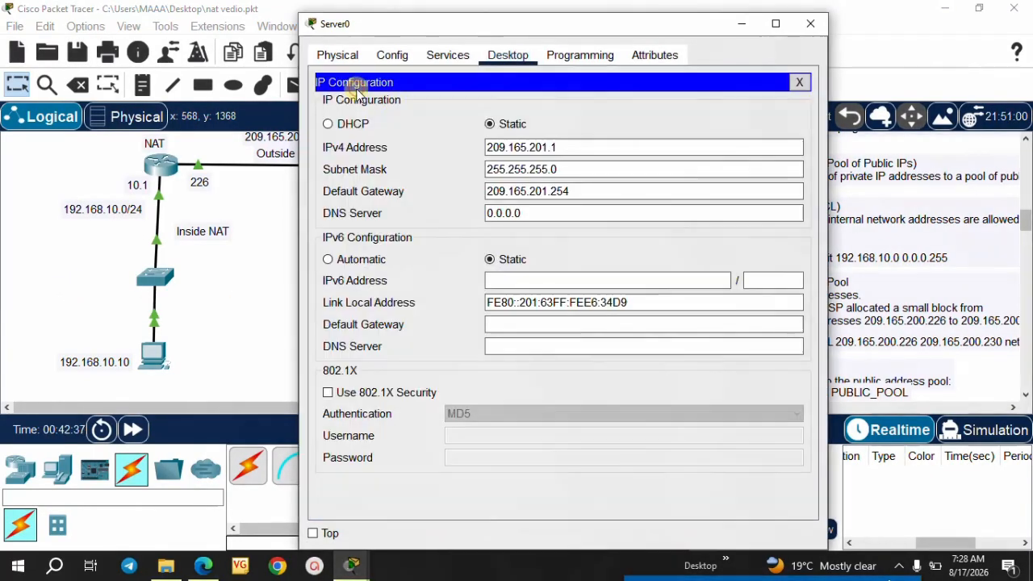
{"action": "double_click", "coordinate": [541, 147]}
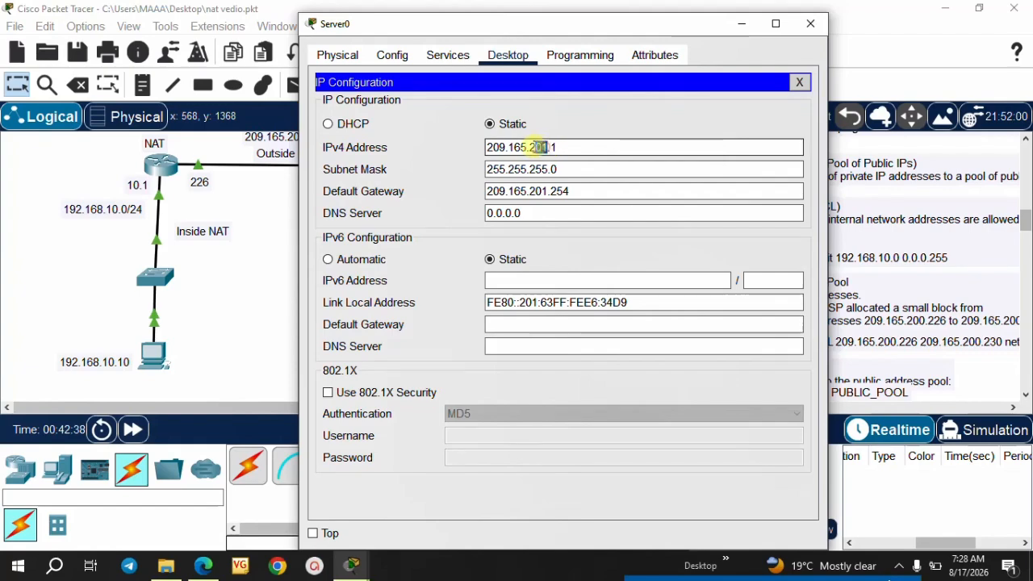
{"action": "left_click_drag", "start_coordinate": [530, 147], "coordinate": [550, 147]}
{"action": "left_click", "coordinate": [545, 147]}
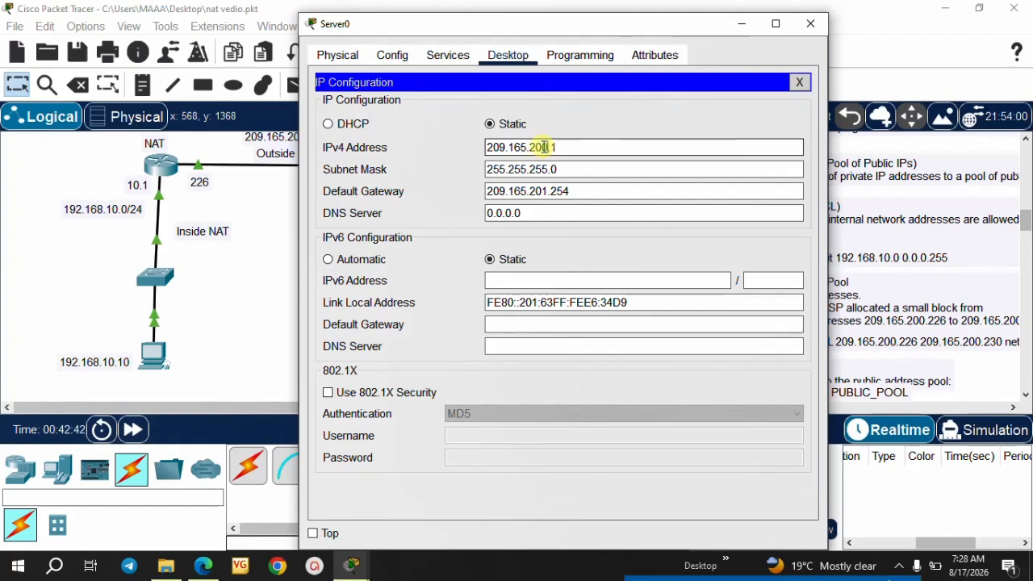
Re-enter the server's IPv4 address as 209.165.201.1 and close the server's window
{"action": "key", "text": "Delete"}
{"action": "type", "text": "0"}
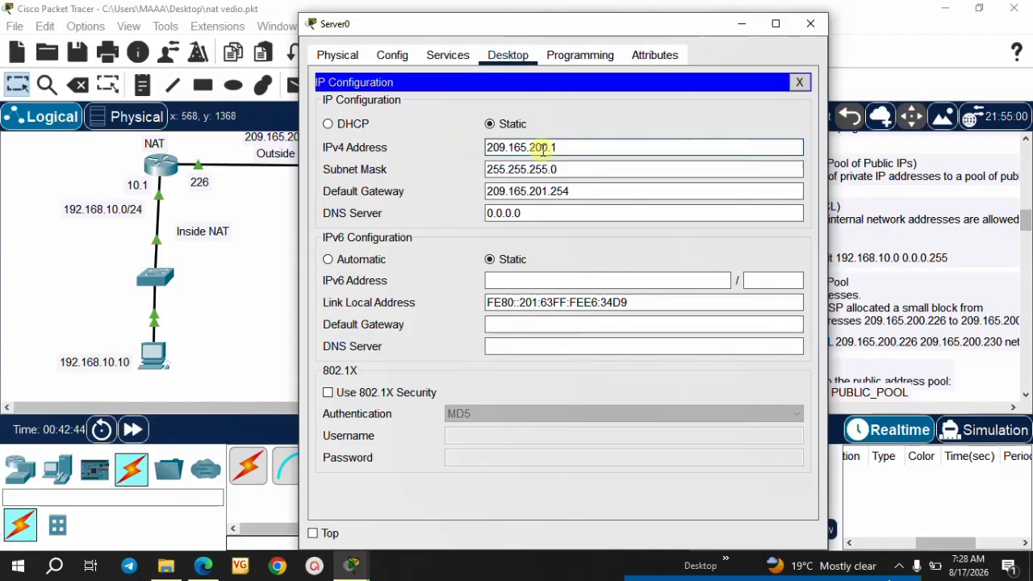
{"action": "key", "text": "Delete"}
{"action": "key", "text": "Delete"}
{"action": "type", "text": ".1"}
{"action": "left_click", "coordinate": [542, 148]}
{"action": "key", "text": "BackSpace"}
{"action": "type", "text": "1"}
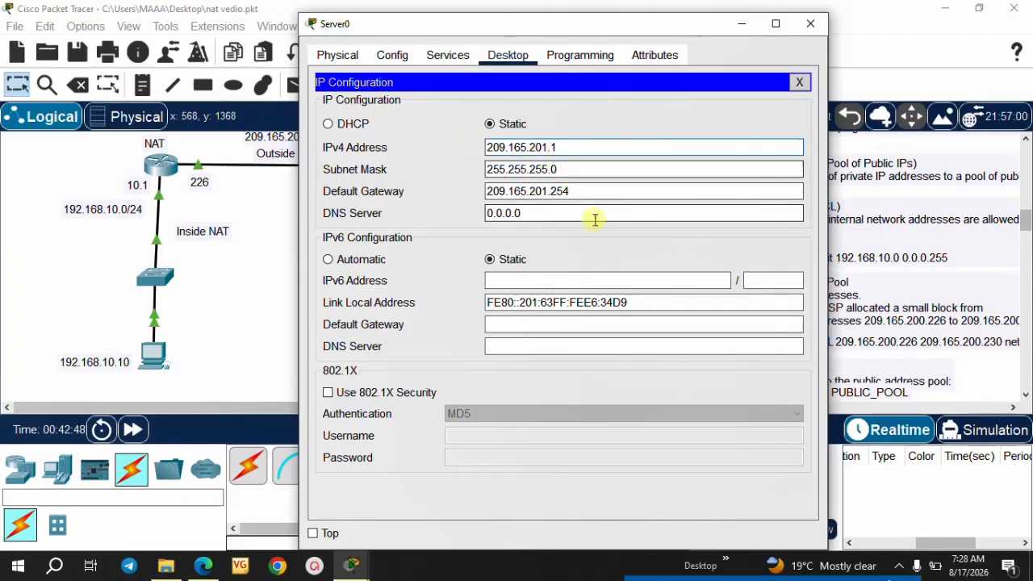
{"action": "left_click", "coordinate": [556, 213]}
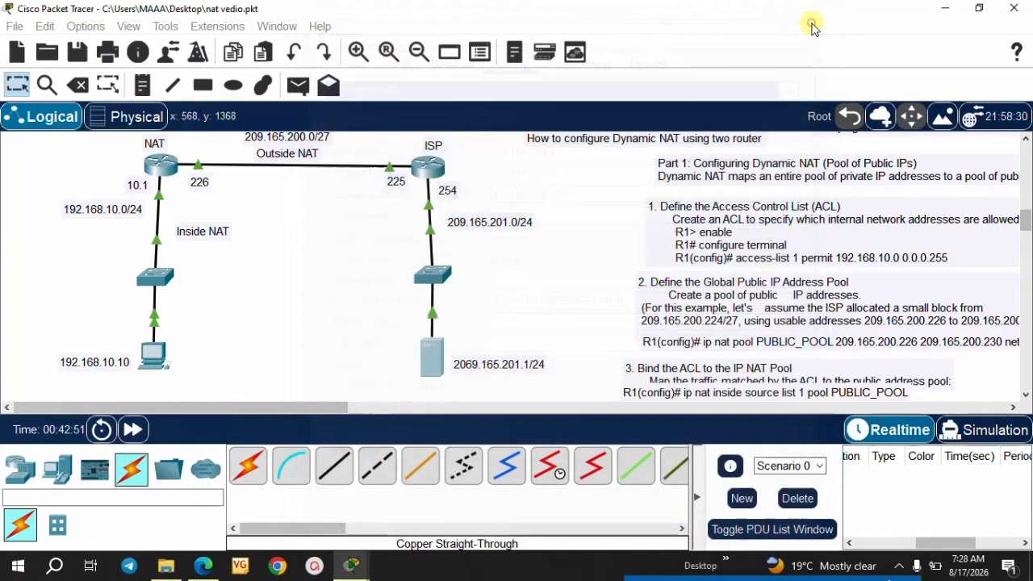
{"action": "left_click", "coordinate": [812, 24]}
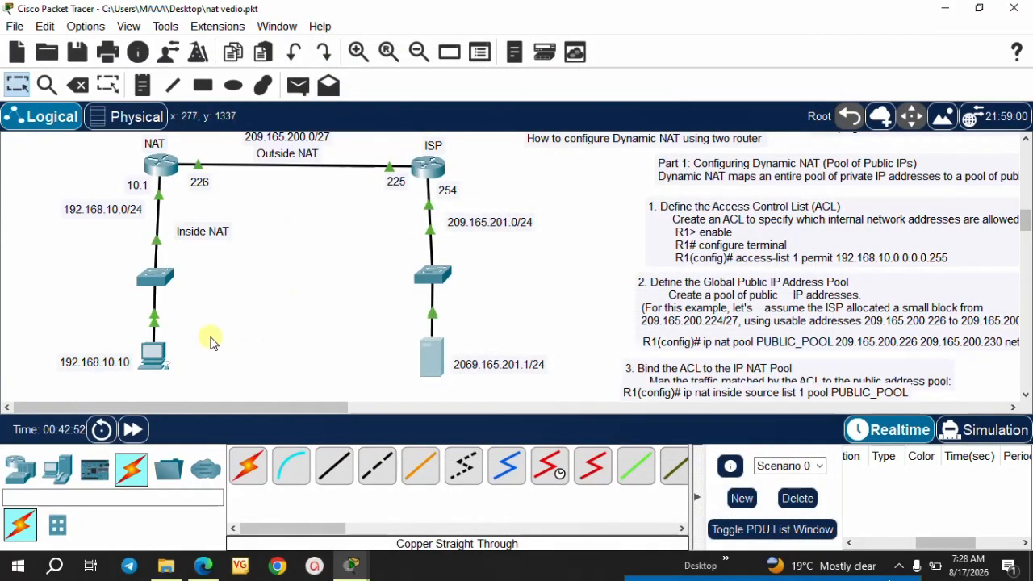
Reopen the PC's command prompt and run the ping to 209.165.201.1 once more
{"action": "left_click", "coordinate": [177, 355]}
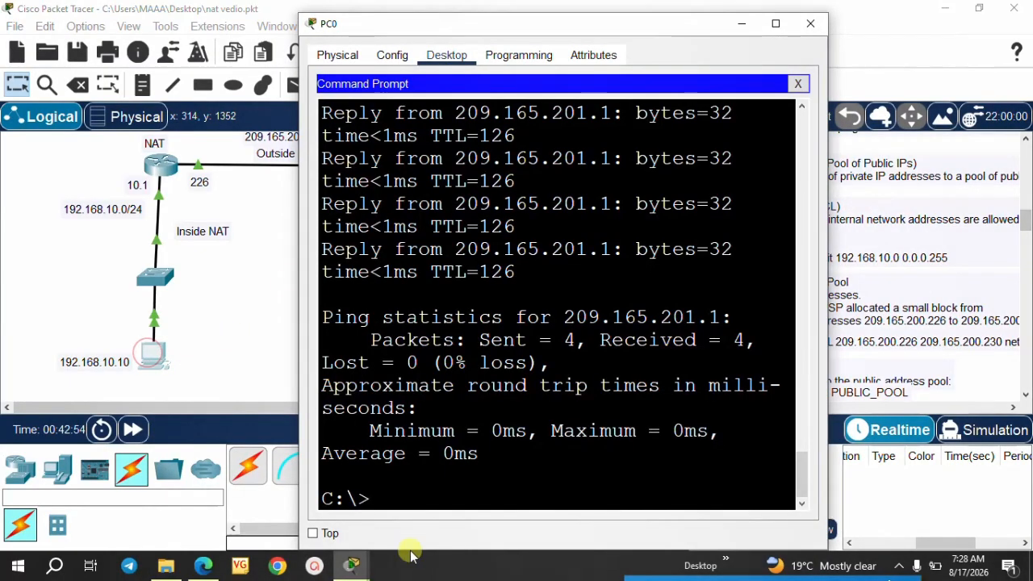
{"action": "key", "text": "Up"}
{"action": "key", "text": "Return"}
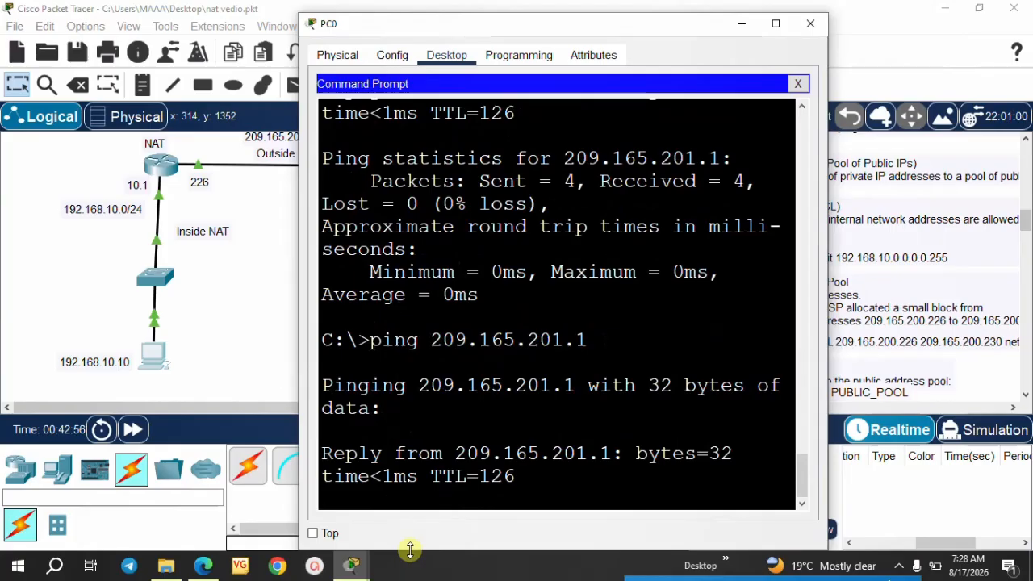
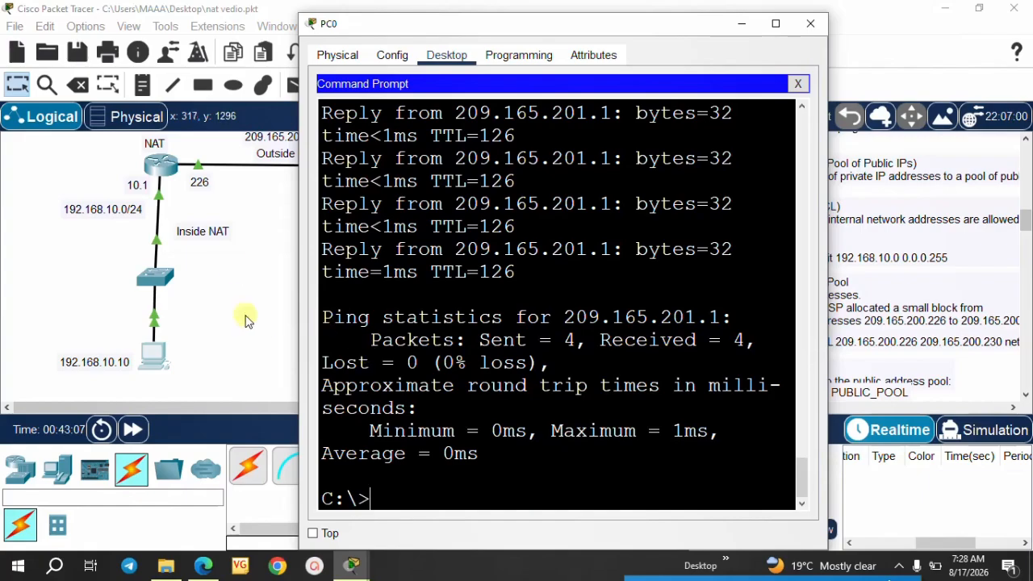
On R1's command line, run "show ip nat translations" and enlarge the window to fit the whole table
{"action": "left_click", "coordinate": [283, 355]}
{"action": "left_click", "coordinate": [168, 172]}
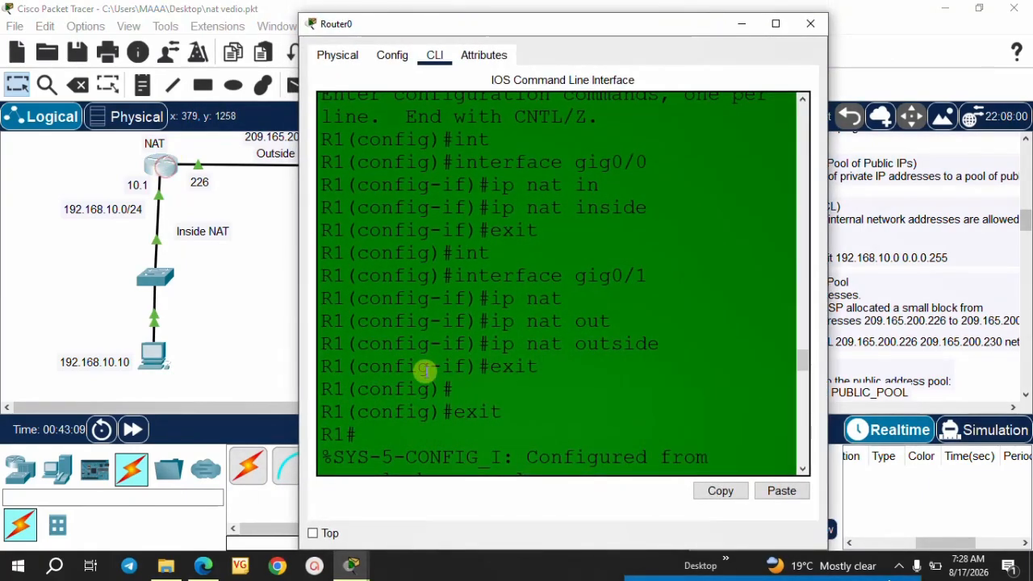
{"action": "left_click_drag", "start_coordinate": [807, 363], "coordinate": [799, 454]}
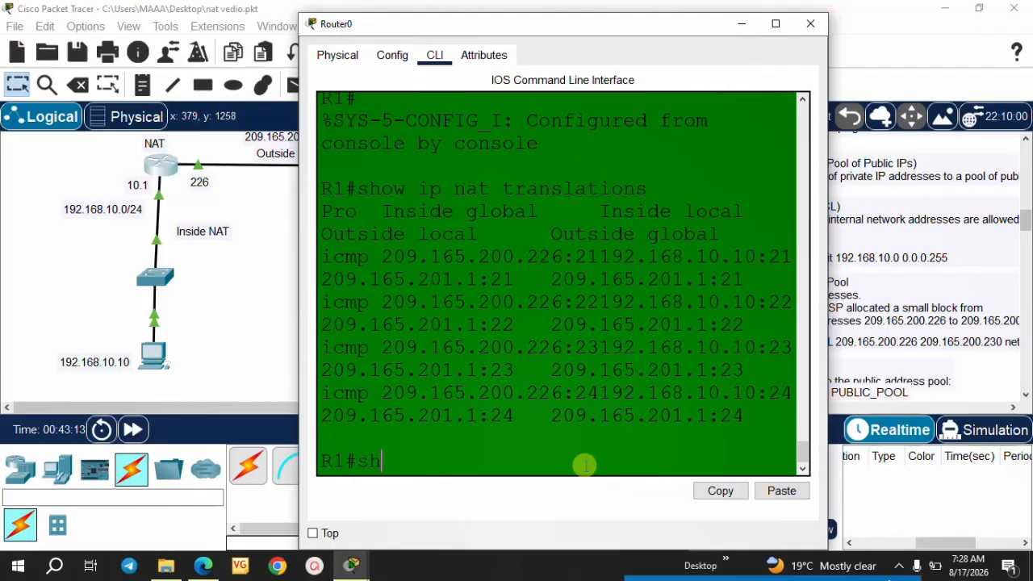
{"action": "type", "text": "sh"}
{"action": "key", "text": "Tab"}
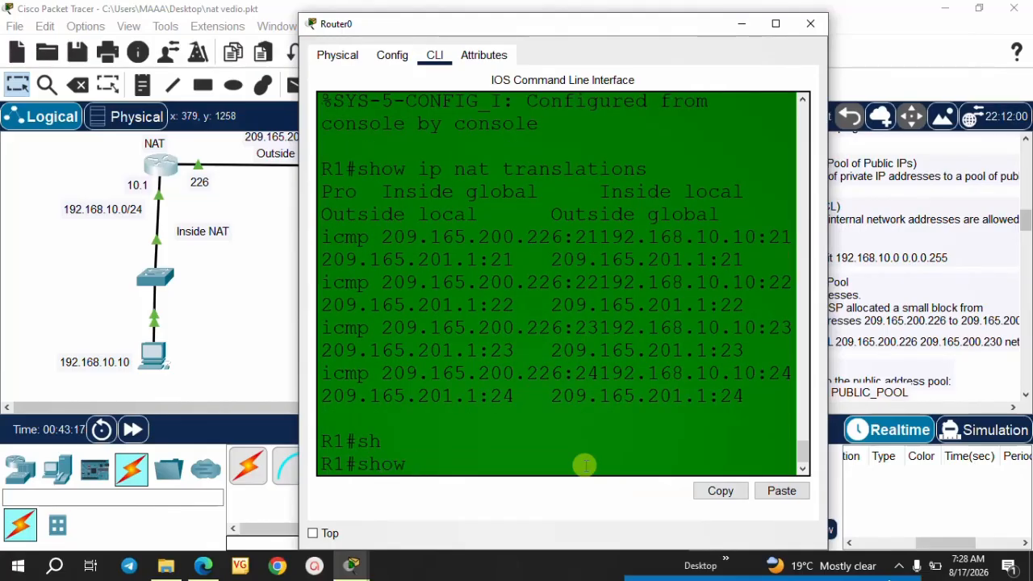
{"action": "type", "text": "ip na"}
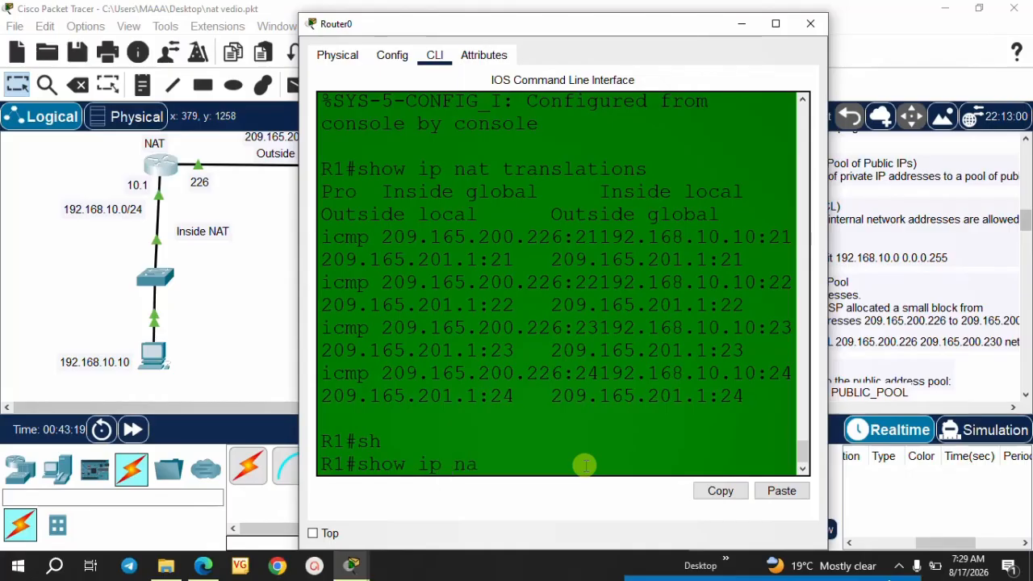
{"action": "type", "text": "ra"}
{"action": "key", "text": "Tab"}
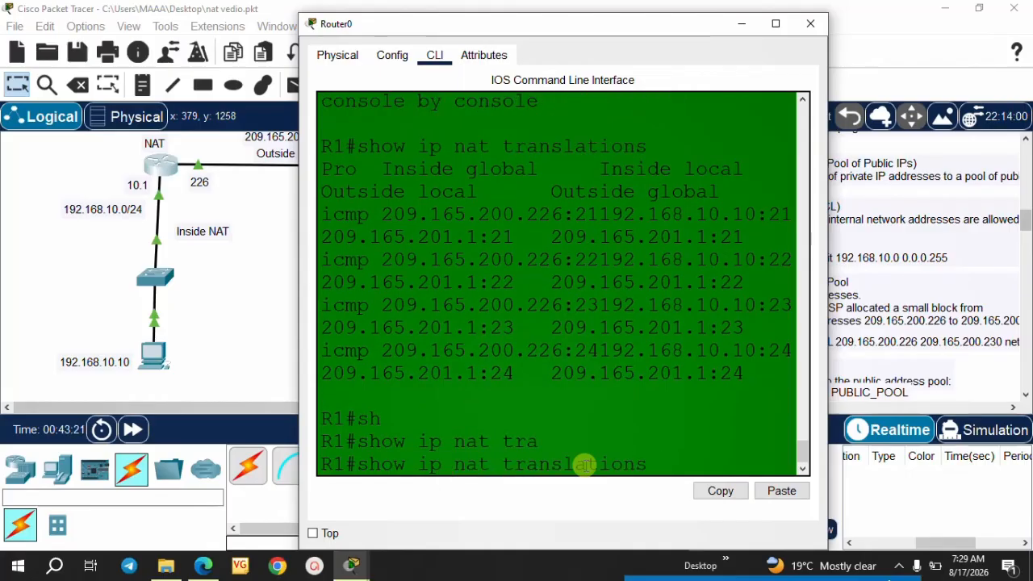
{"action": "key", "text": "Return"}
{"action": "left_click", "coordinate": [774, 25]}
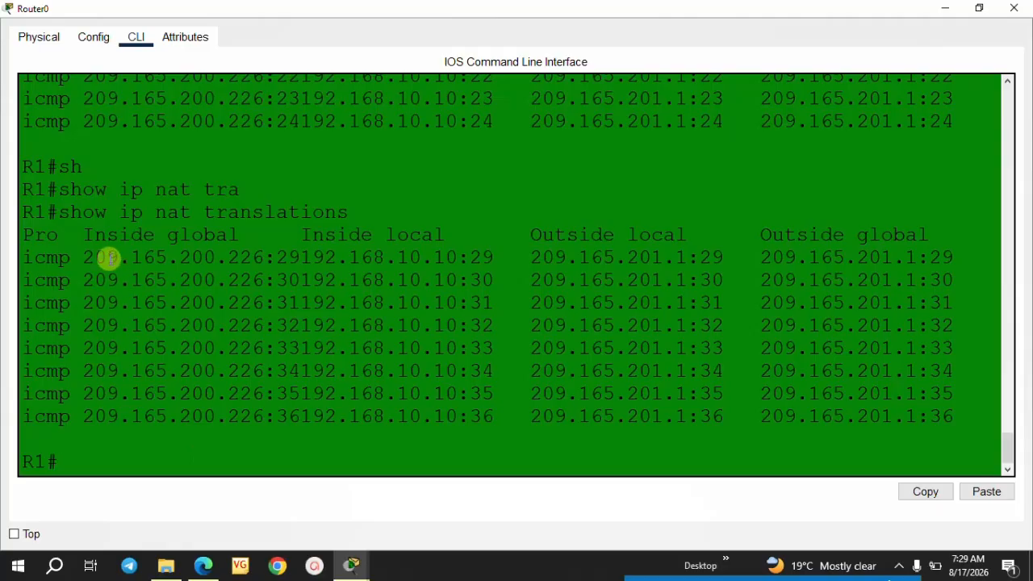
Examine the inside and outside, local and global address columns of R1's NAT translation table, including the port numbers, and close the router window
{"action": "left_click_drag", "start_coordinate": [92, 234], "coordinate": [238, 231]}
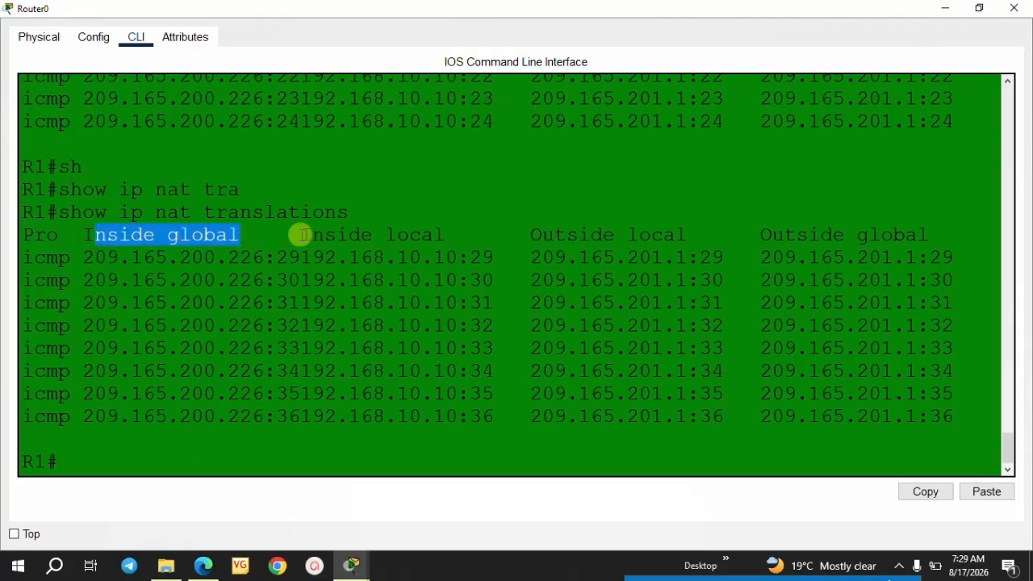
{"action": "left_click_drag", "start_coordinate": [300, 234], "coordinate": [448, 239]}
{"action": "left_click_drag", "start_coordinate": [530, 235], "coordinate": [685, 237]}
{"action": "left_click_drag", "start_coordinate": [765, 239], "coordinate": [934, 233]}
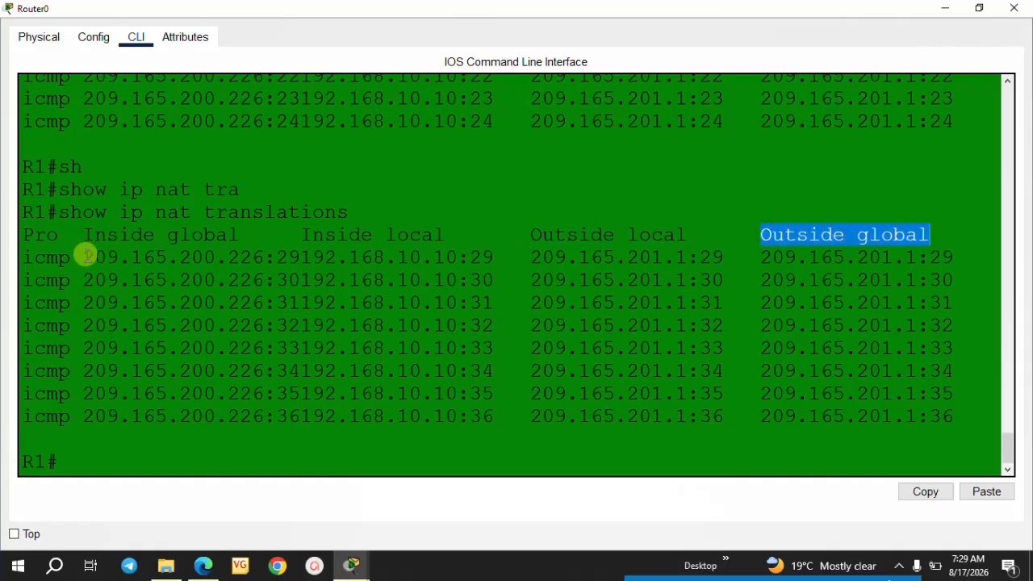
{"action": "left_click_drag", "start_coordinate": [85, 253], "coordinate": [491, 249]}
{"action": "left_click", "coordinate": [504, 314]}
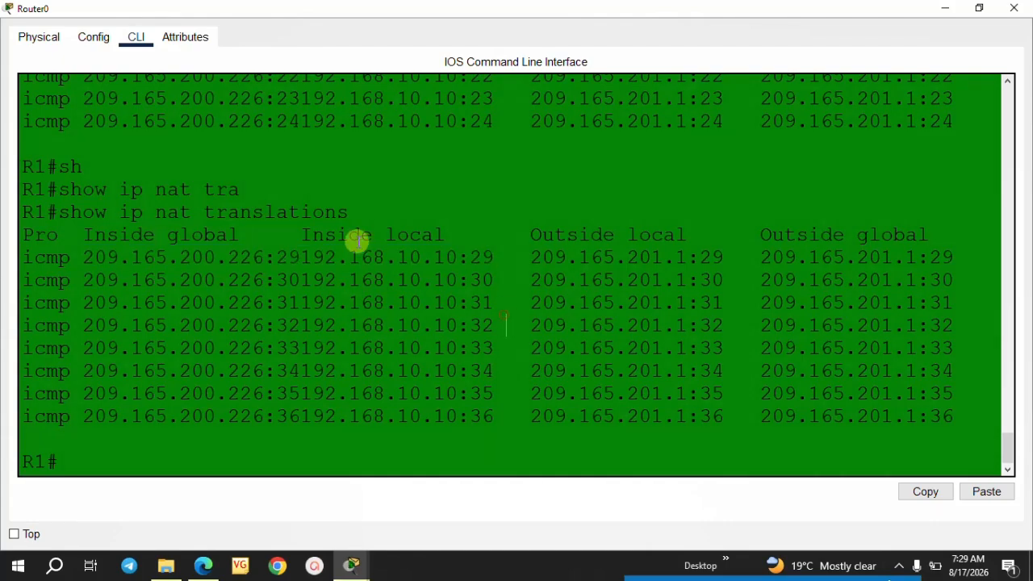
{"action": "left_click_drag", "start_coordinate": [352, 256], "coordinate": [455, 257]}
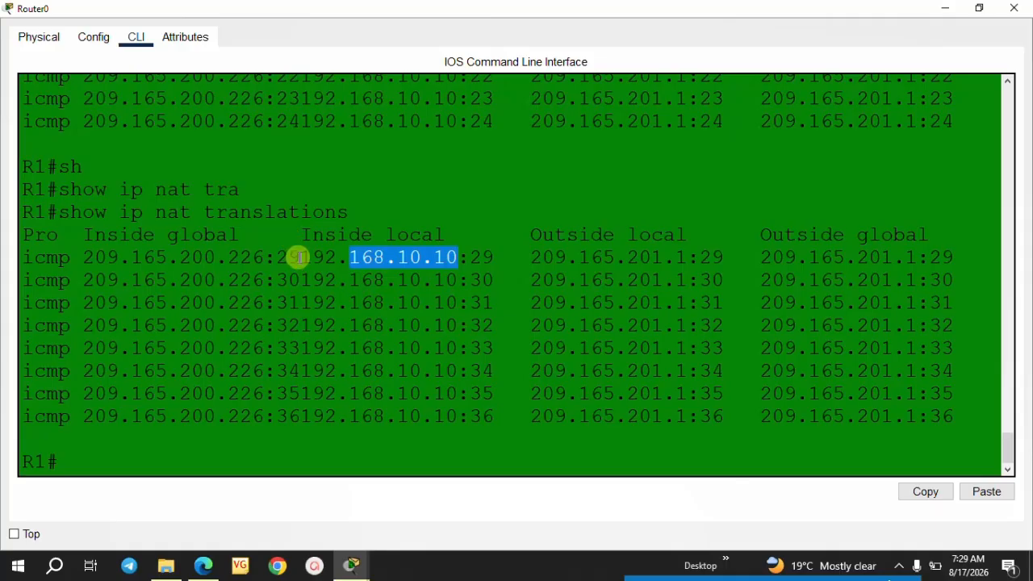
{"action": "left_click_drag", "start_coordinate": [302, 257], "coordinate": [445, 256]}
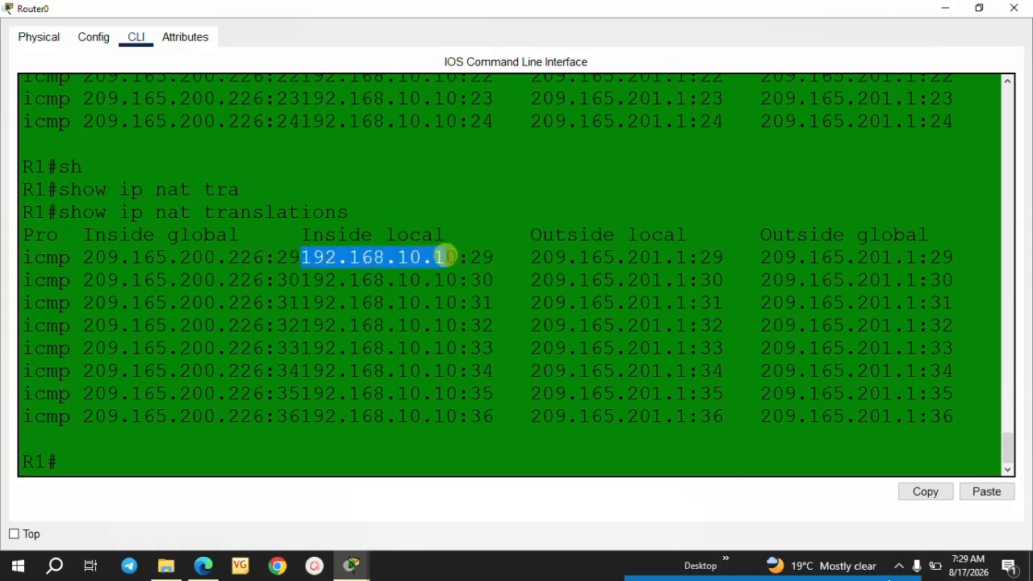
{"action": "left_click_drag", "start_coordinate": [277, 256], "coordinate": [299, 256]}
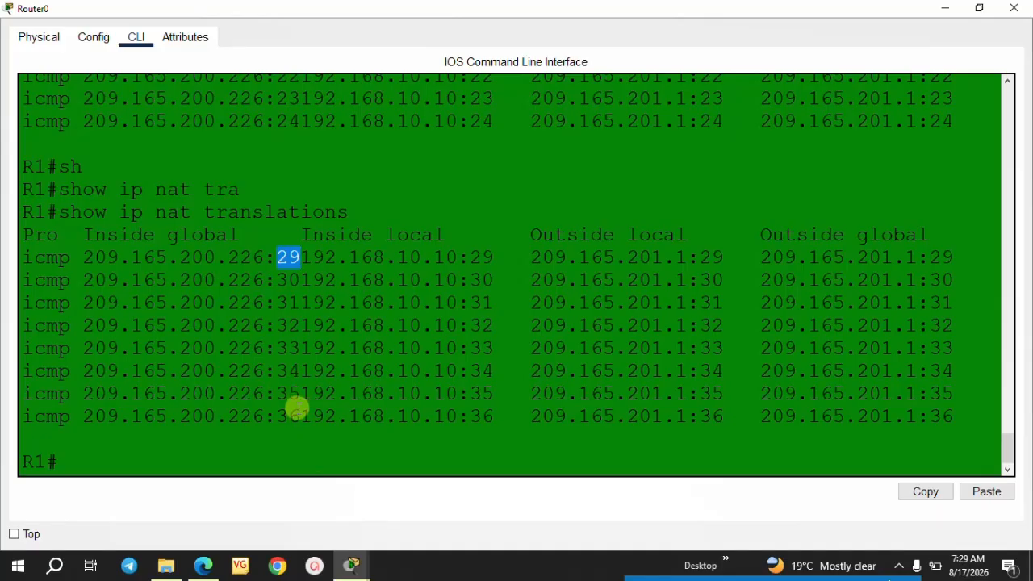
{"action": "left_click_drag", "start_coordinate": [297, 412], "coordinate": [10, 261]}
{"action": "left_click", "coordinate": [272, 362]}
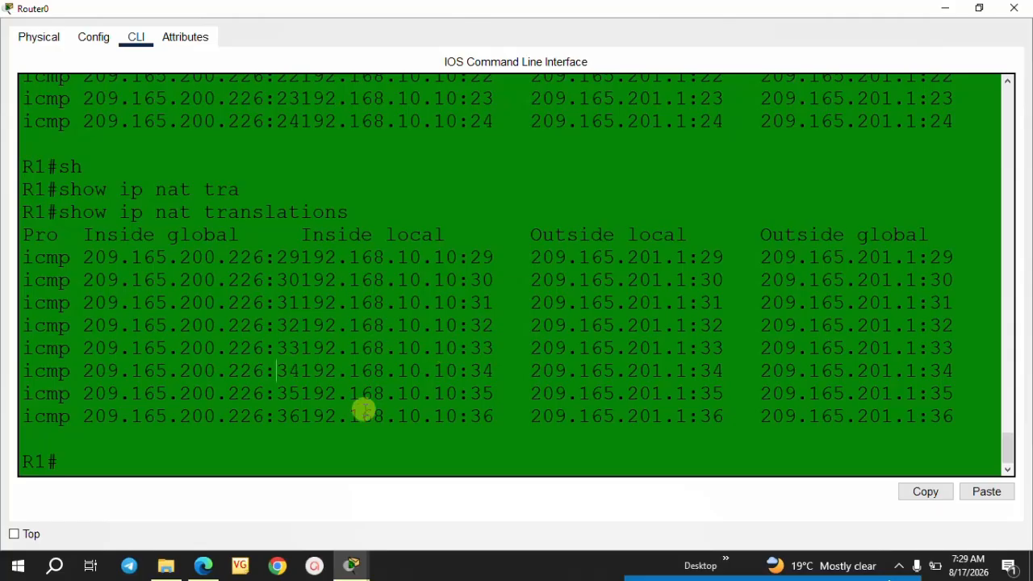
{"action": "left_click_drag", "start_coordinate": [960, 416], "coordinate": [10, 235]}
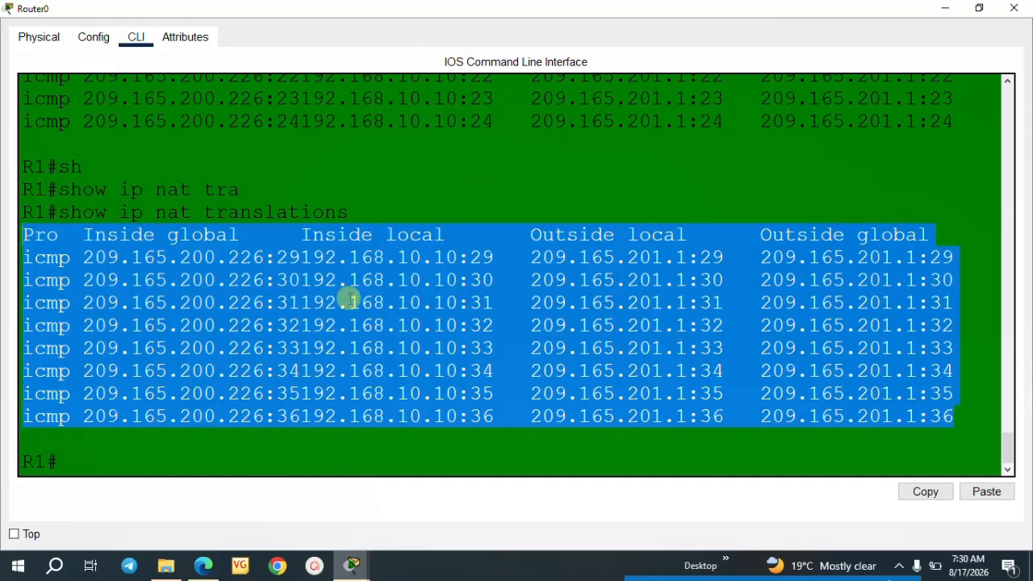
{"action": "left_click", "coordinate": [575, 324]}
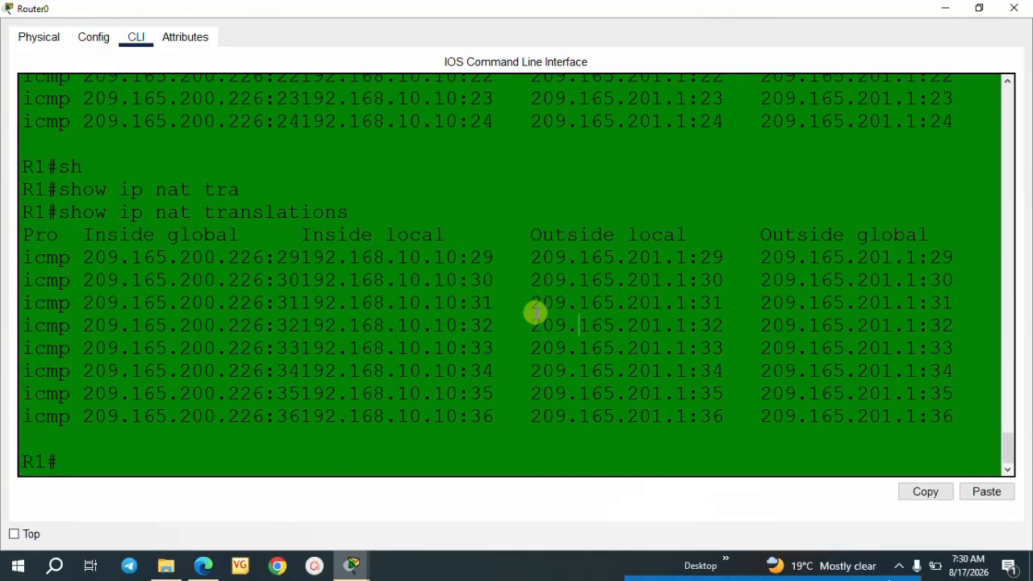
{"action": "left_click", "coordinate": [1014, 8]}
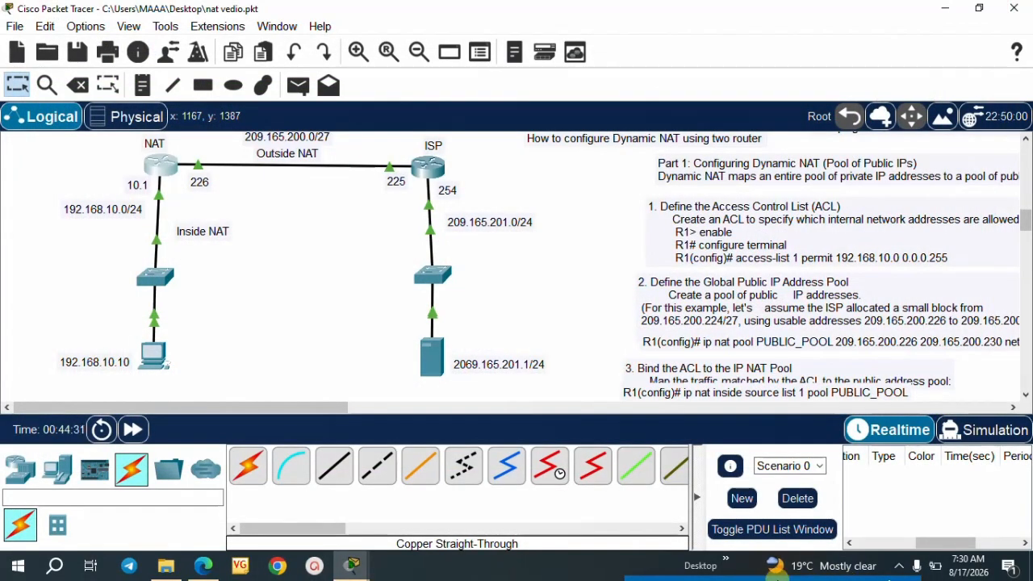